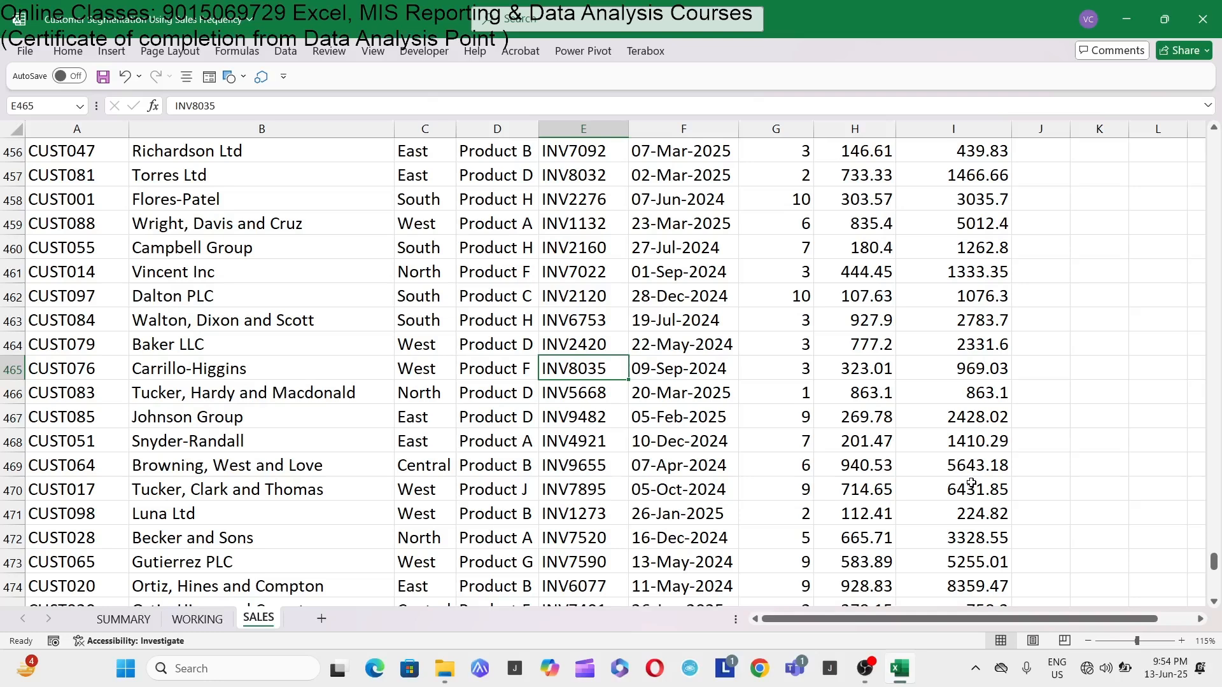
# Examine the segment criteria table on the WORKING sheet and the customer transaction records on the SALES sheet.
pyautogui.click(192, 620)
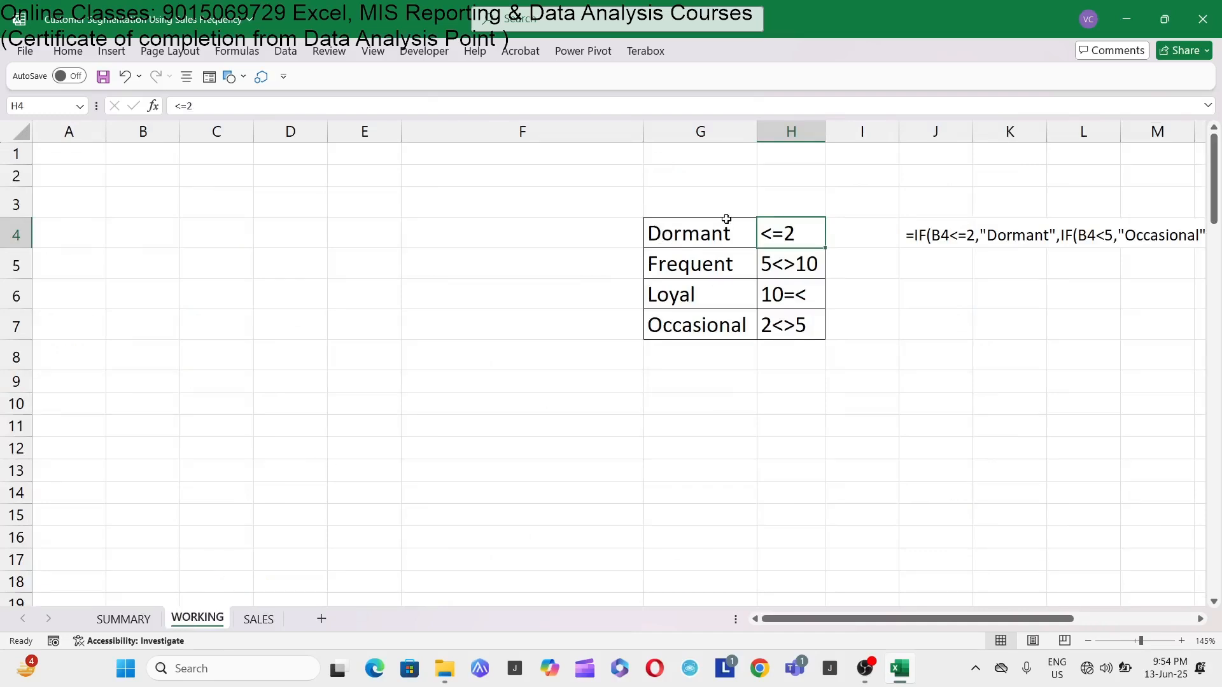
pyautogui.moveTo(728, 223); pyautogui.dragTo(732, 265)
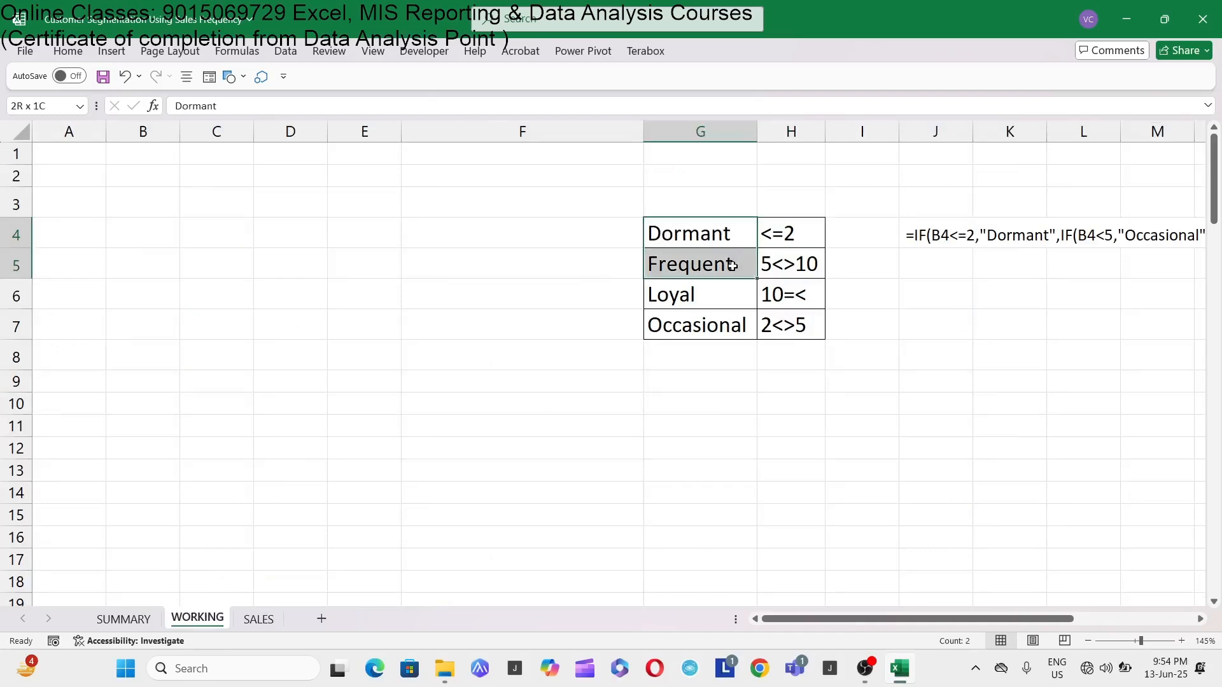
pyautogui.click(809, 239)
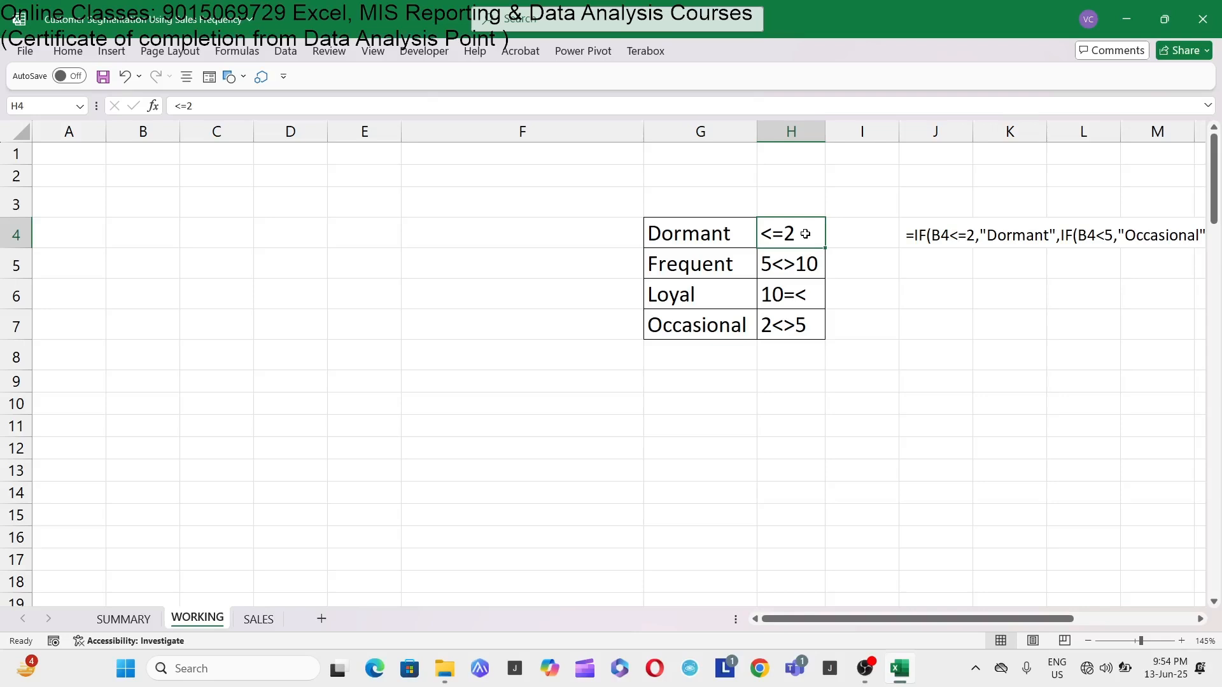
pyautogui.click(716, 283)
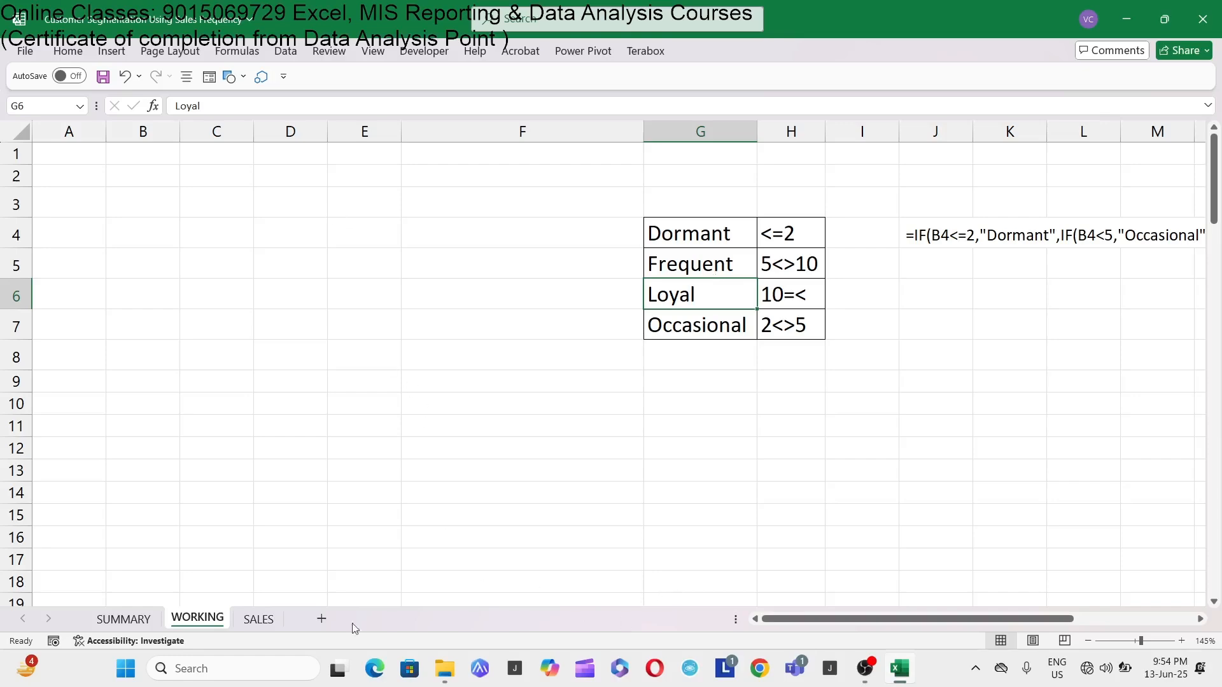
pyautogui.click(258, 619)
pyautogui.click(216, 261)
pyautogui.scroll(-3, 216, 252)
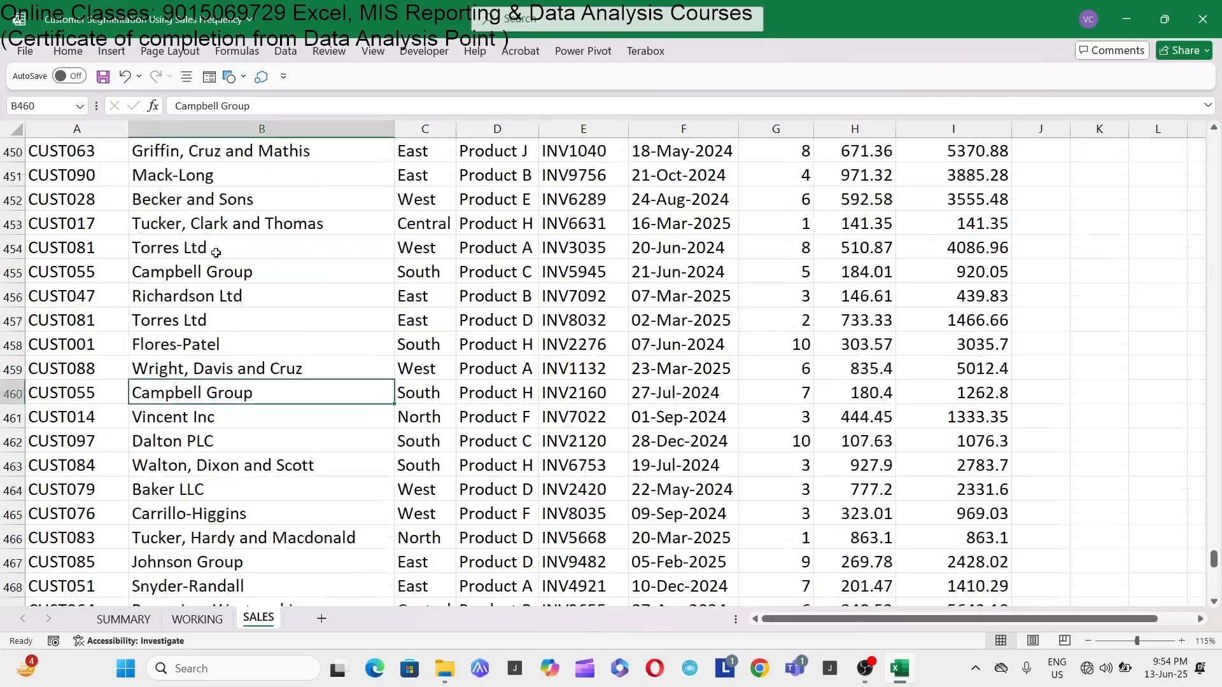
pyautogui.scroll(20, 216, 252)
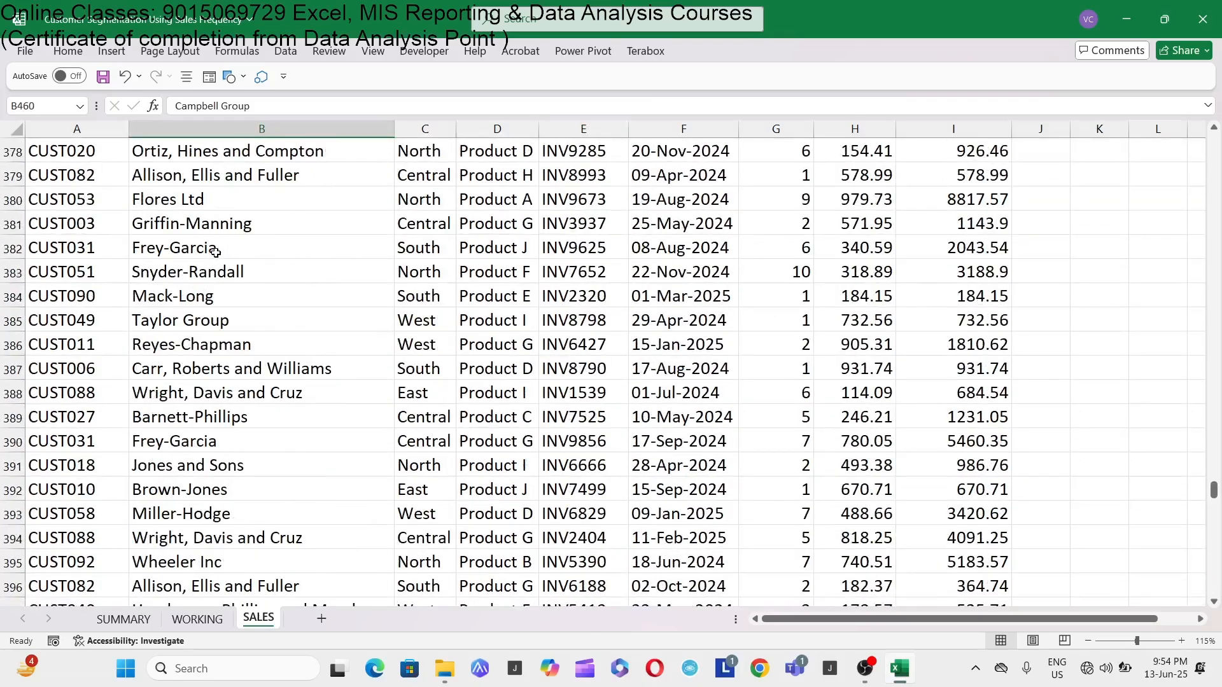
pyautogui.scroll(19, 216, 252)
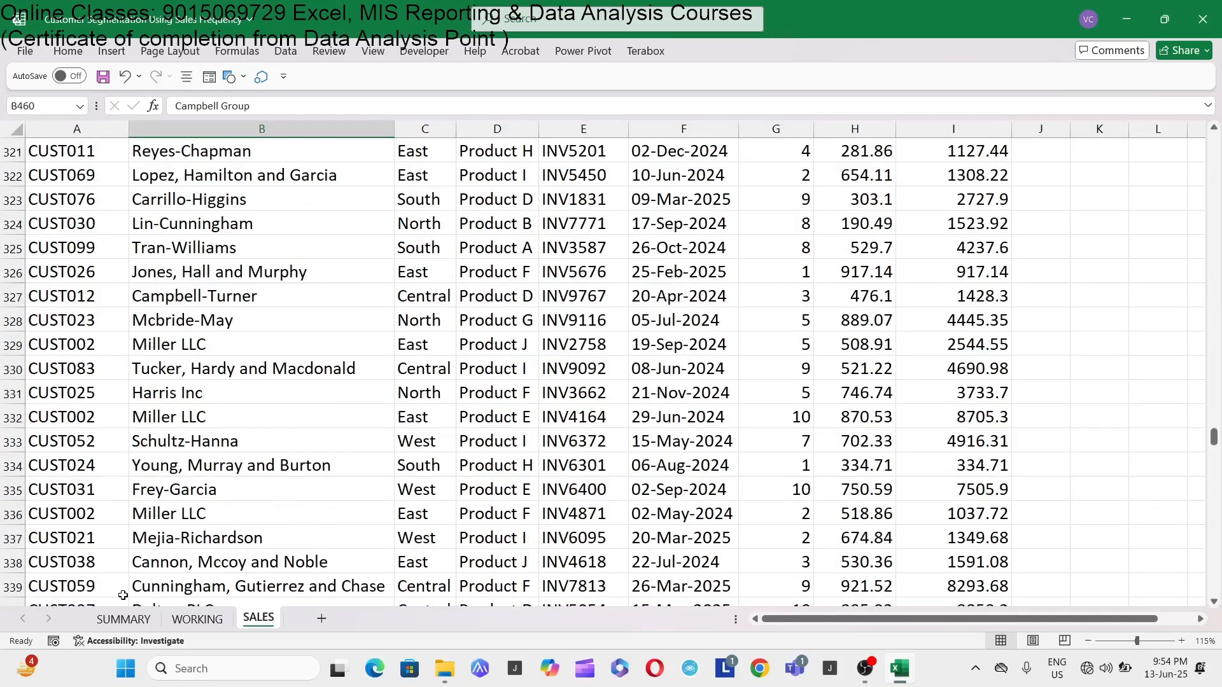
# Start a PivotTable from a table or range, placed at cell A3 of the WORKING sheet.
pyautogui.click(197, 619)
pyautogui.click(85, 208)
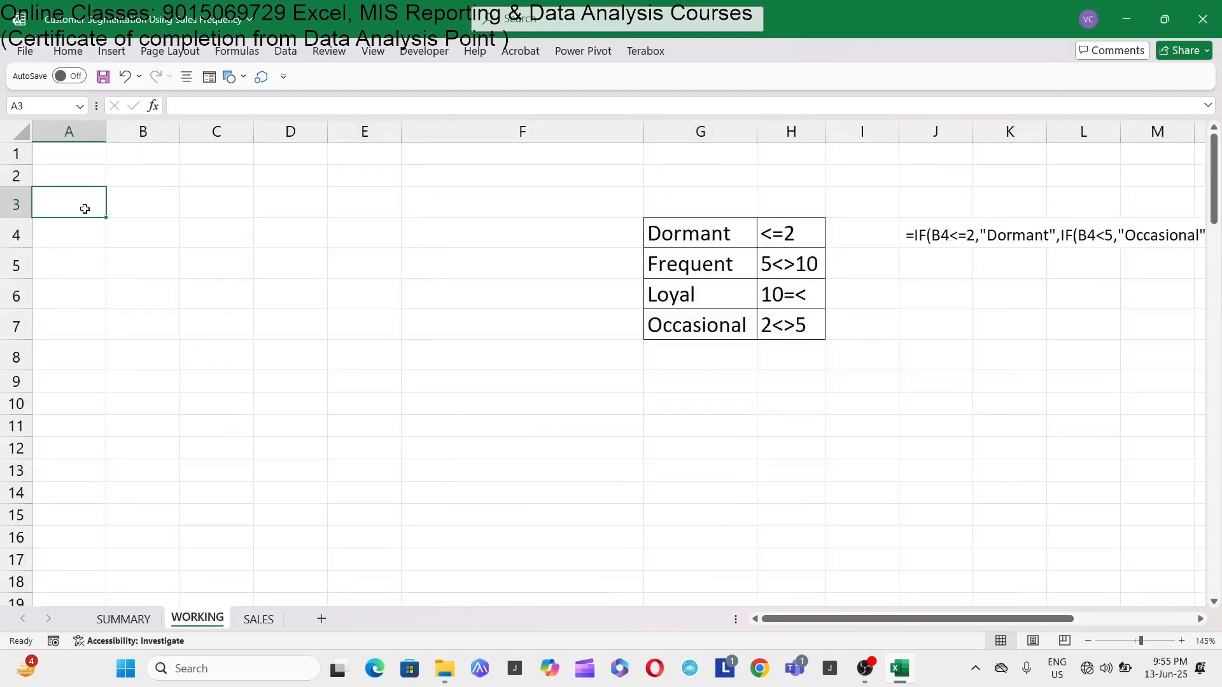
pyautogui.press('Up')
pyautogui.press('Up')
pyautogui.press('Down')
pyautogui.press('Down')
pyautogui.click(67, 57)
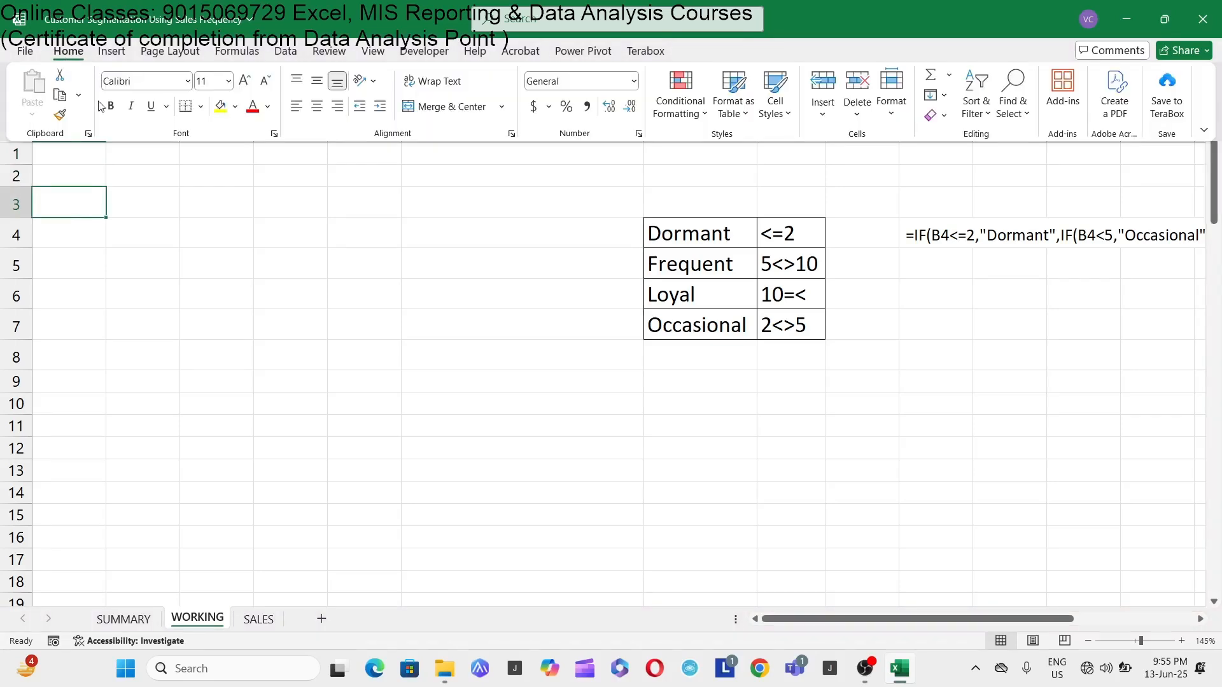
pyautogui.click(88, 214)
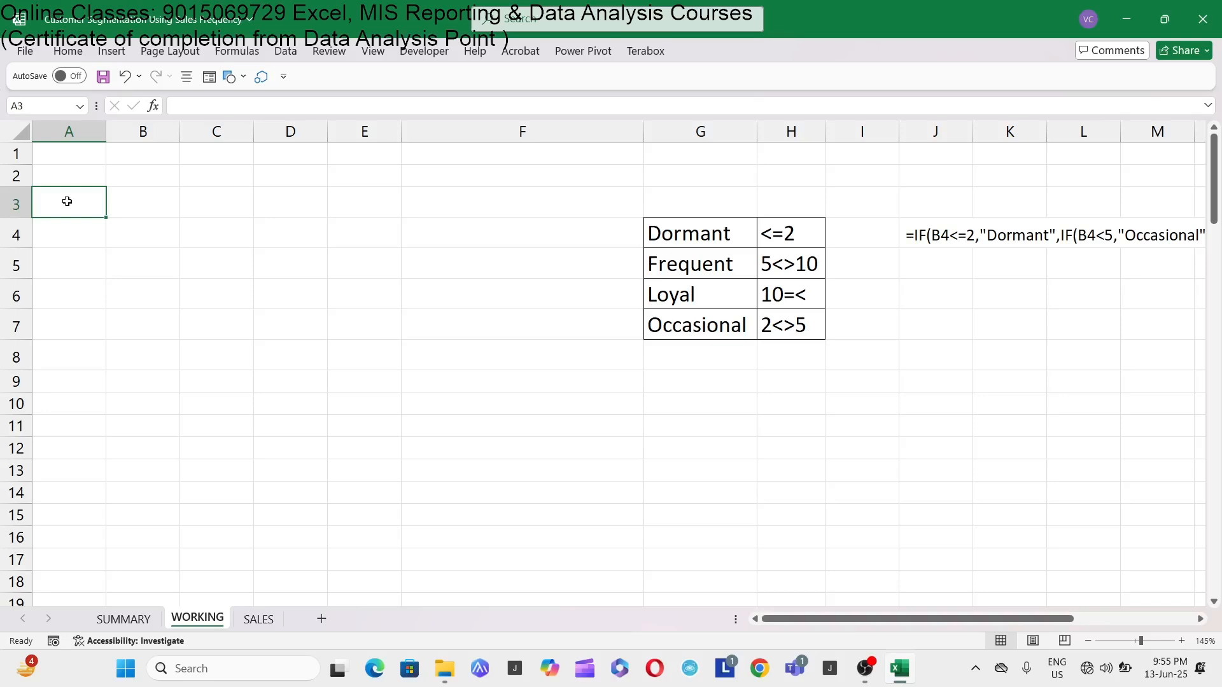
pyautogui.click(108, 52)
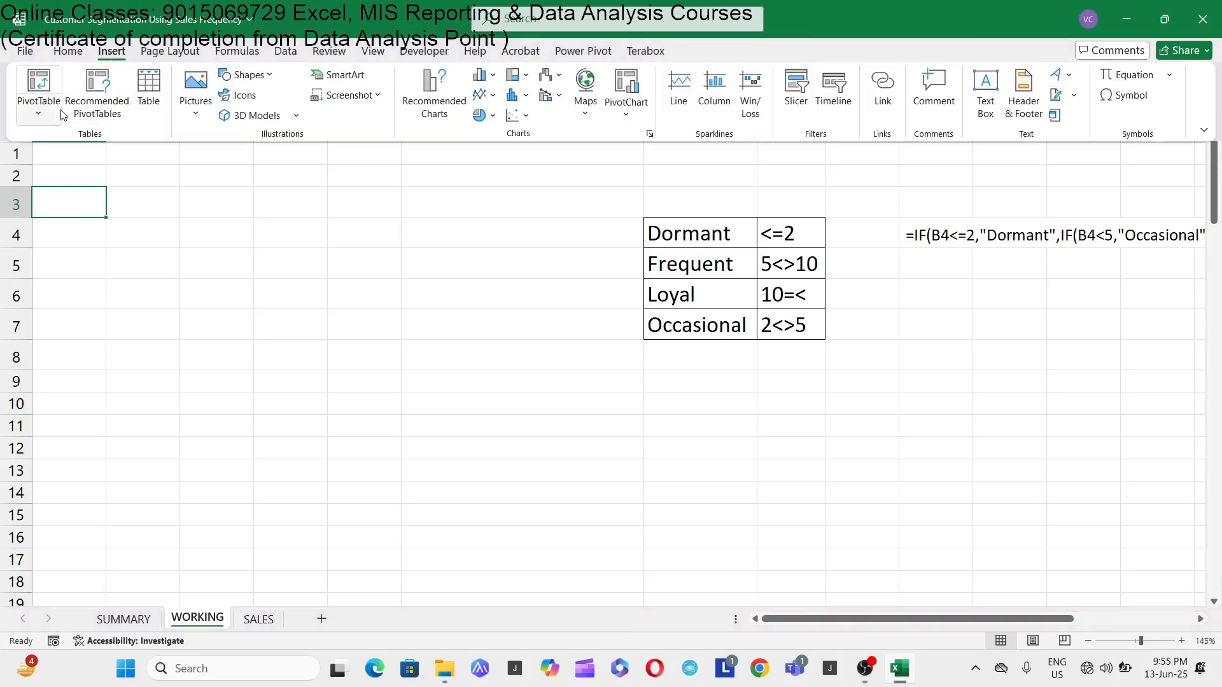
pyautogui.click(39, 113)
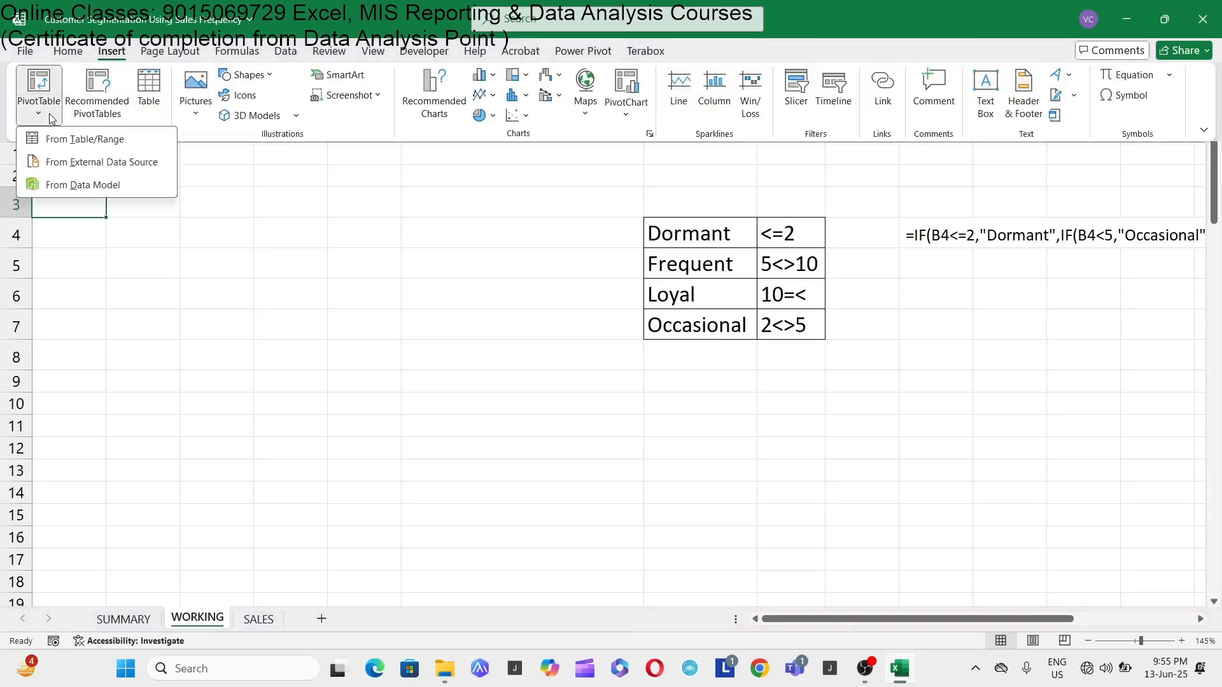
pyautogui.click(75, 140)
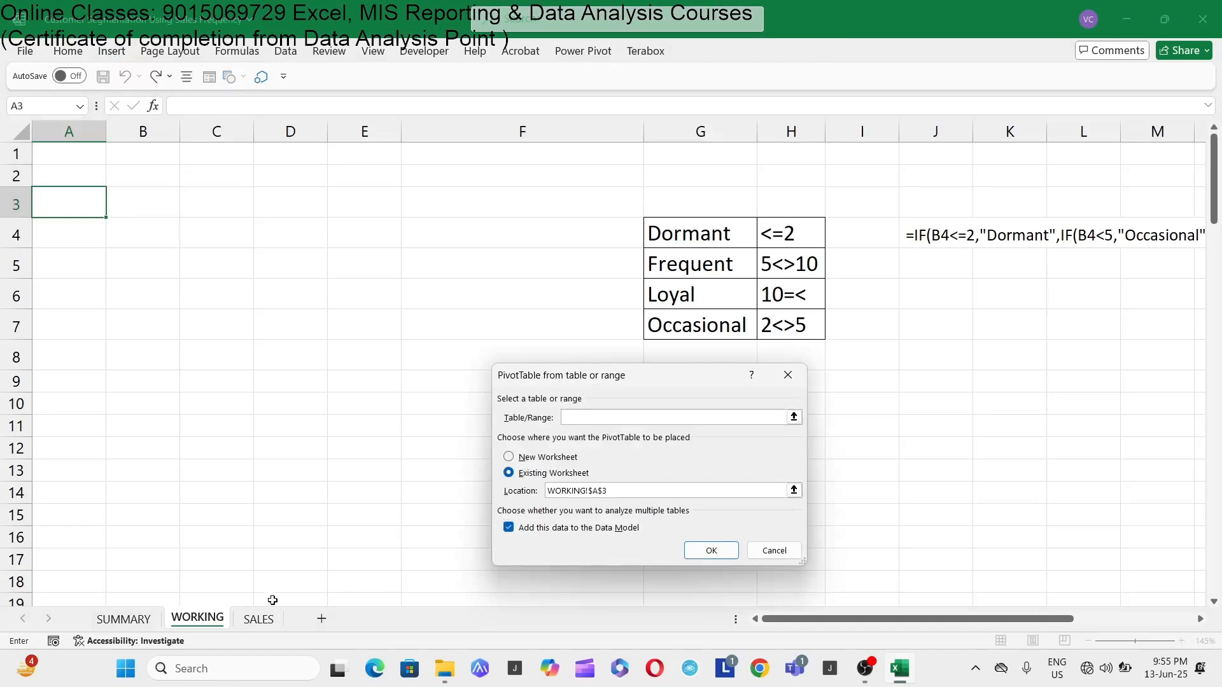
# Set the PivotTable source to SALES!$A$1:$I$501 and create the PivotTable on the existing worksheet.
pyautogui.click(254, 627)
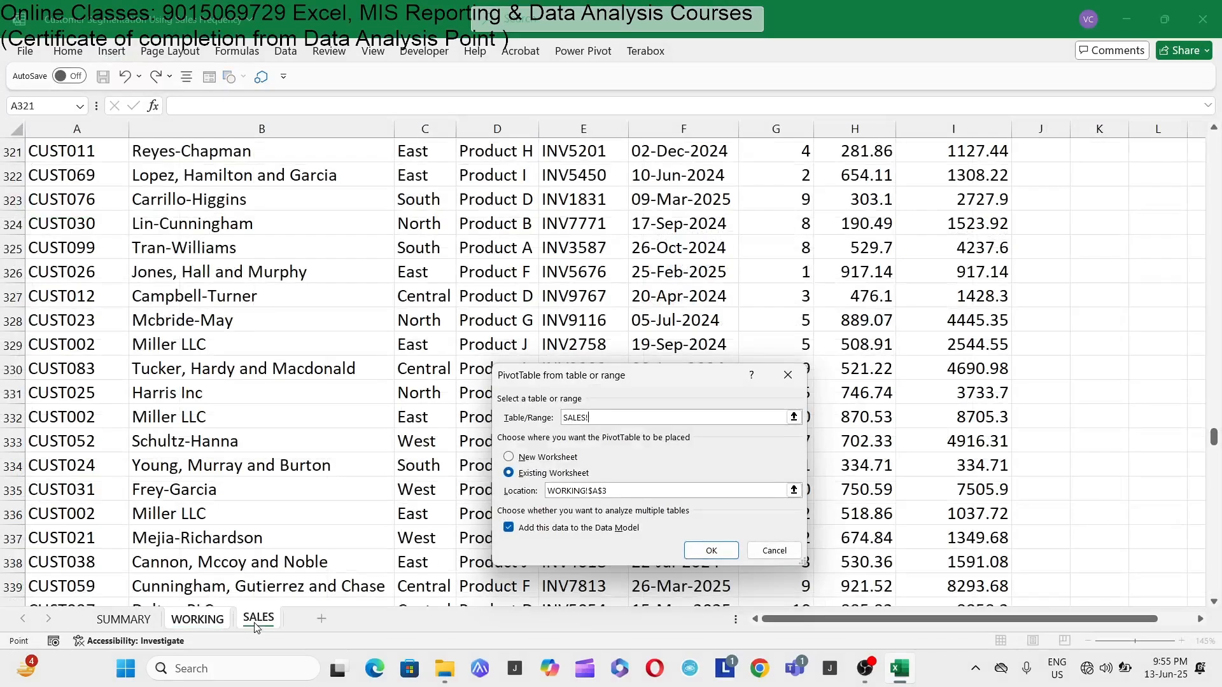
pyautogui.click(144, 293)
pyautogui.hotkey('ctrl', 'Up')
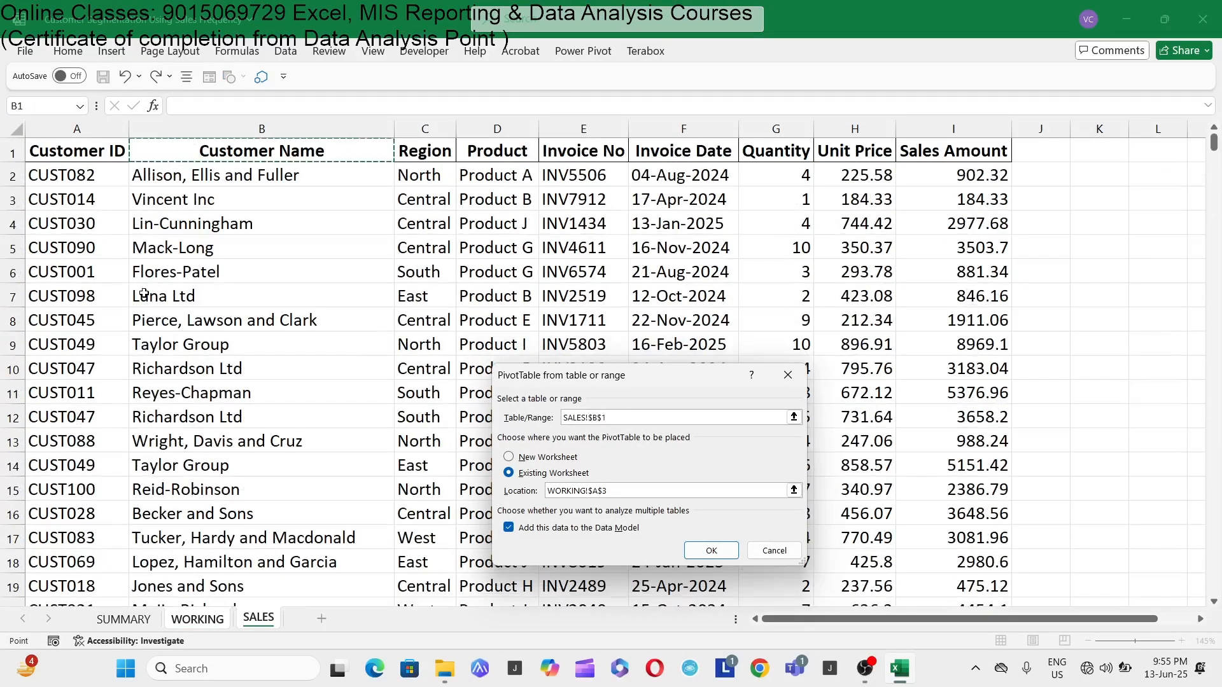
pyautogui.press('Left')
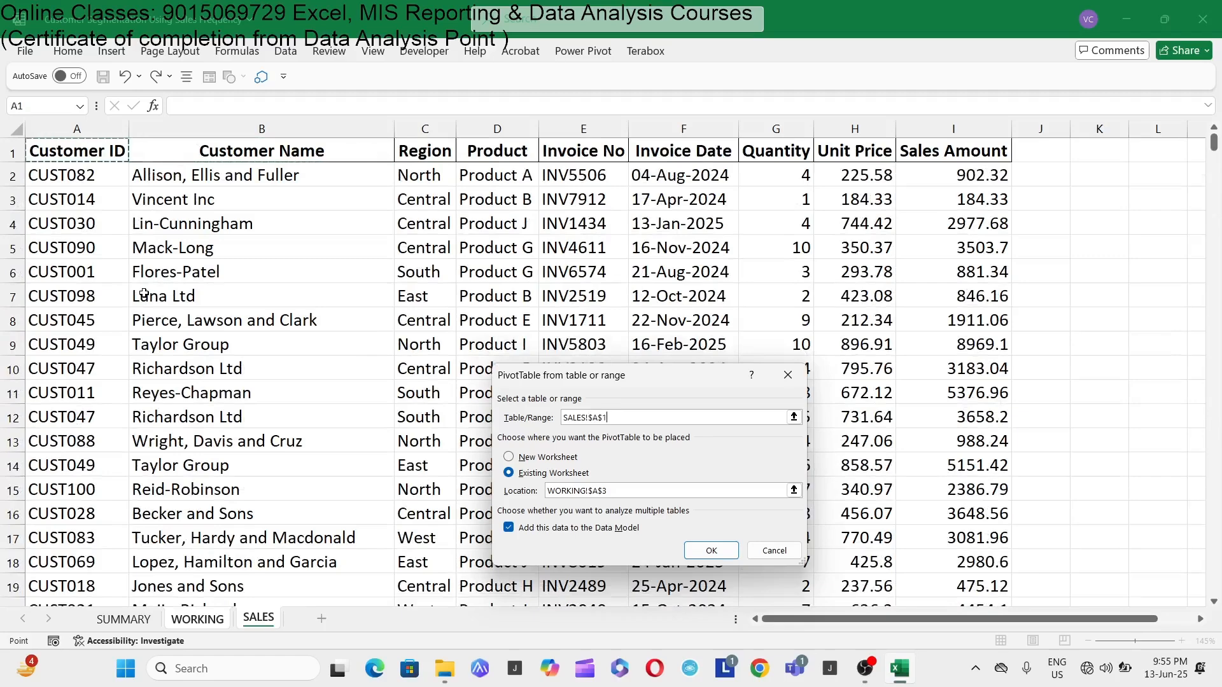
pyautogui.hotkey('ctrl', 'shift', 'Right')
pyautogui.hotkey('ctrl', 'shift', 'Down')
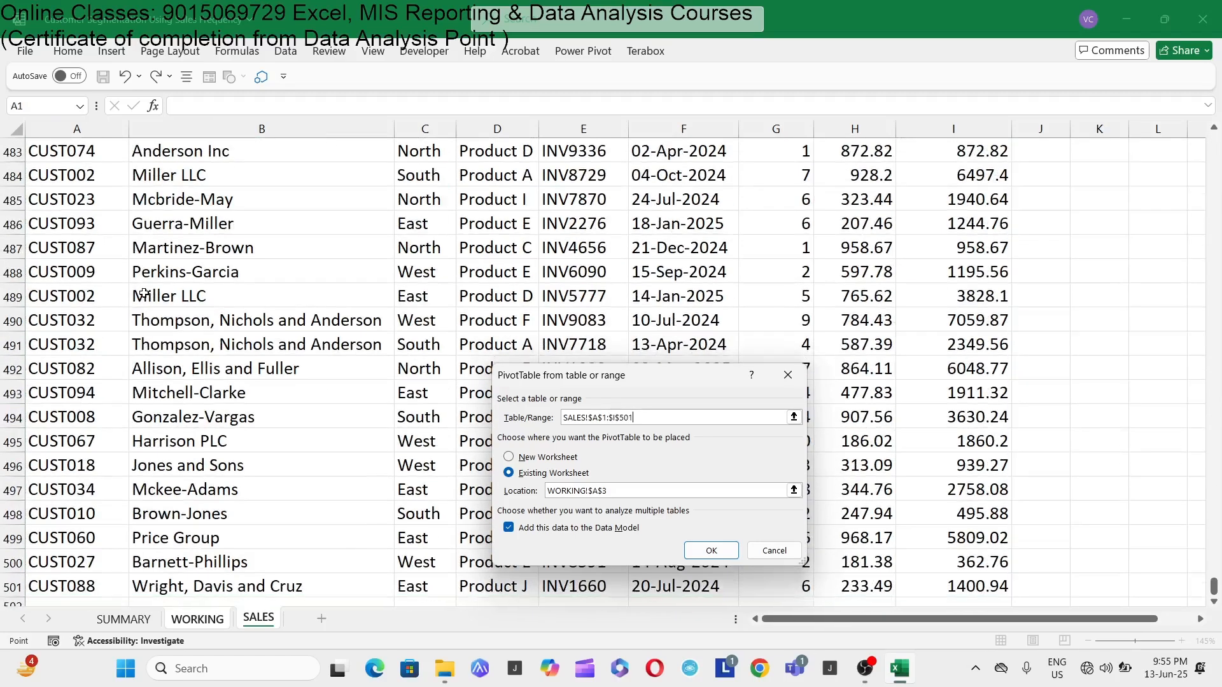
pyautogui.press('Return')
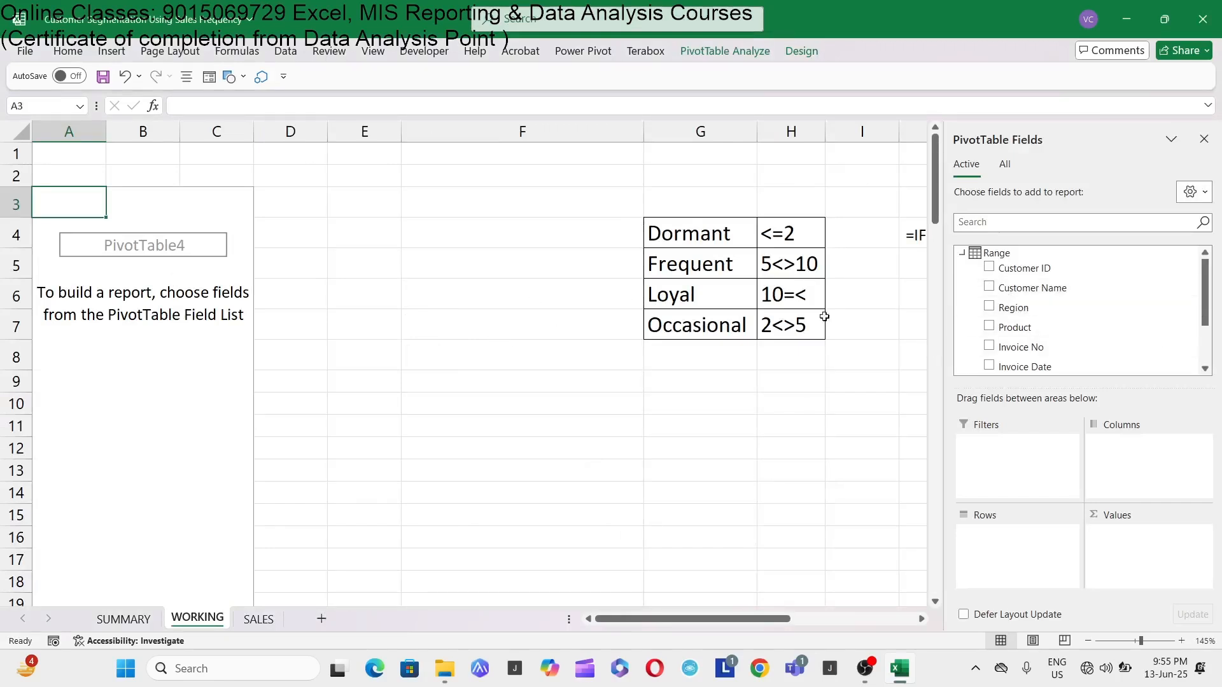
# Add Customer Name to the PivotTable rows and also to its values as a count.
pyautogui.moveTo(1023, 287); pyautogui.dragTo(1021, 568)
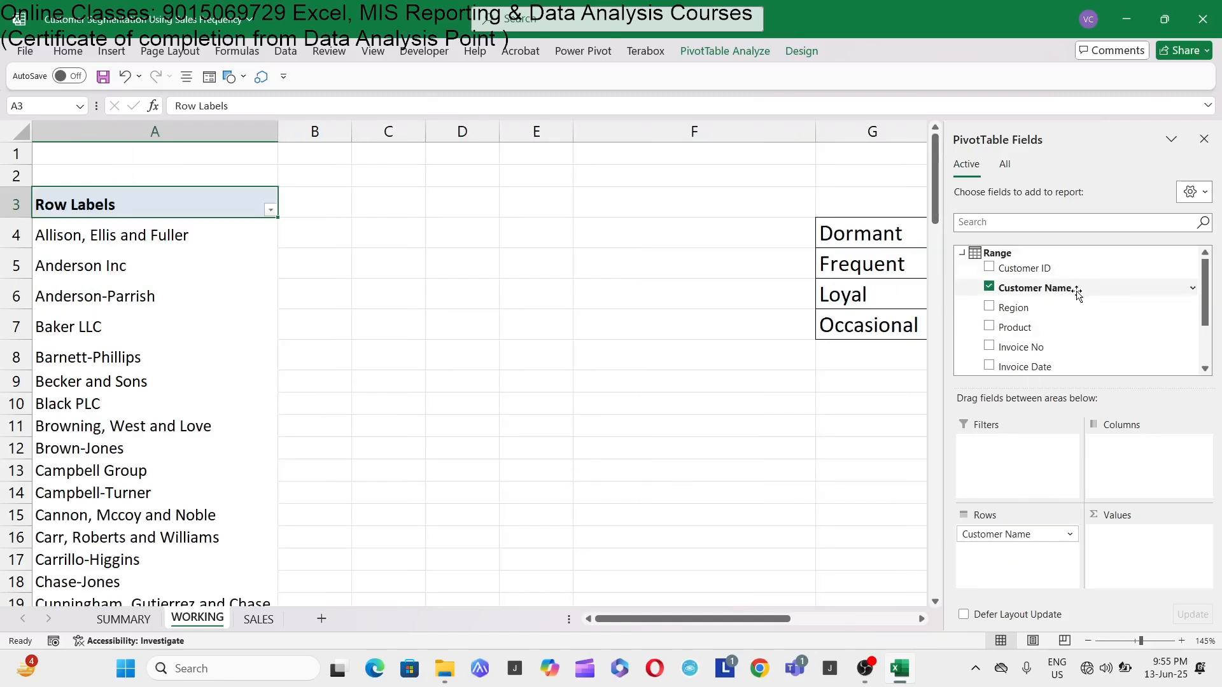
pyautogui.moveTo(1075, 293); pyautogui.dragTo(1140, 579)
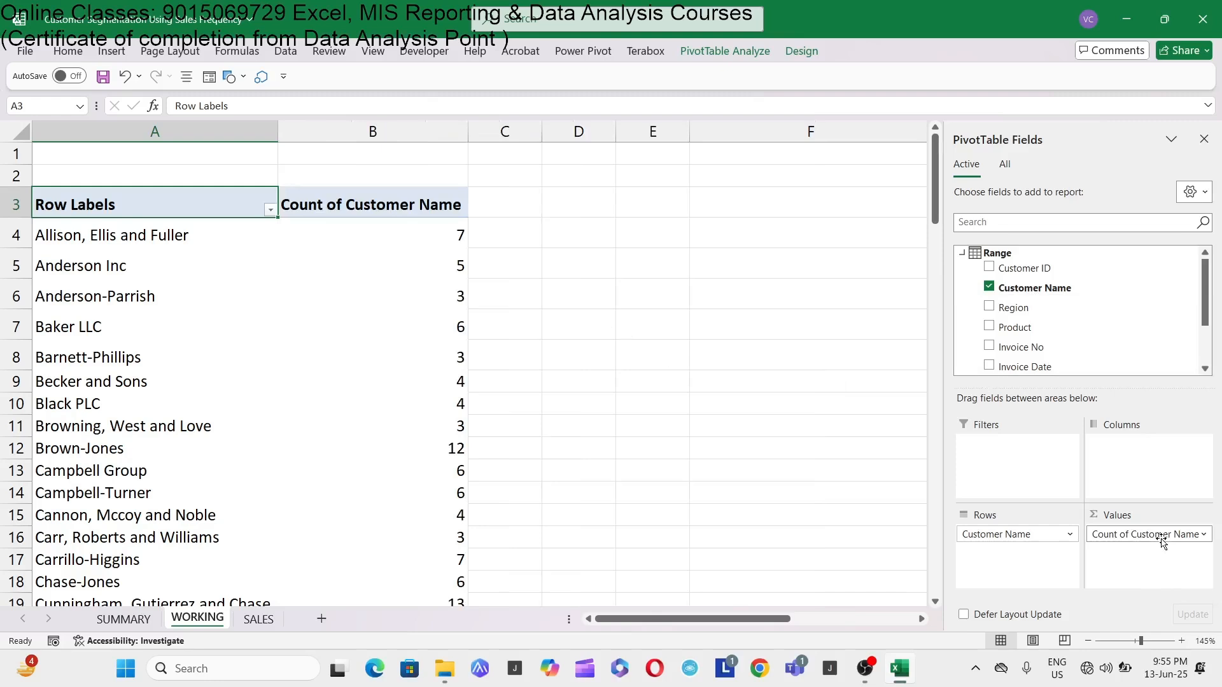
pyautogui.click(455, 241)
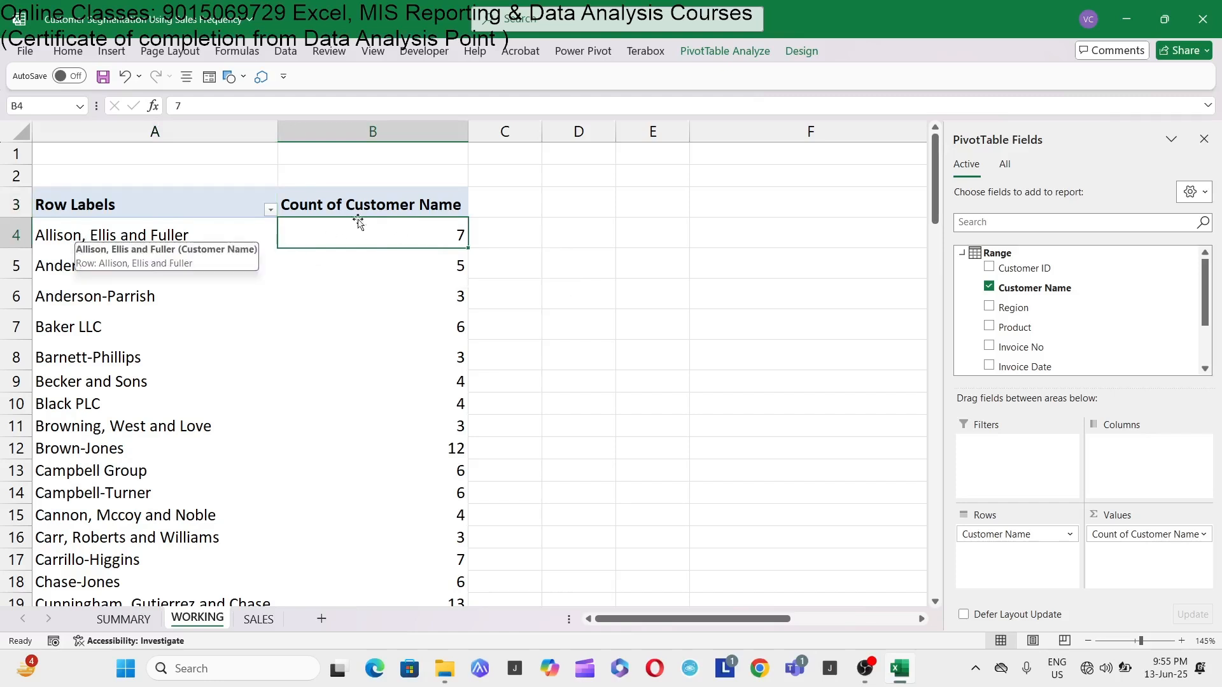
# Compare the customers' purchase counts in the PivotTable with the Dormant, Frequent, Loyal and Occasional categories.
pyautogui.moveTo(694, 619)
pyautogui.mouseDown()
pyautogui.moveTo(709, 624)
pyautogui.moveTo(693, 632)
pyautogui.mouseUp()
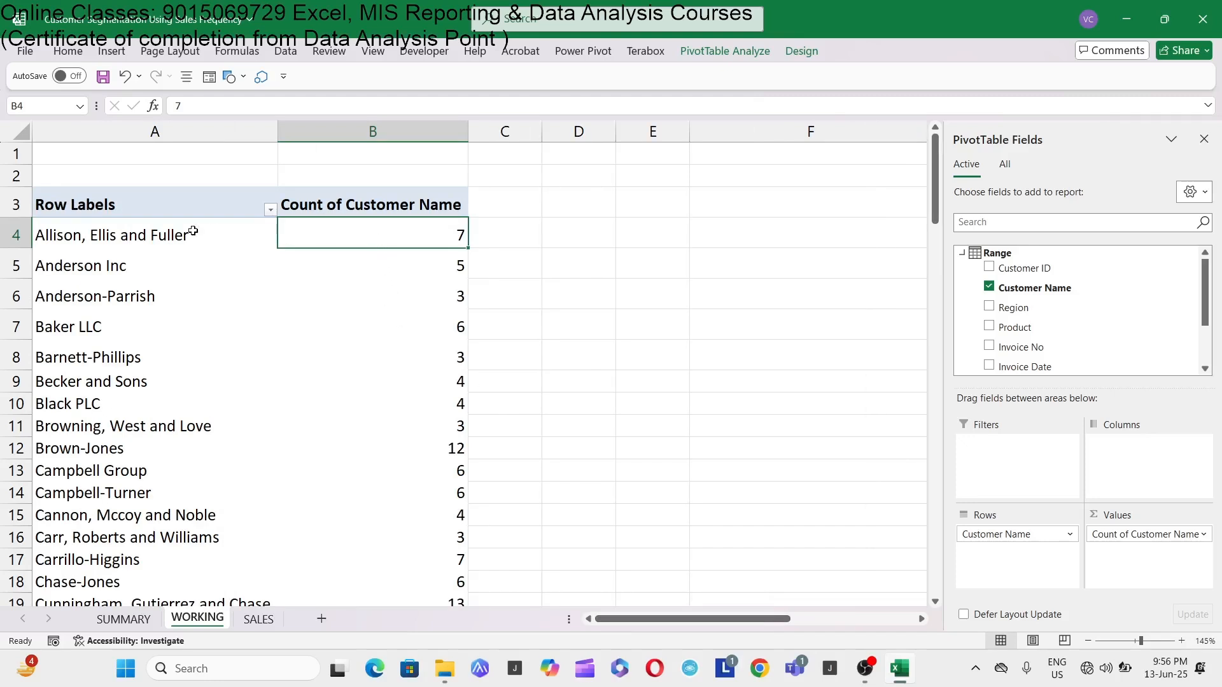
pyautogui.click(99, 239)
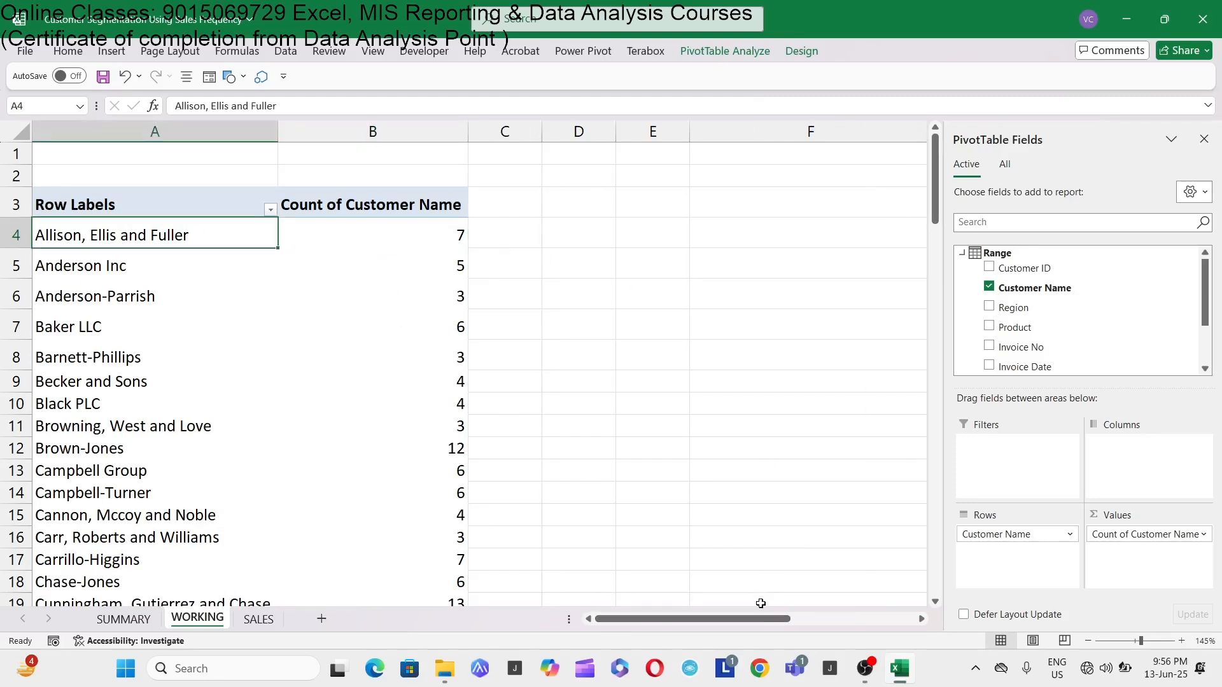
pyautogui.moveTo(761, 621); pyautogui.dragTo(746, 629)
pyautogui.click(509, 247)
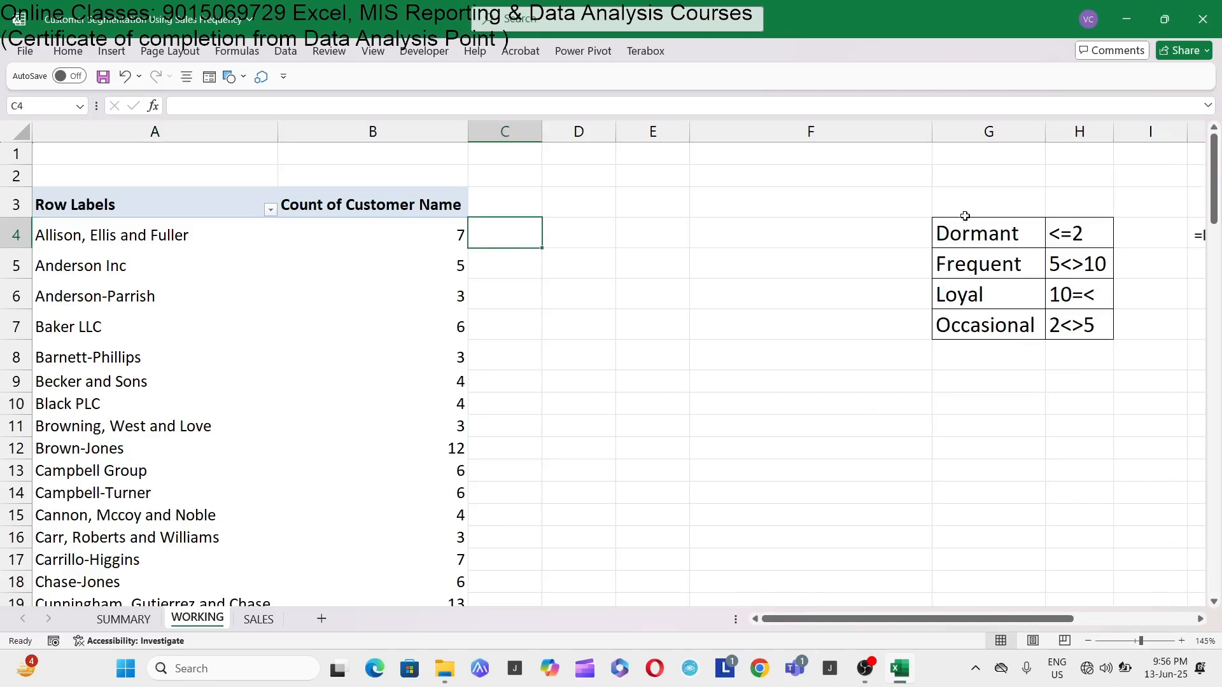
pyautogui.moveTo(985, 229); pyautogui.dragTo(1009, 317)
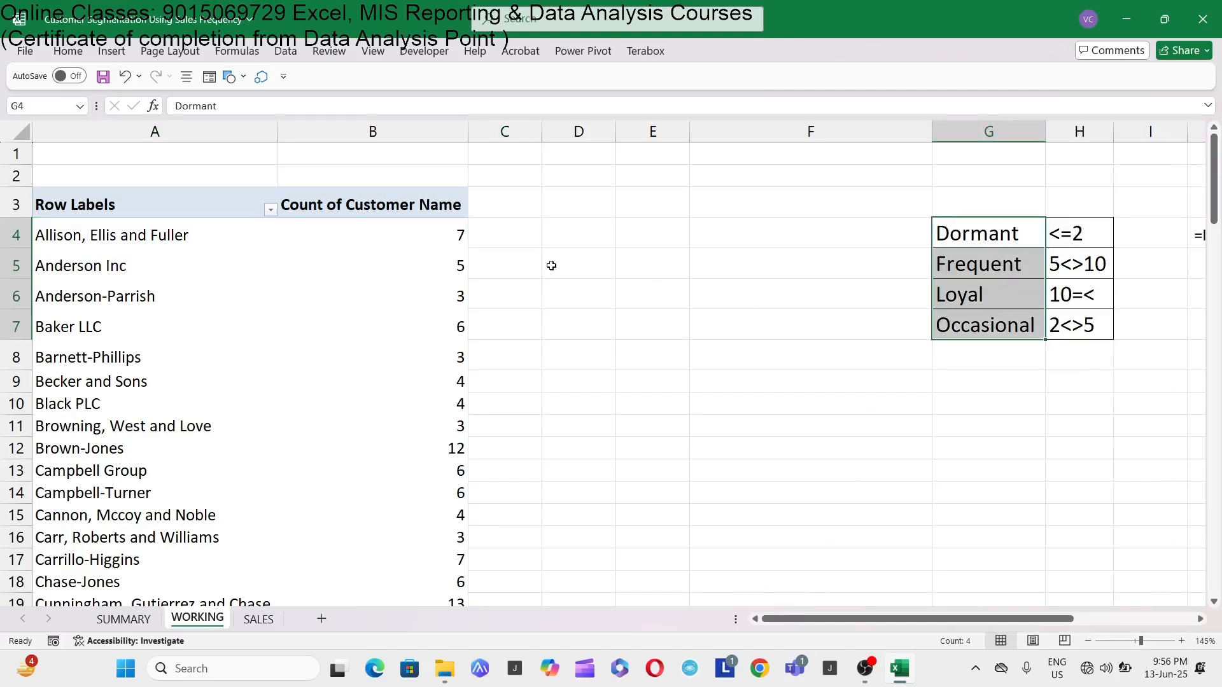
pyautogui.click(448, 236)
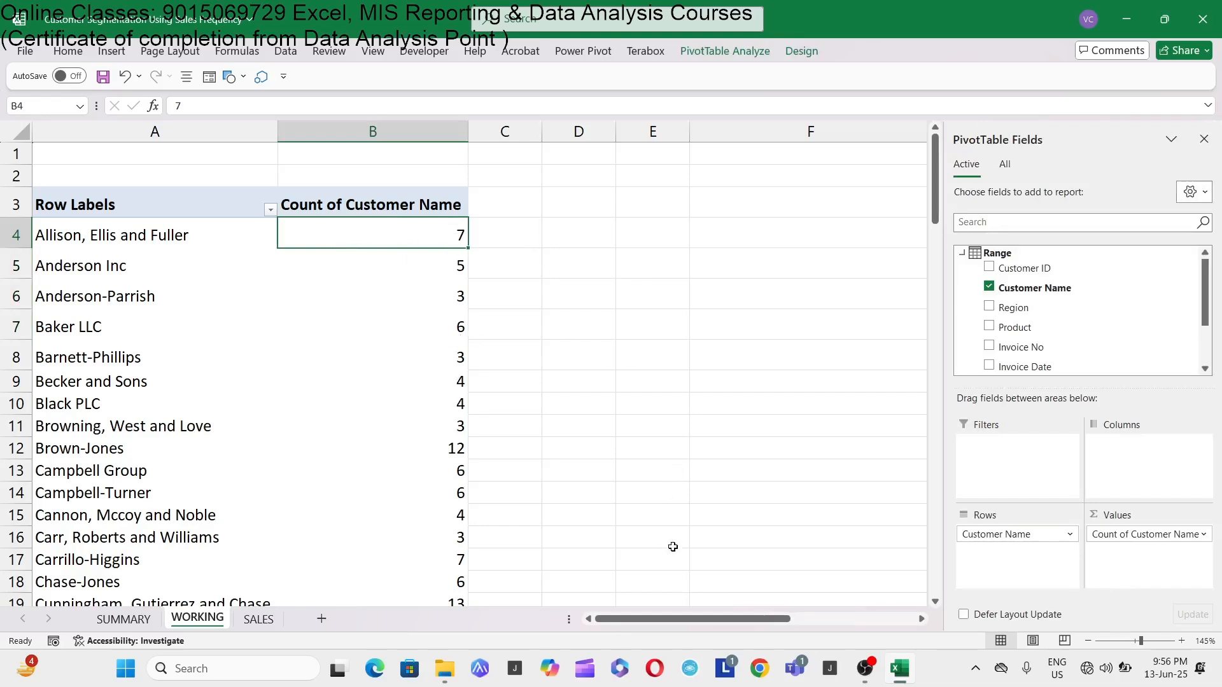
pyautogui.moveTo(728, 623)
pyautogui.mouseDown()
pyautogui.moveTo(746, 627)
pyautogui.moveTo(723, 625)
pyautogui.mouseUp()
# Begin a nested IF formula in C4 that returns the Dormant label $G$4 when B4<=2.
pyautogui.click(523, 246)
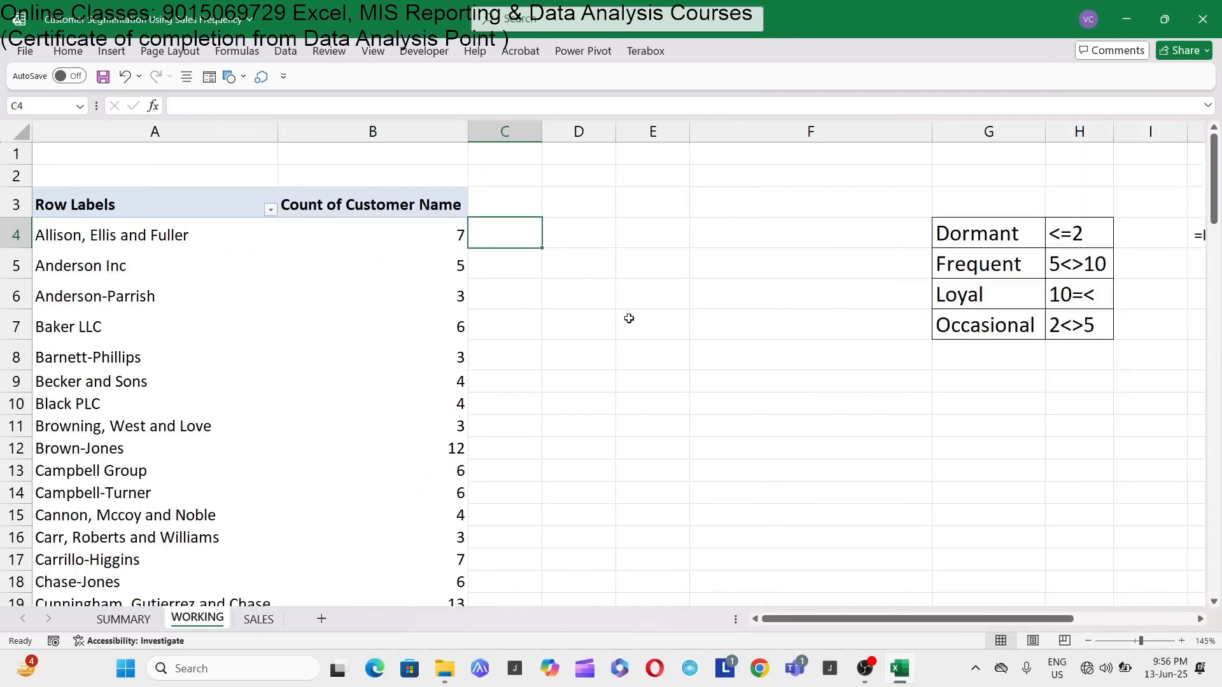
pyautogui.press('F2')
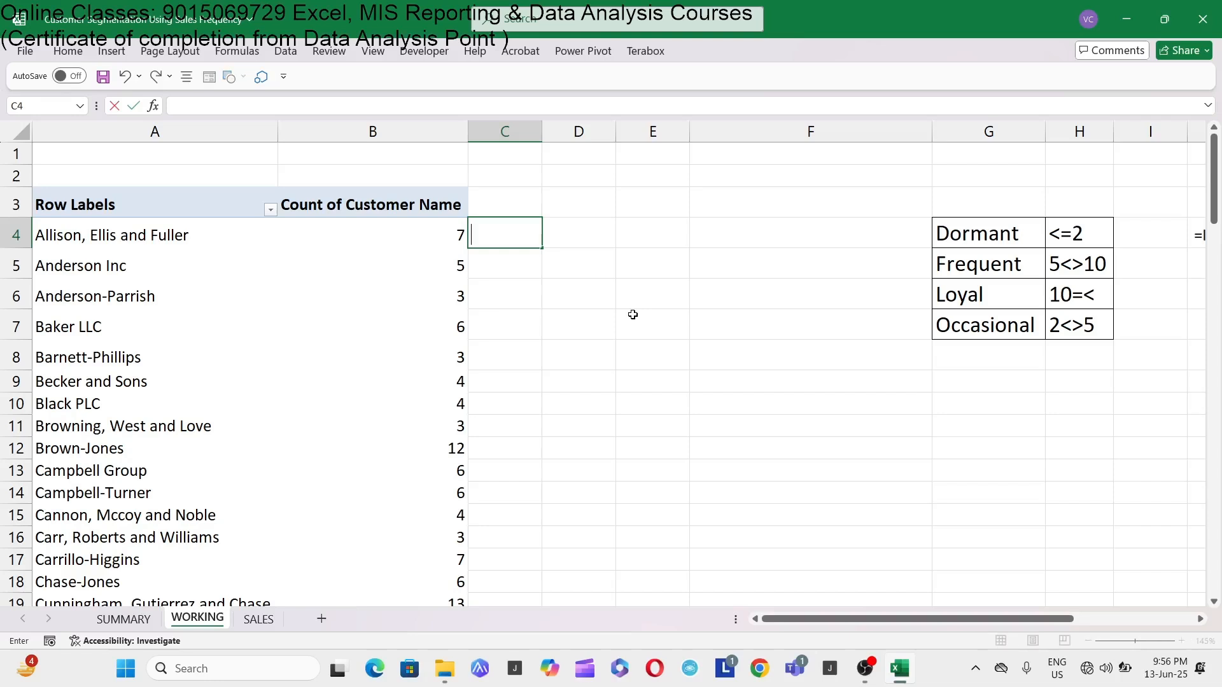
pyautogui.write('=I')
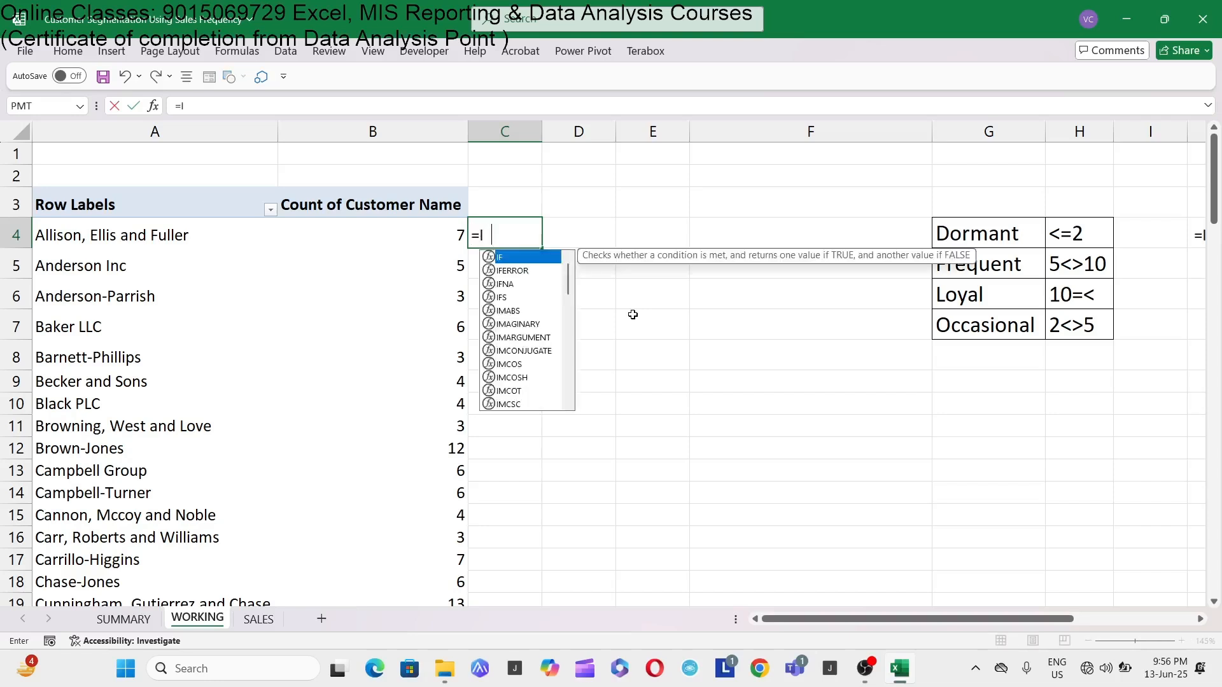
pyautogui.write('F(')
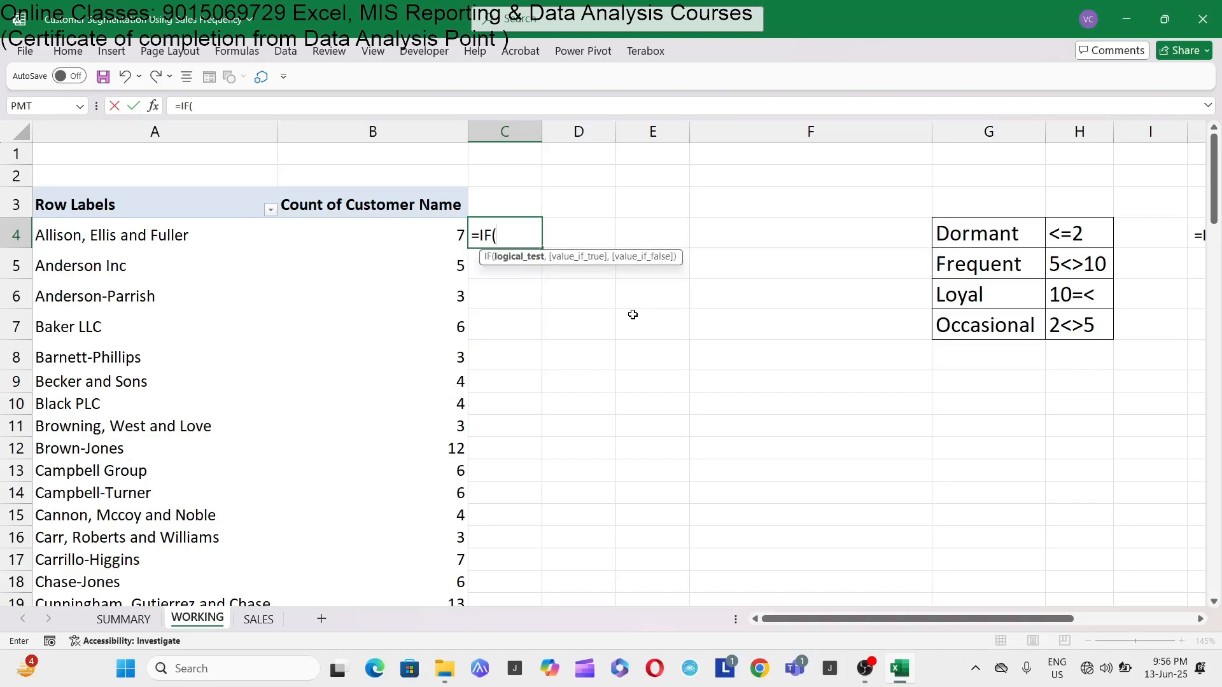
pyautogui.write('B4')
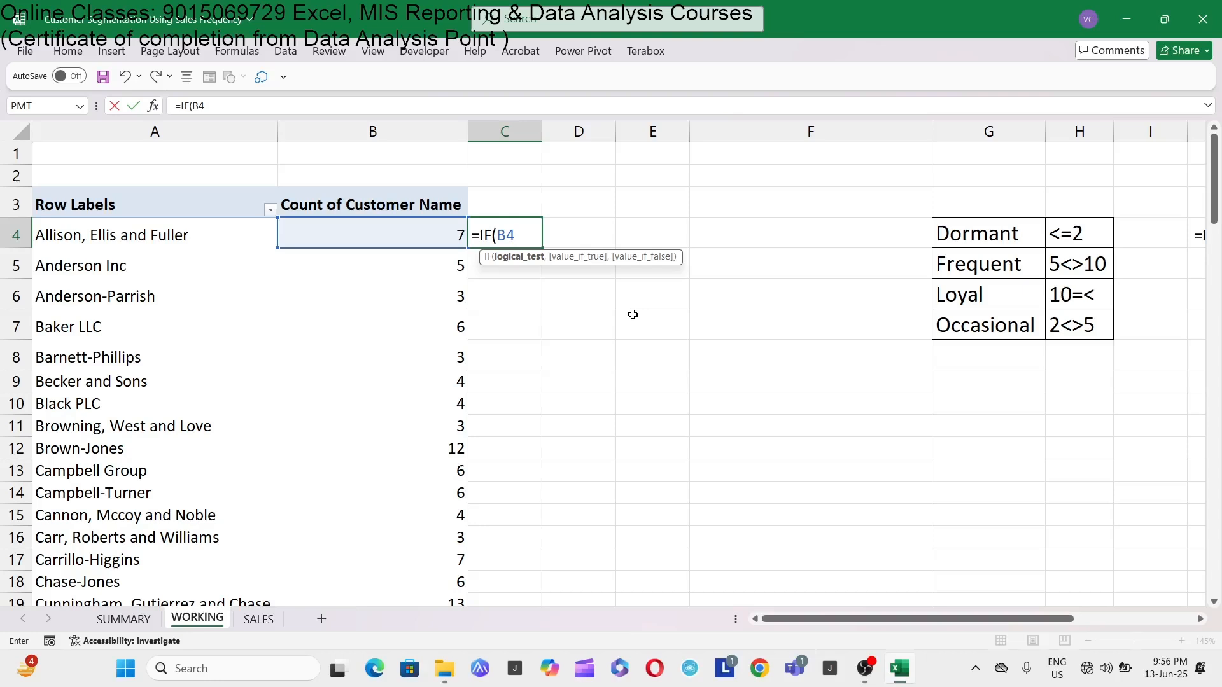
pyautogui.write('<=2')
pyautogui.write(',')
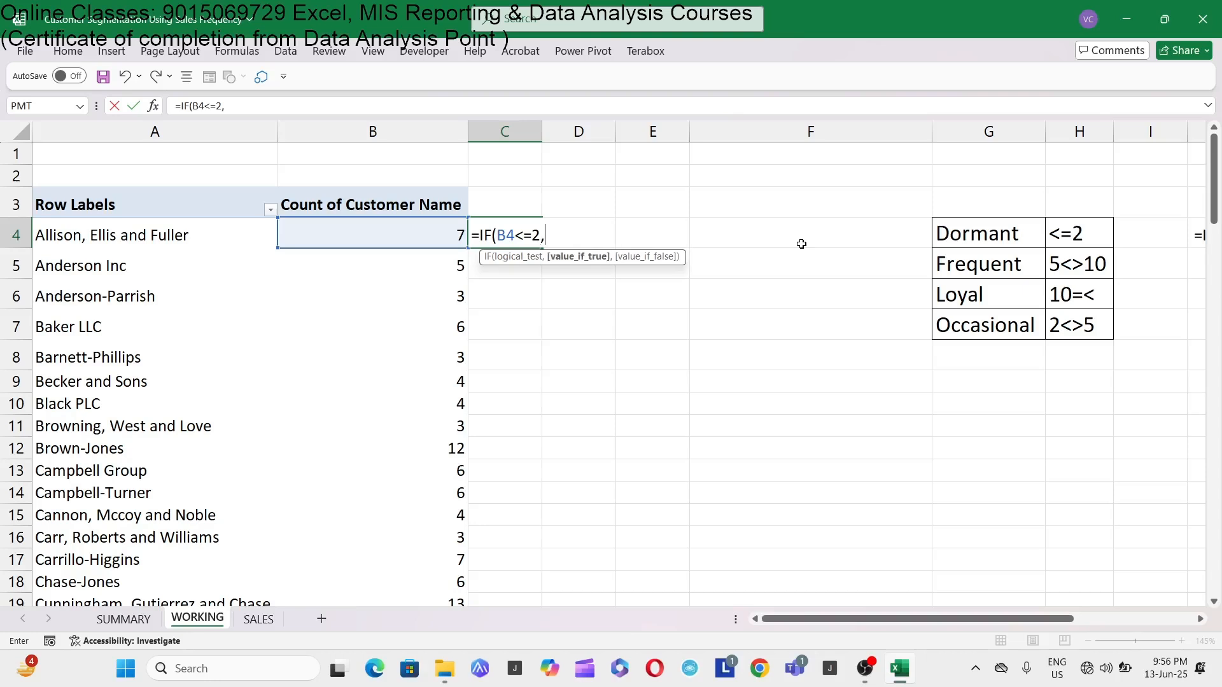
pyautogui.click(1005, 237)
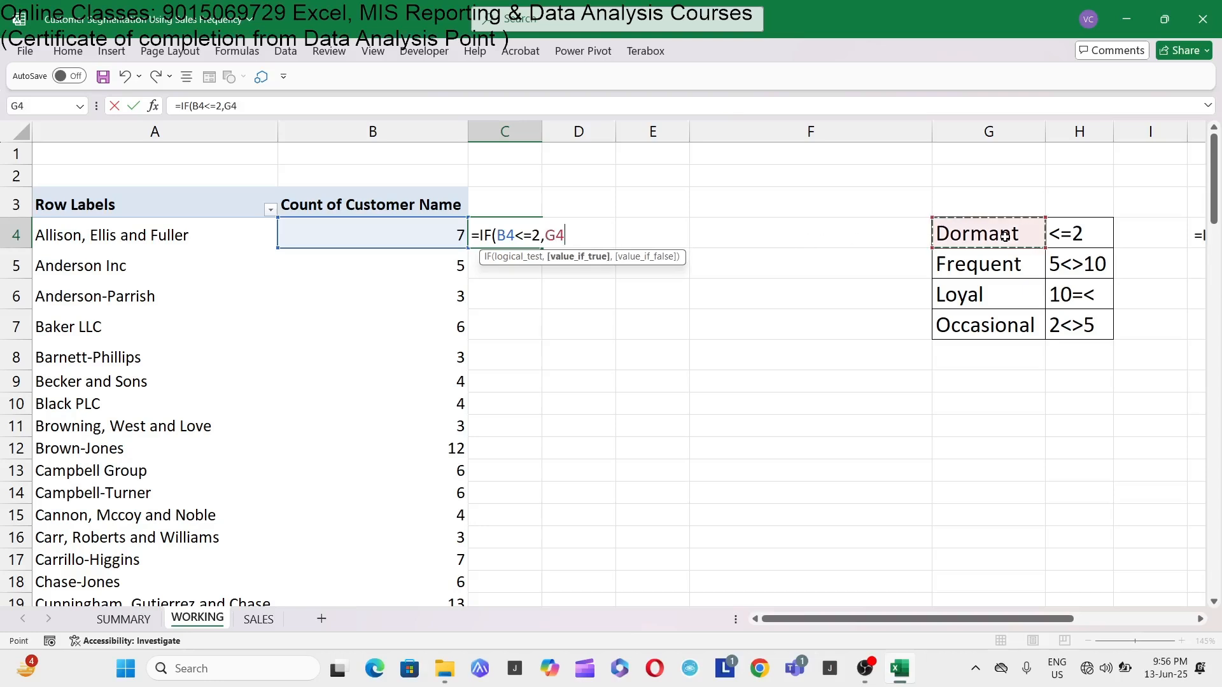
pyautogui.press('F4')
pyautogui.write(',')
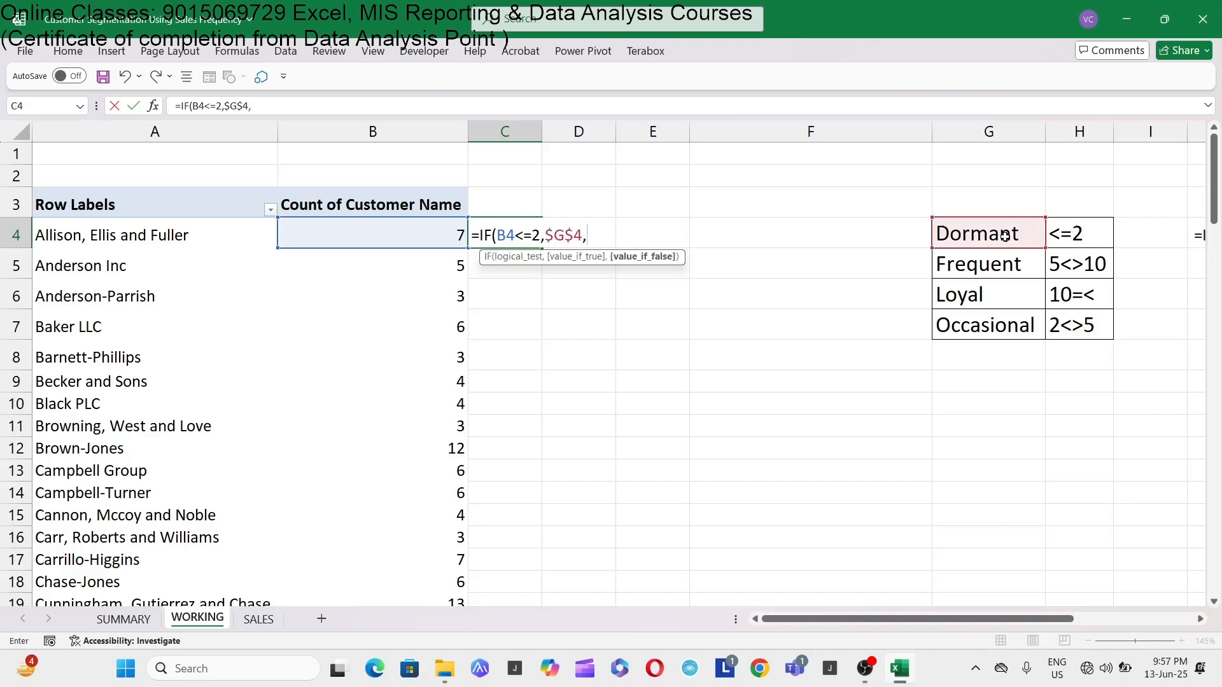
# Nest a second IF in the C4 formula that returns the Occasional label $G$7 when B4<5.
pyautogui.write('IF(')
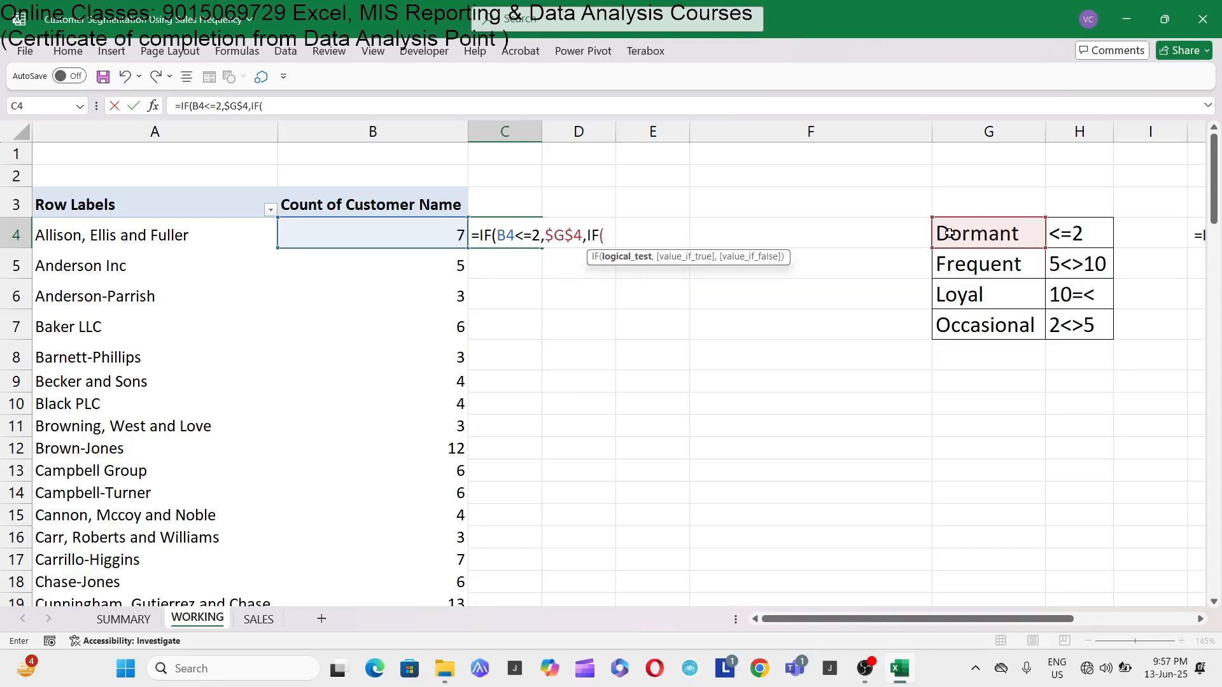
pyautogui.write('B')
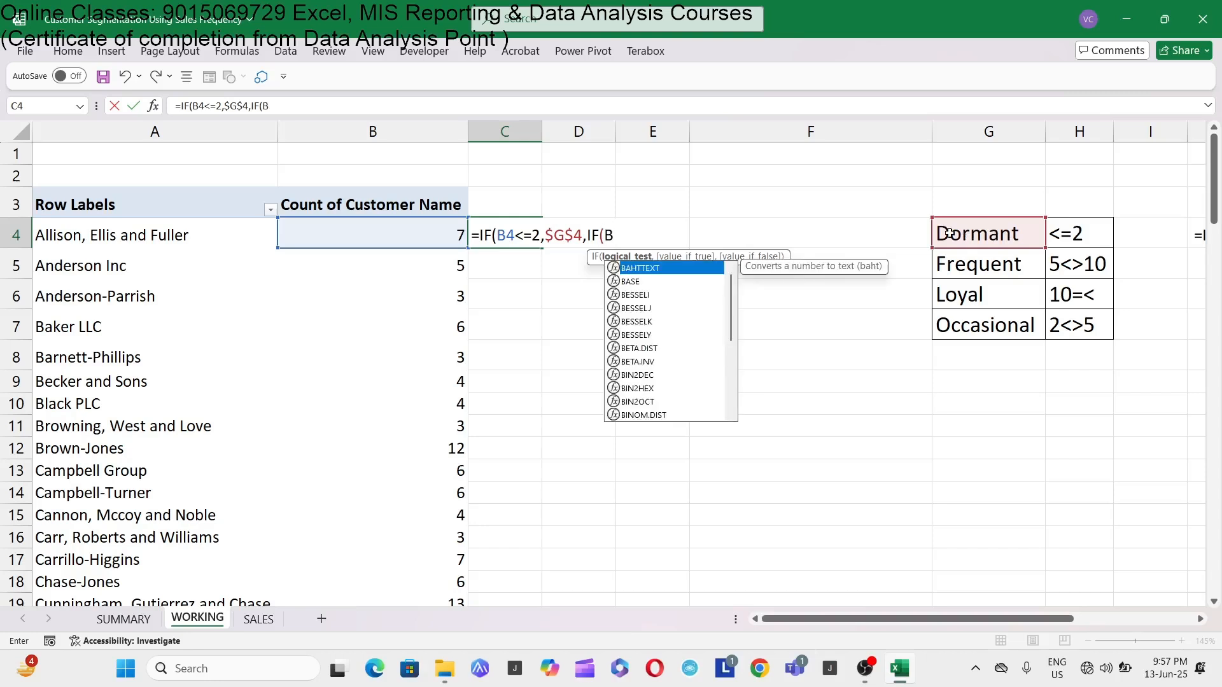
pyautogui.write('4')
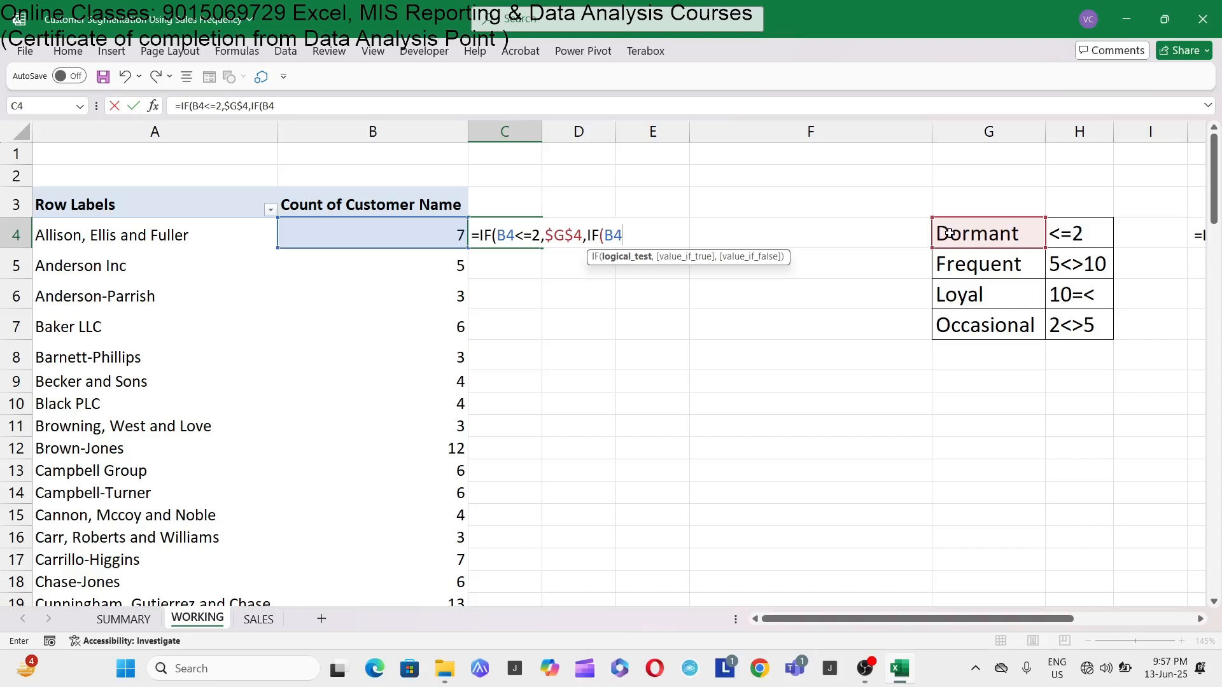
pyautogui.write('>')
pyautogui.write(',')
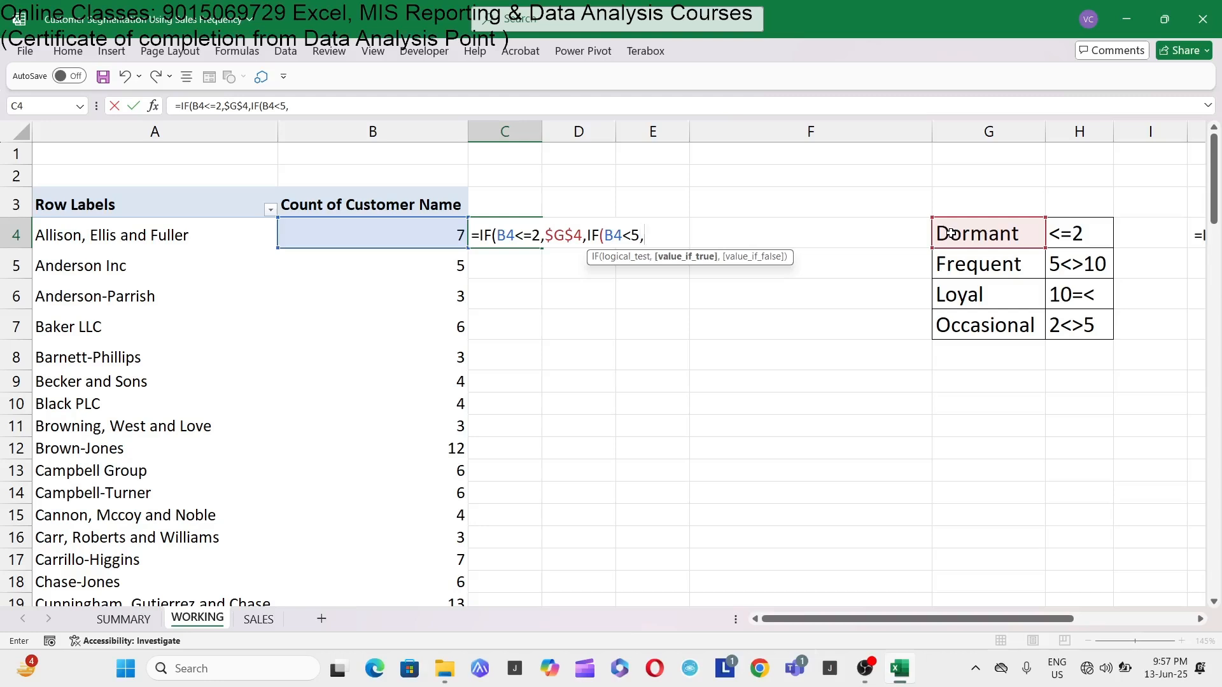
pyautogui.click(1007, 326)
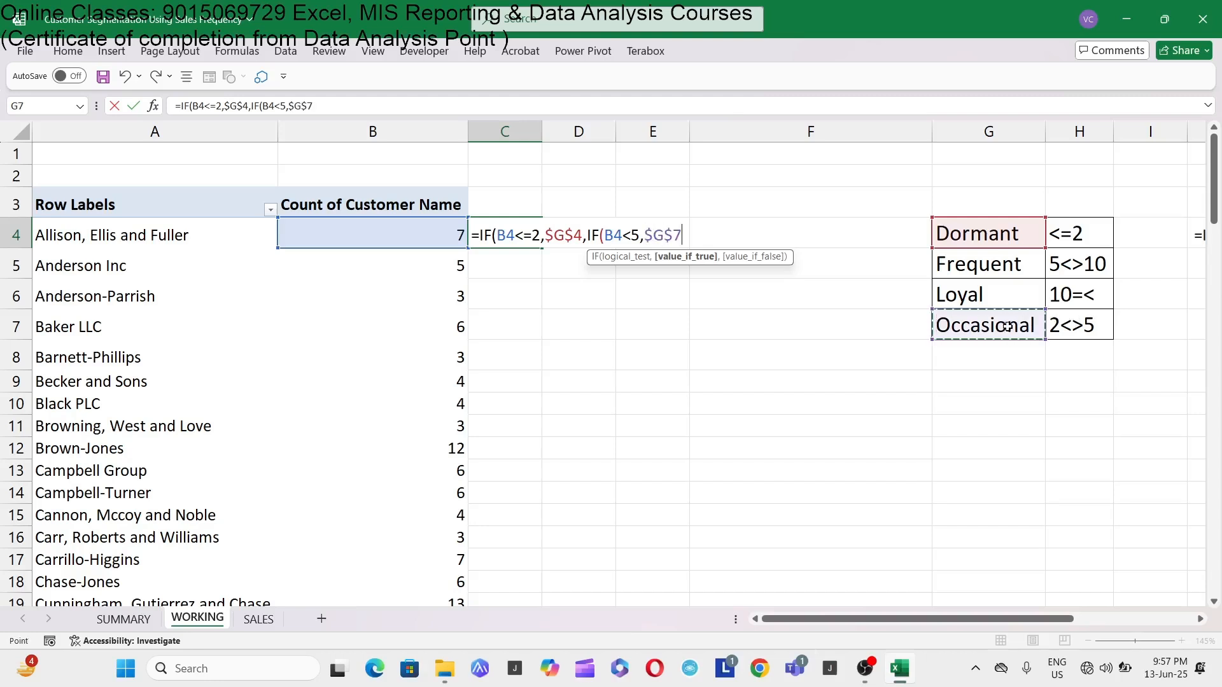
# Nest a third IF returning $G$5 when B4<10 and otherwise $G$6, and complete the C4 formula with its closing parentheses.
pyautogui.write(',IF')
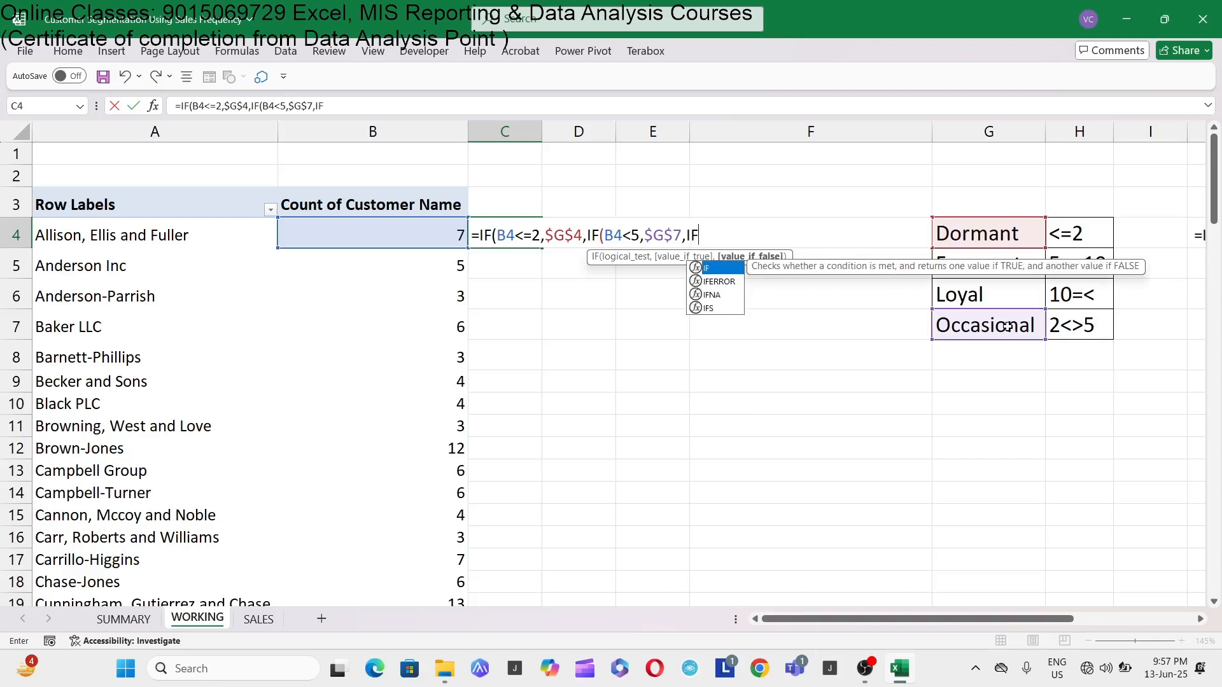
pyautogui.write('(')
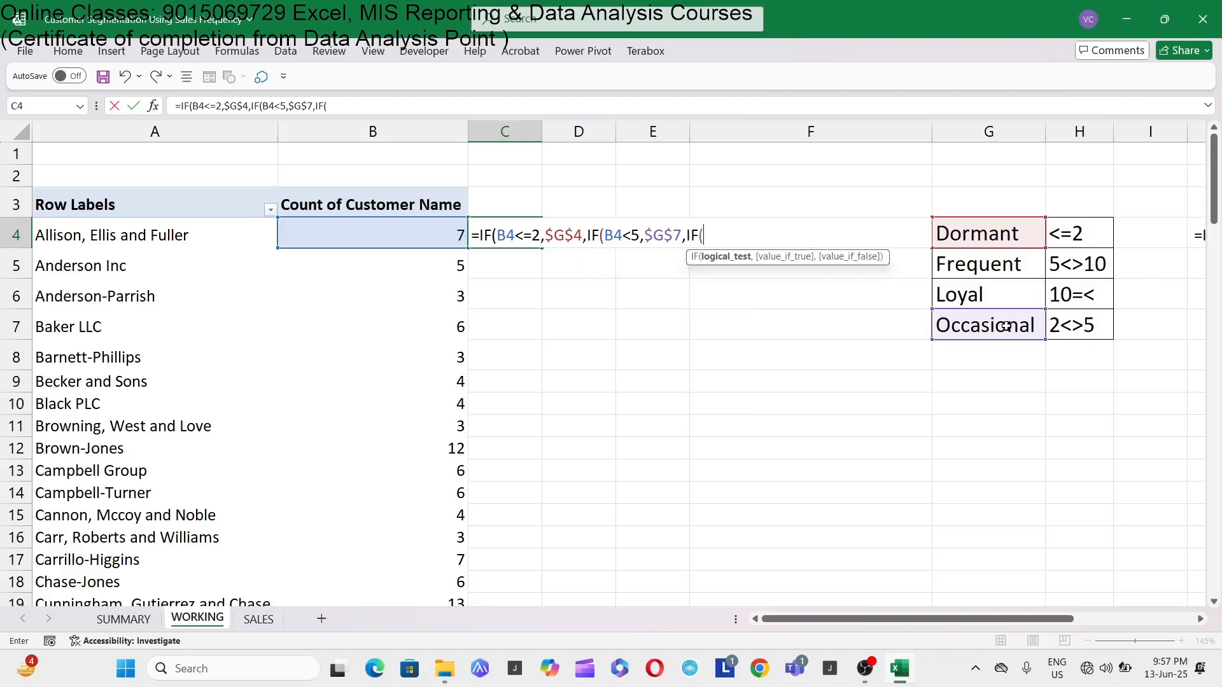
pyautogui.write('B4<10')
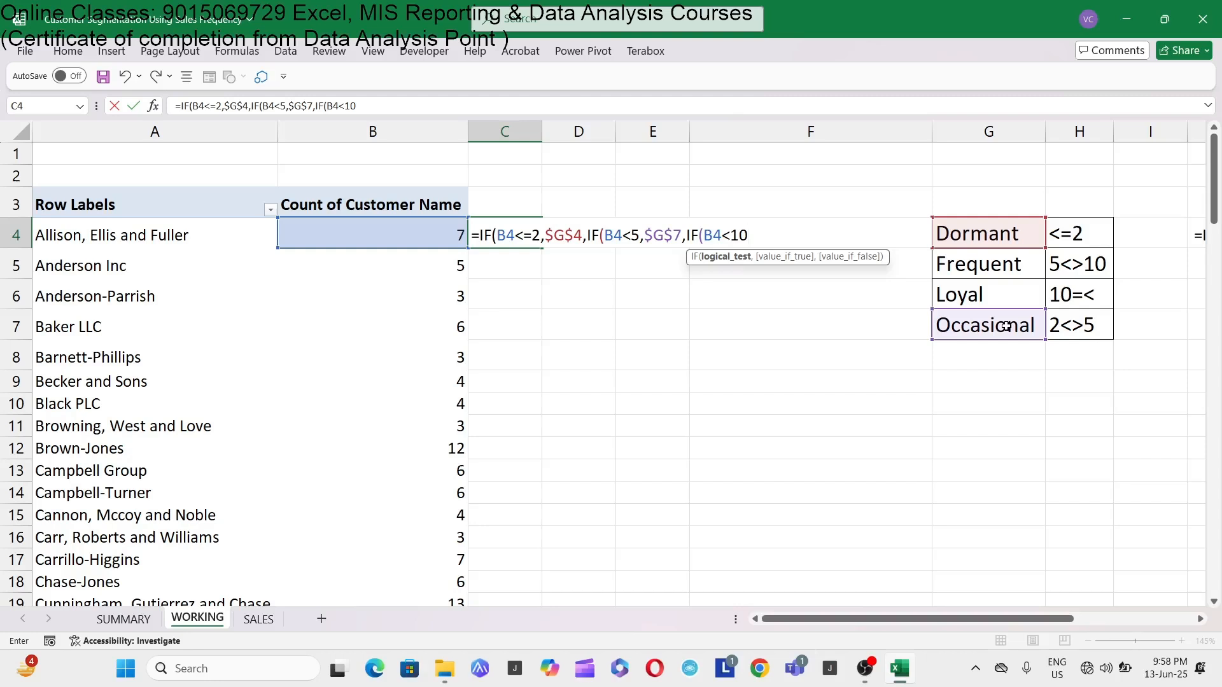
pyautogui.write(',')
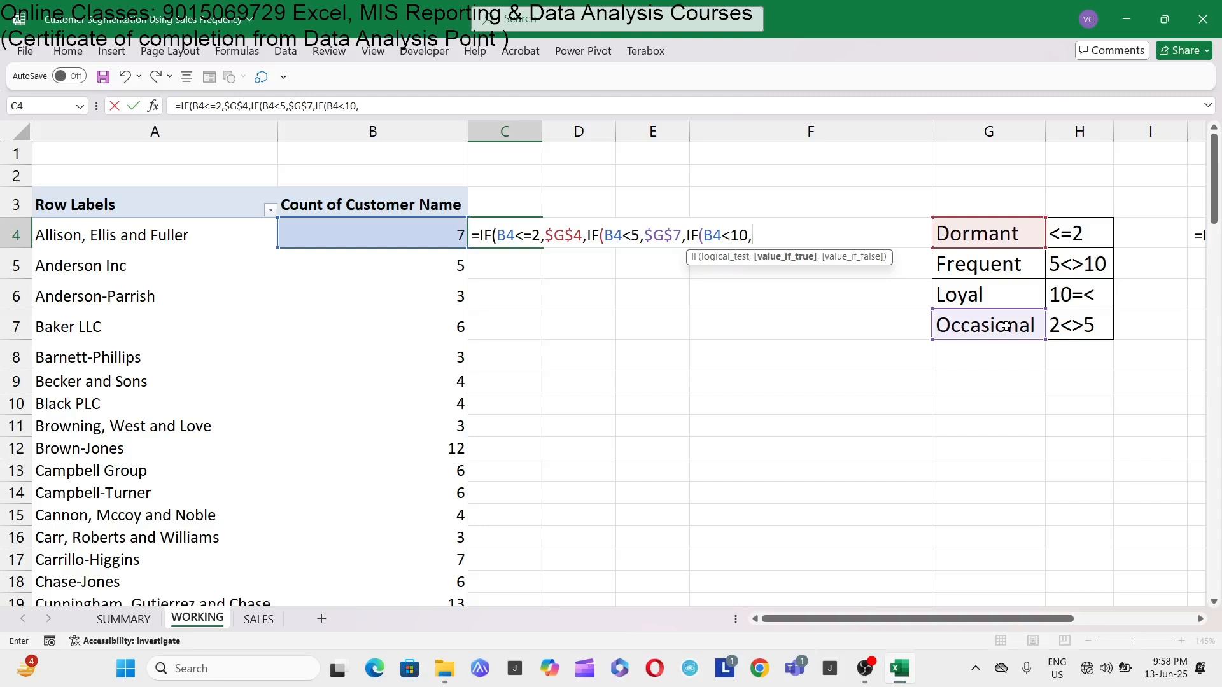
pyautogui.click(1023, 270)
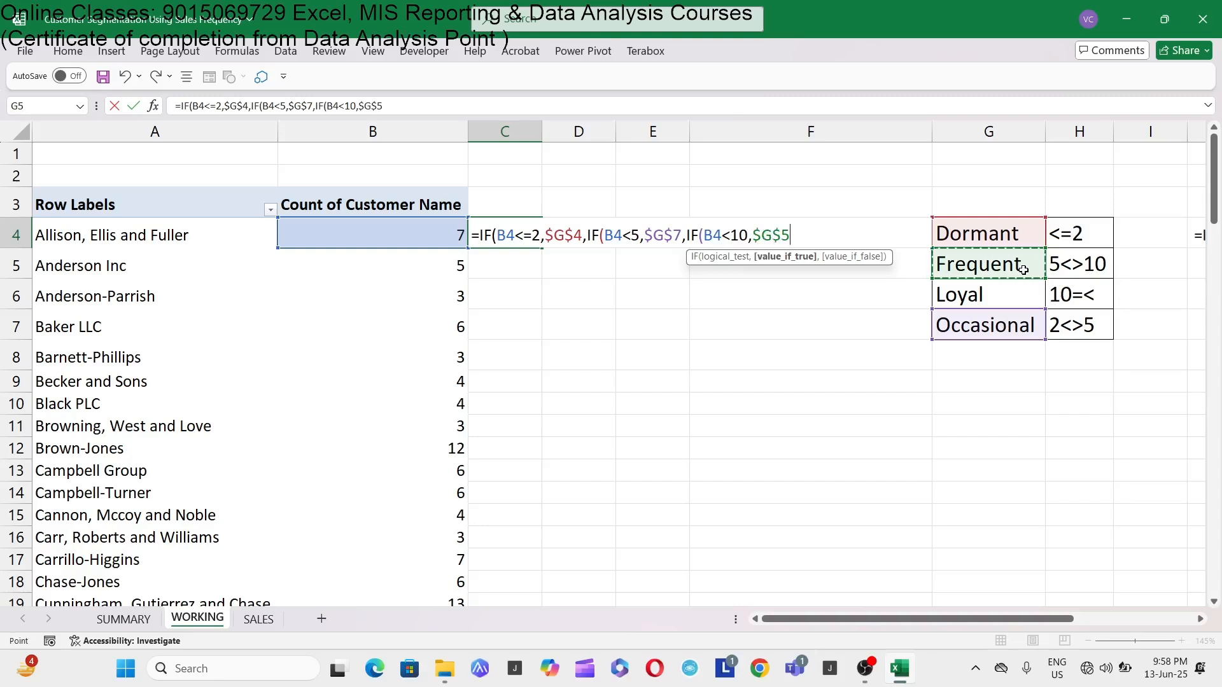
pyautogui.write(',')
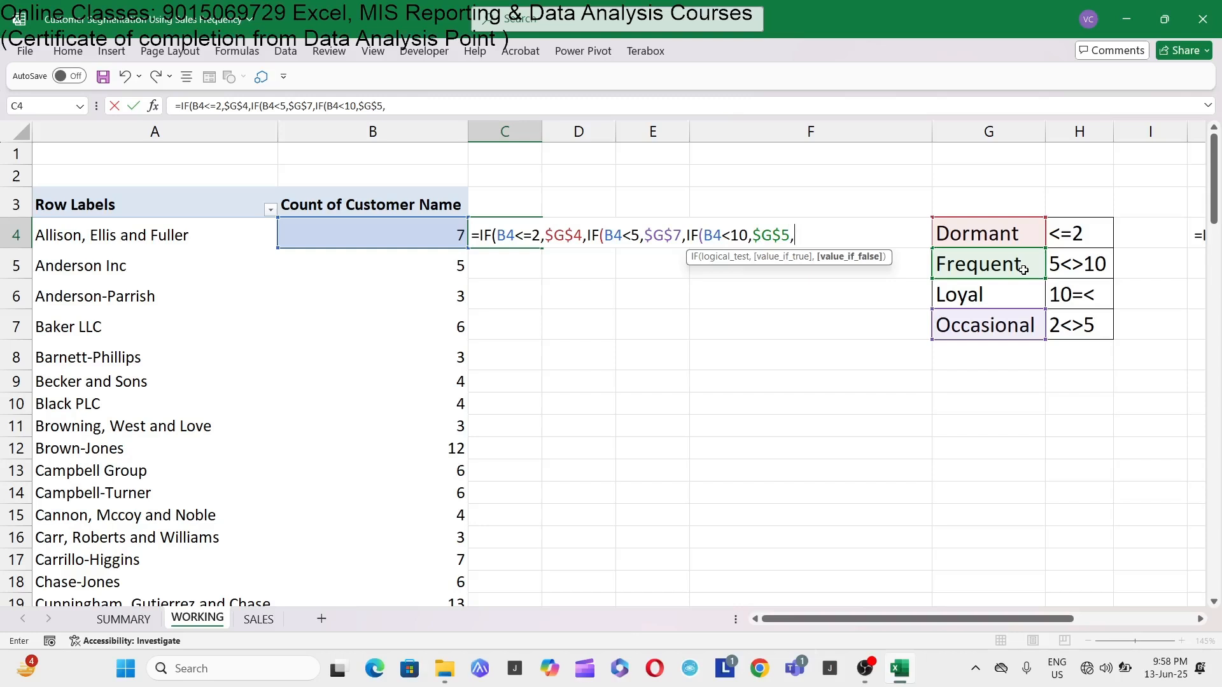
pyautogui.click(1012, 292)
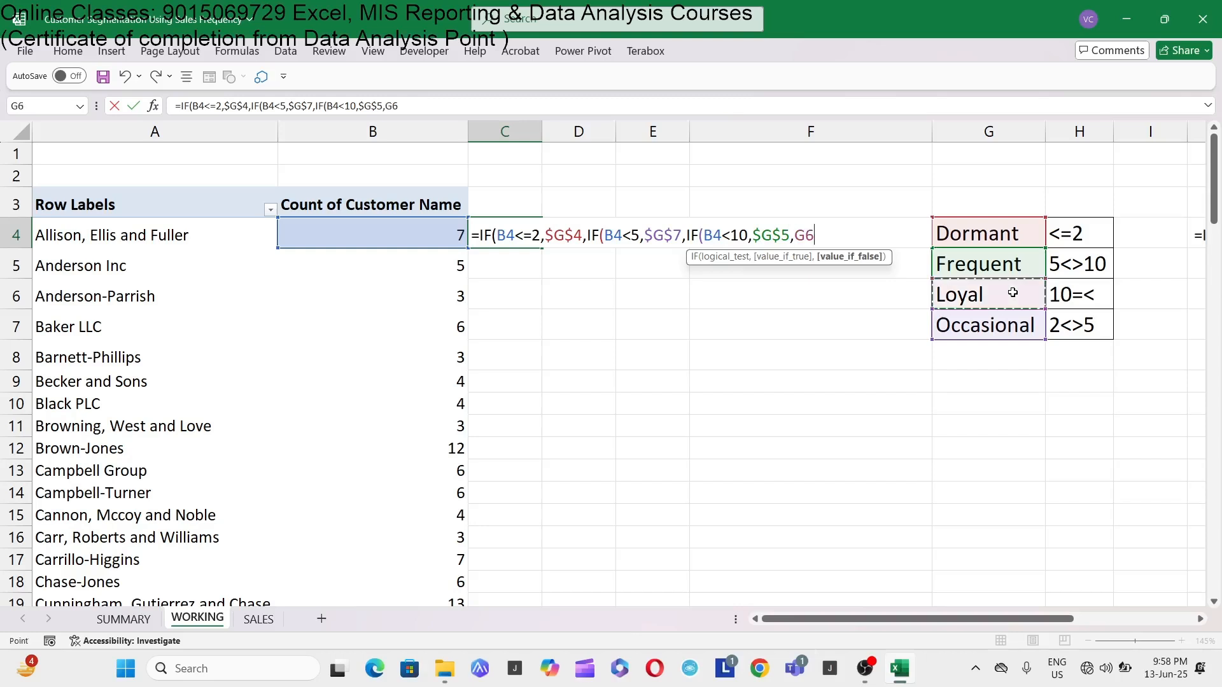
pyautogui.press('F4')
pyautogui.press('Return')
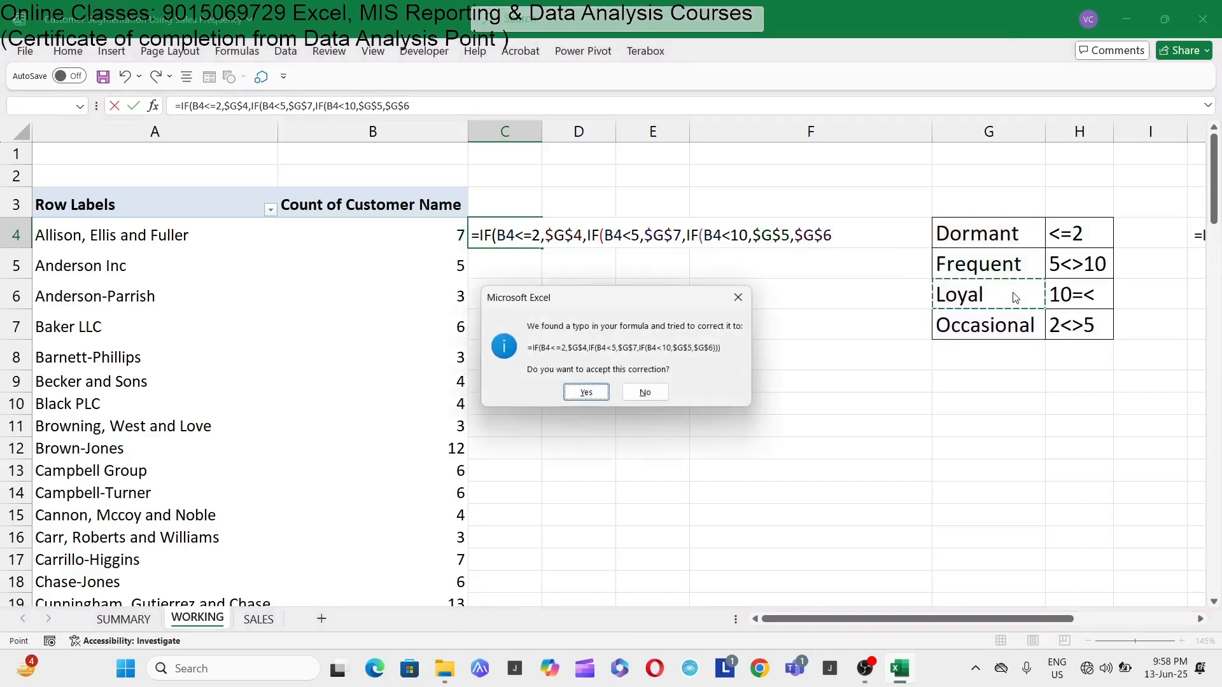
pyautogui.press('Return')
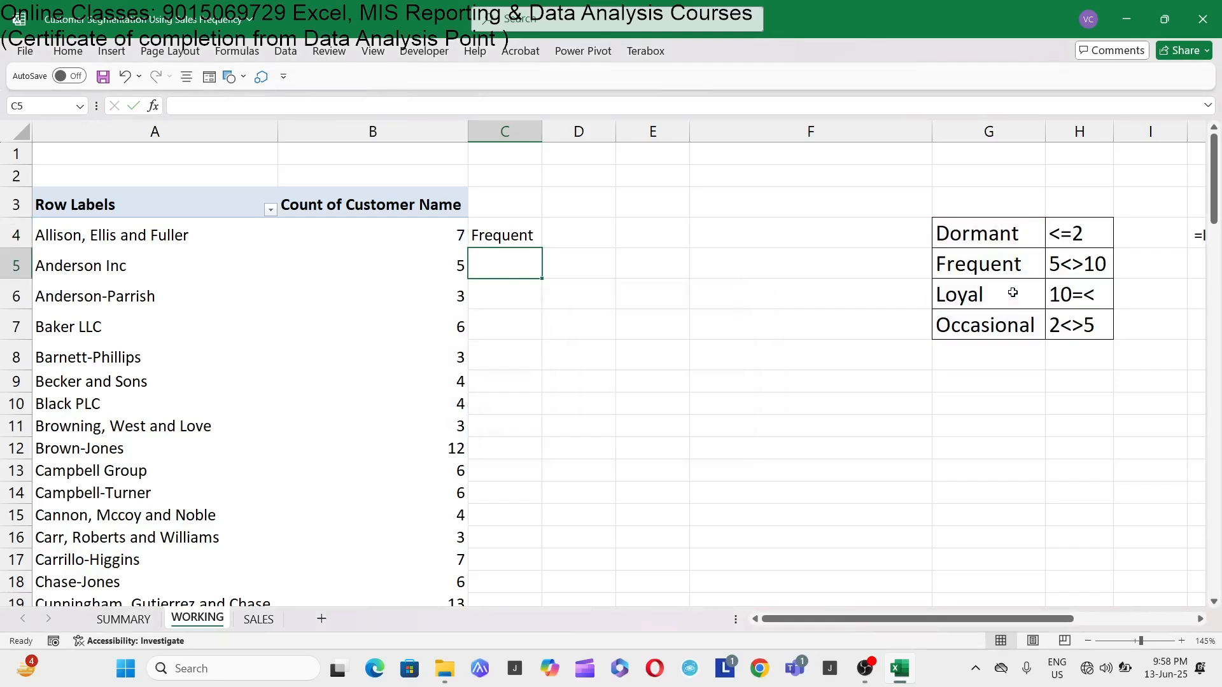
# Copy the nested IF formula from C4 down column C to the last customer in row 101.
pyautogui.press('Up')
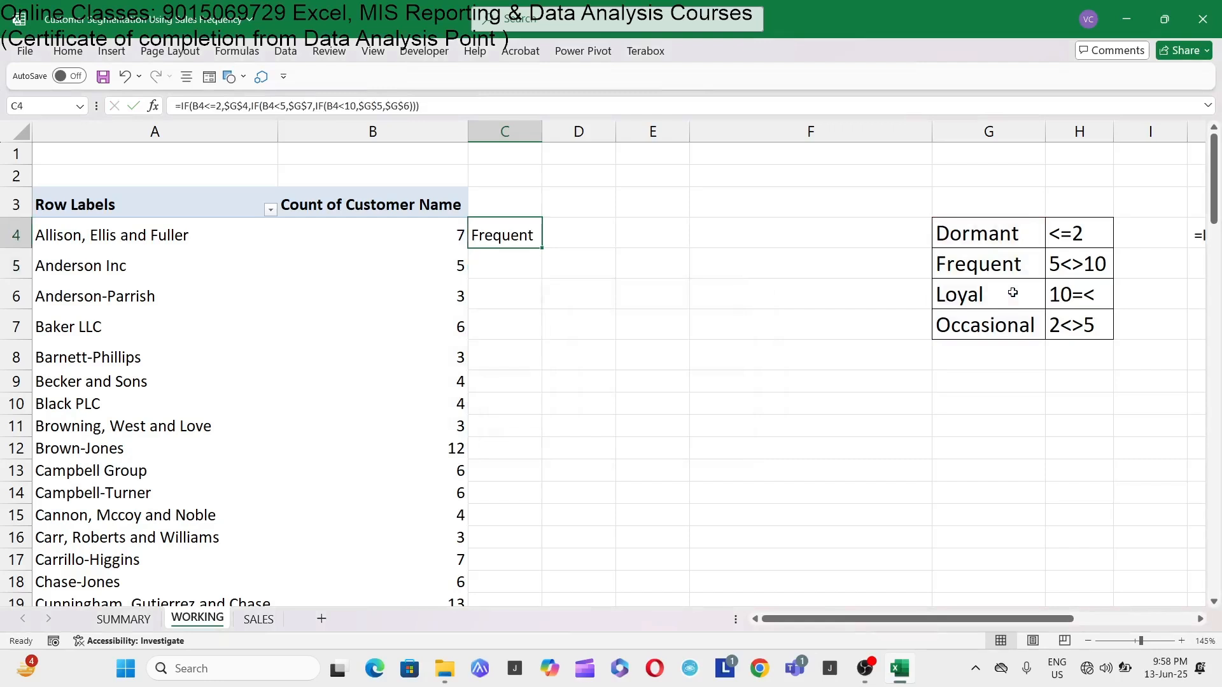
pyautogui.hotkey('ctrl', 'c')
pyautogui.press('Down')
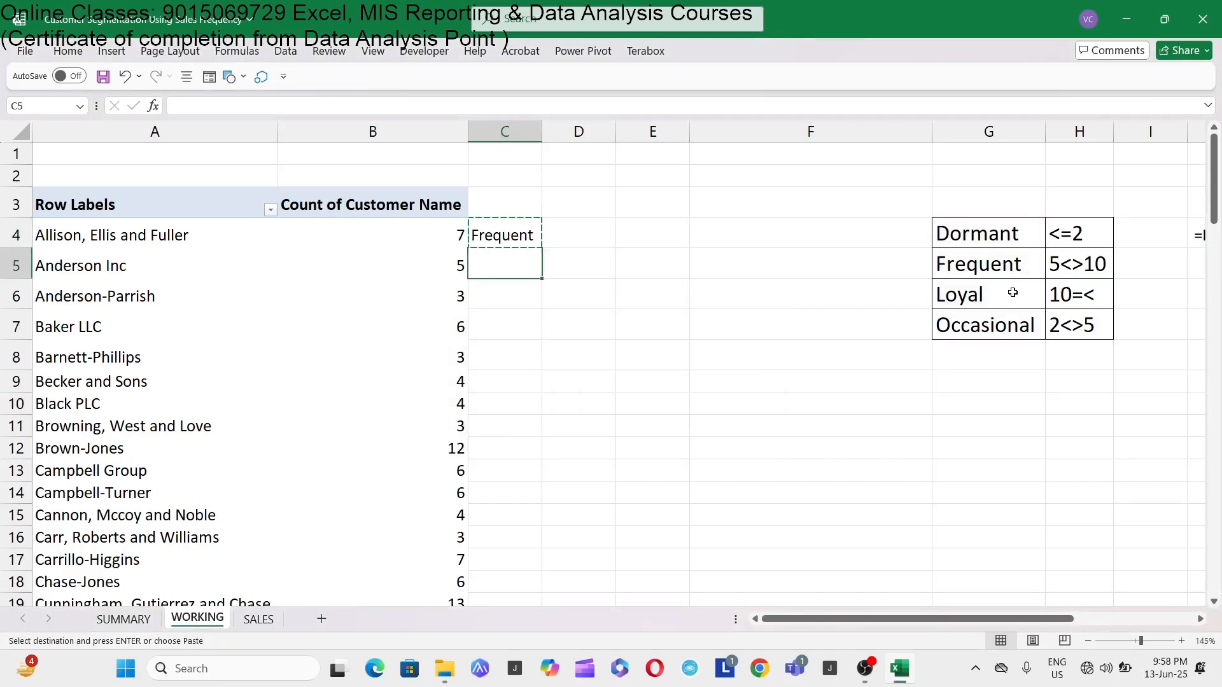
pyautogui.hotkey('shift', 'Down')
pyautogui.hotkey('shift', 'Down')
pyautogui.hotkey('shift', 'Down')
pyautogui.hotkey('shift', 'Down')
pyautogui.hotkey('shift', 'Down')
pyautogui.hotkey('shift', 'Down')
pyautogui.hotkey('shift', 'Down')
pyautogui.hotkey('shift', 'Down')
pyautogui.hotkey('shift', 'Down')
pyautogui.hotkey('shift', 'Down')
pyautogui.hotkey('shift', 'Down')
pyautogui.hotkey('shift', 'Down')
pyautogui.hotkey('shift', 'Down')
pyautogui.hotkey('shift', 'Down')
pyautogui.hotkey('shift', 'Down')
pyautogui.hotkey('shift', 'Down')
pyautogui.hotkey('shift', 'Down')
pyautogui.hotkey('shift', 'Down')
pyautogui.hotkey('shift', 'Down')
pyautogui.hotkey('shift', 'Down')
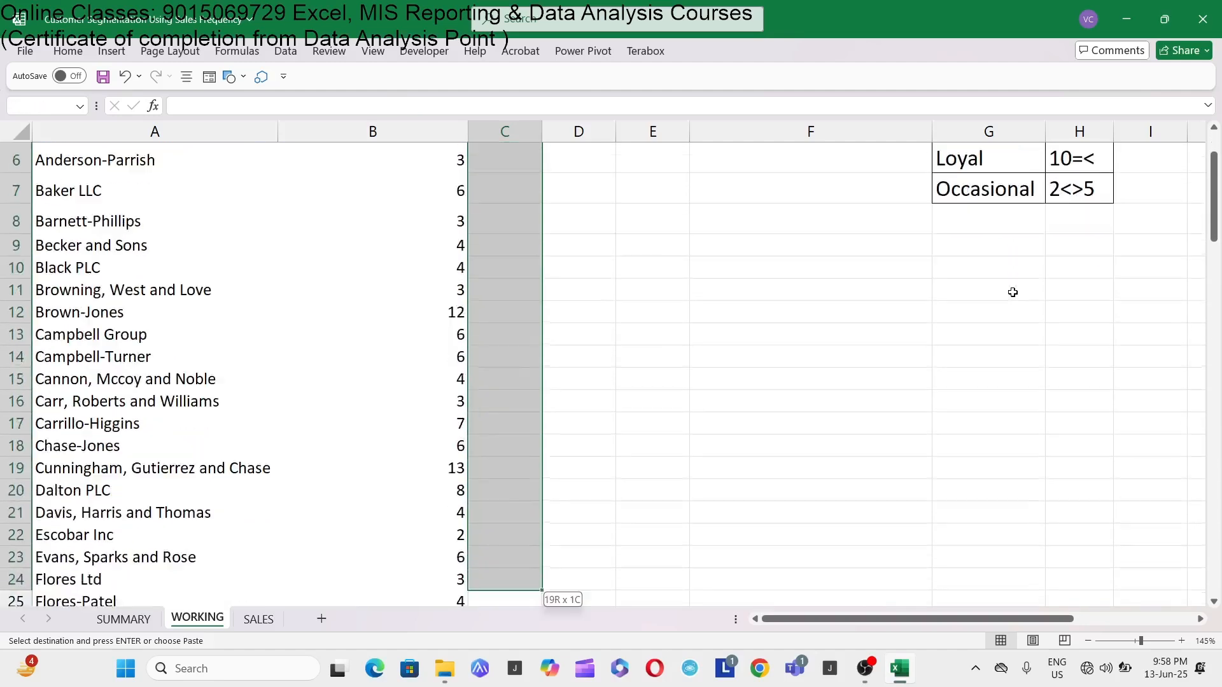
pyautogui.hotkey('shift', 'Down')
pyautogui.hotkey('shift', 'Down')
pyautogui.hotkey('shift', 'Down')
pyautogui.hotkey('shift', 'Down')
pyautogui.hotkey('shift', 'Down')
pyautogui.hotkey('shift', 'Down')
pyautogui.hotkey('shift', 'Down')
pyautogui.hotkey('shift', 'Down')
pyautogui.hotkey('shift', 'Down')
pyautogui.hotkey('shift', 'Down')
pyautogui.hotkey('shift', 'Down')
pyautogui.hotkey('shift', 'Down')
pyautogui.hotkey('shift', 'Down')
pyautogui.hotkey('shift', 'Down')
pyautogui.hotkey('shift', 'Down')
pyautogui.hotkey('shift', 'Down')
pyautogui.hotkey('shift', 'Down')
pyautogui.hotkey('shift', 'Down')
pyautogui.hotkey('shift', 'Down')
pyautogui.hotkey('shift', 'Down')
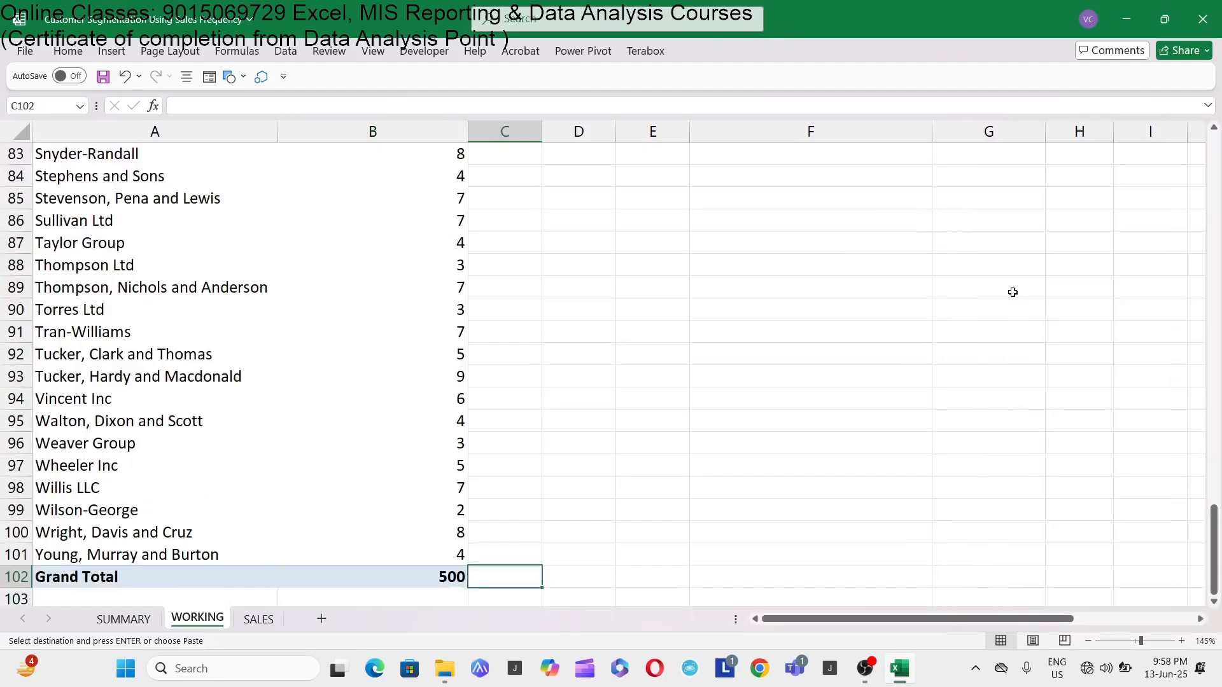
pyautogui.press('Return')
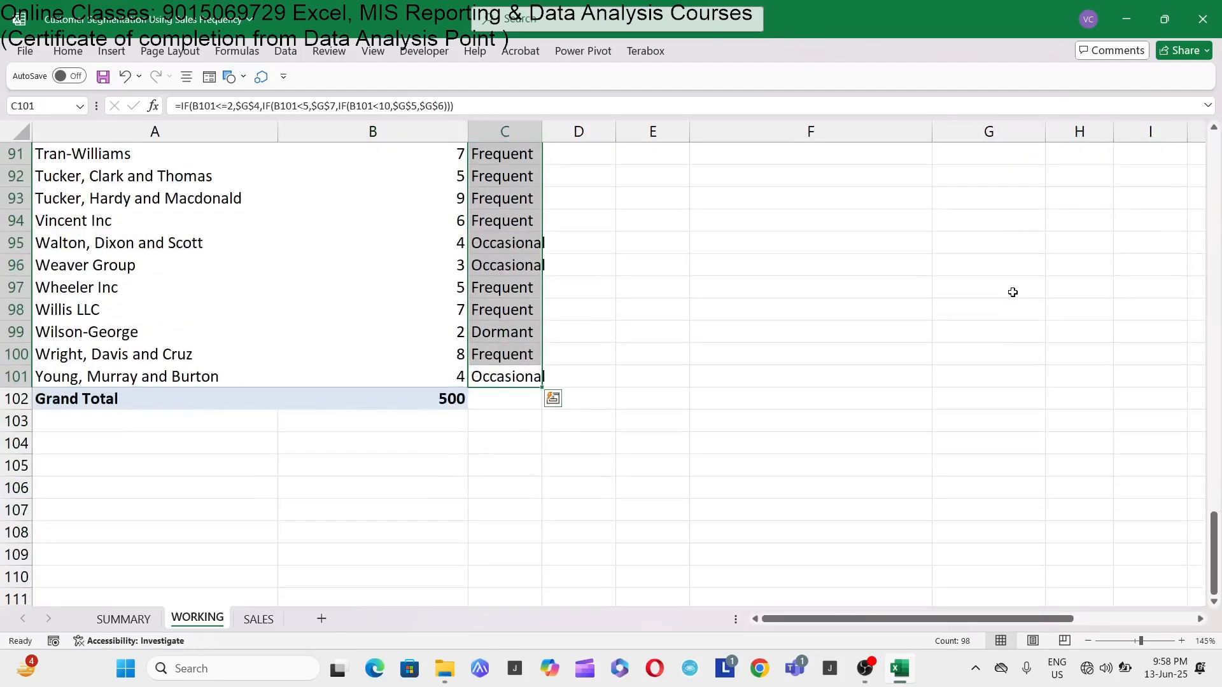
# Check the segments assigned in column C against the customers' purchase counts in column B.
pyautogui.hotkey('ctrl', 'Up')
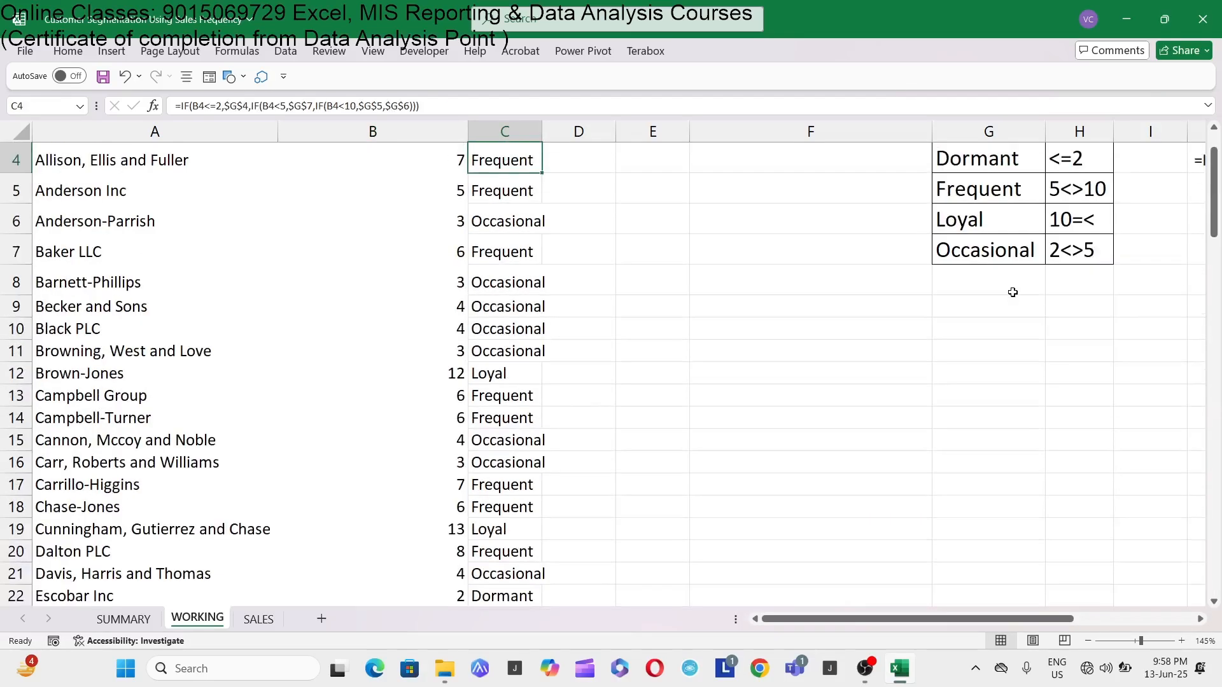
pyautogui.press('Down')
pyautogui.press('Down')
pyautogui.press('Down')
pyautogui.press('Down')
pyautogui.press('Down')
pyautogui.press('Down')
pyautogui.press('Down')
pyautogui.press('Down')
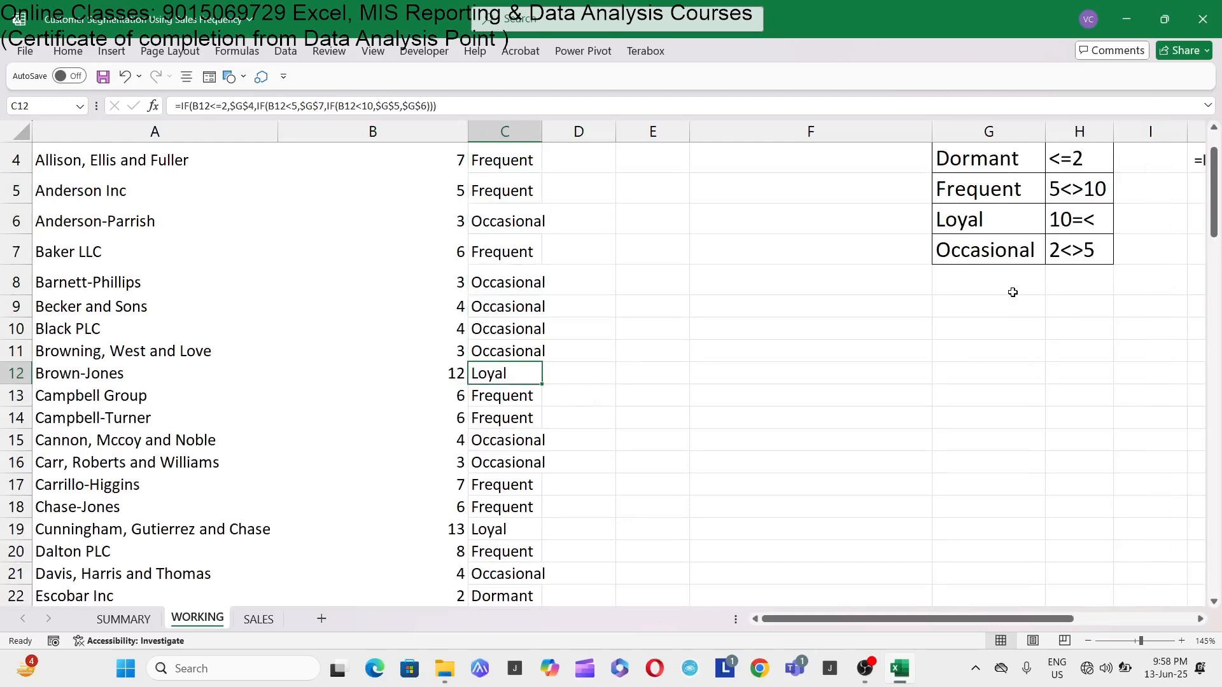
pyautogui.hotkey('ctrl', 'Up')
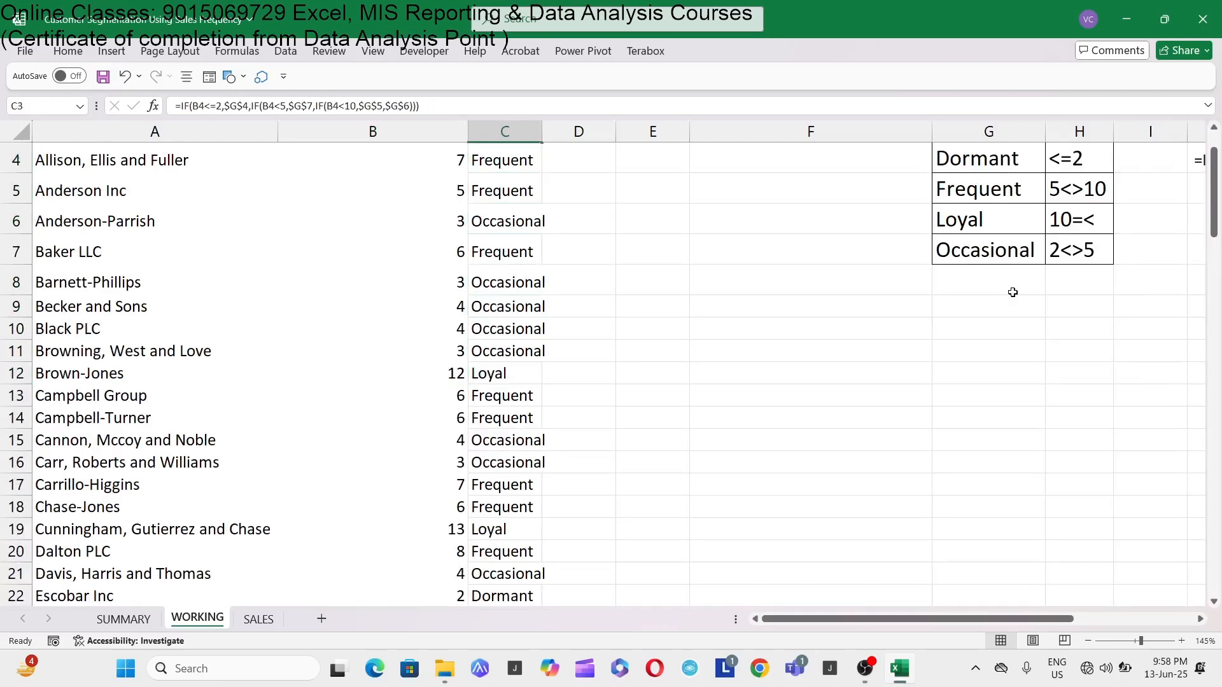
pyautogui.press('Down')
pyautogui.press('Left')
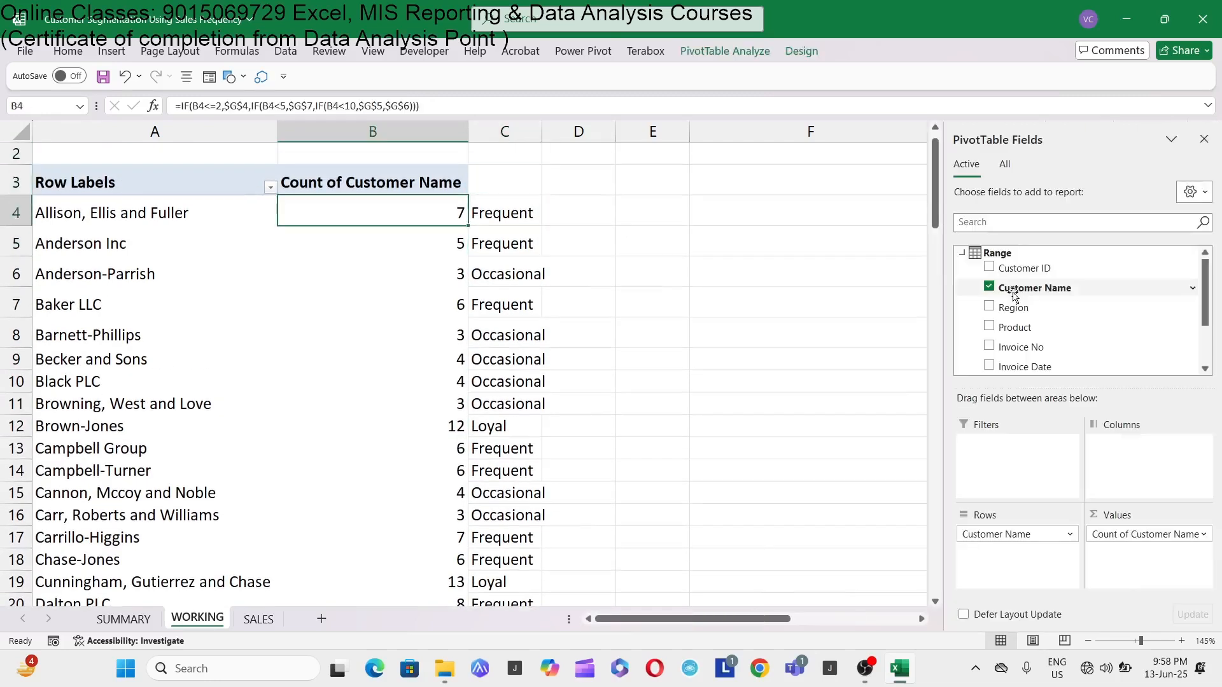
pyautogui.press('Right')
pyautogui.press('Down')
pyautogui.press('Down')
pyautogui.press('Left')
pyautogui.press('Right')
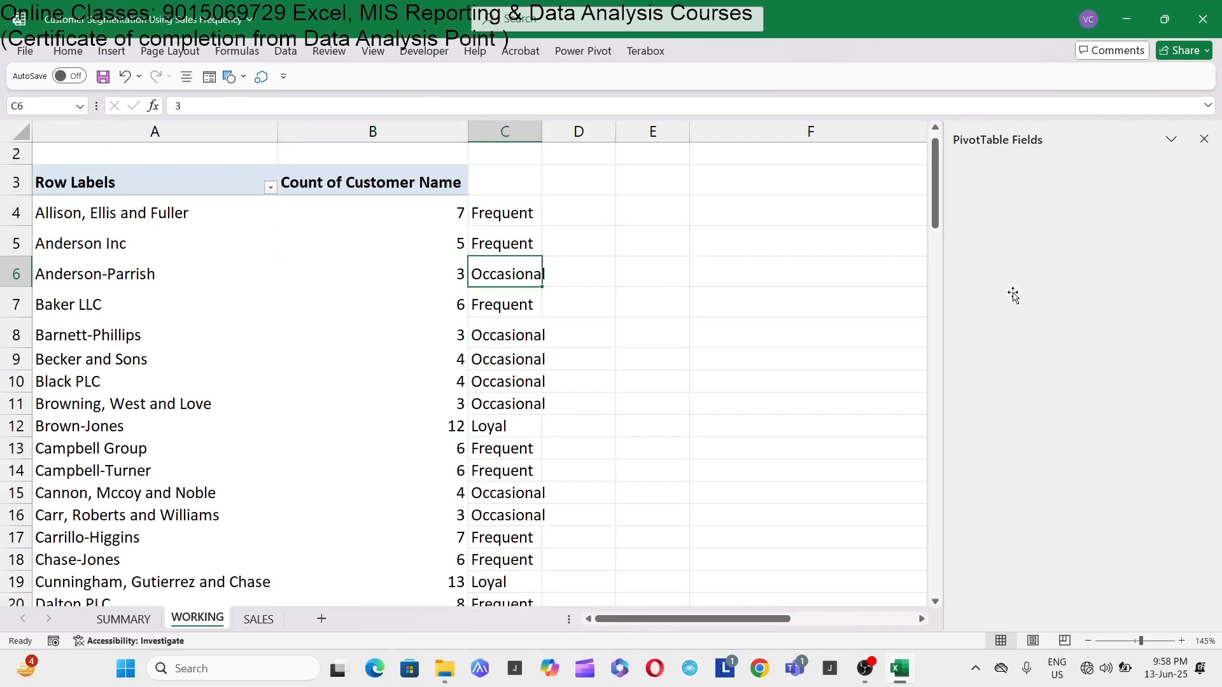
pyautogui.press('Down')
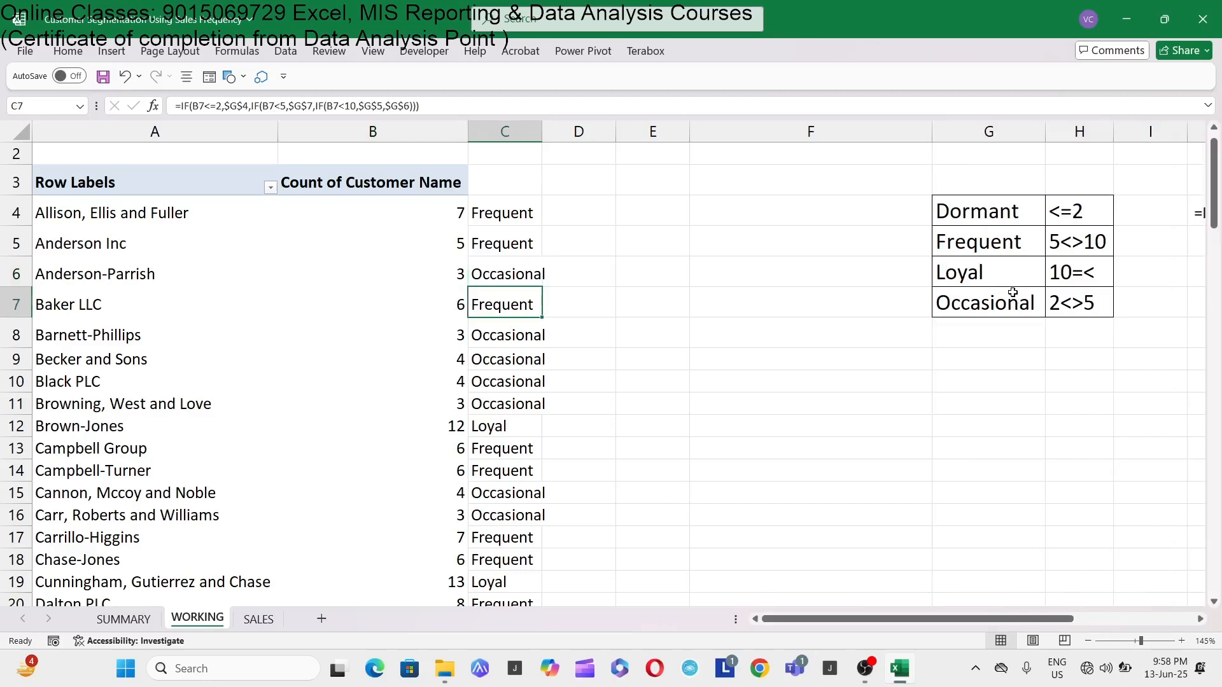
pyautogui.press('Right')
pyautogui.press('Right')
pyautogui.press('Right')
pyautogui.press('Right')
pyautogui.press('Up')
pyautogui.press('Up')
pyautogui.press('Right')
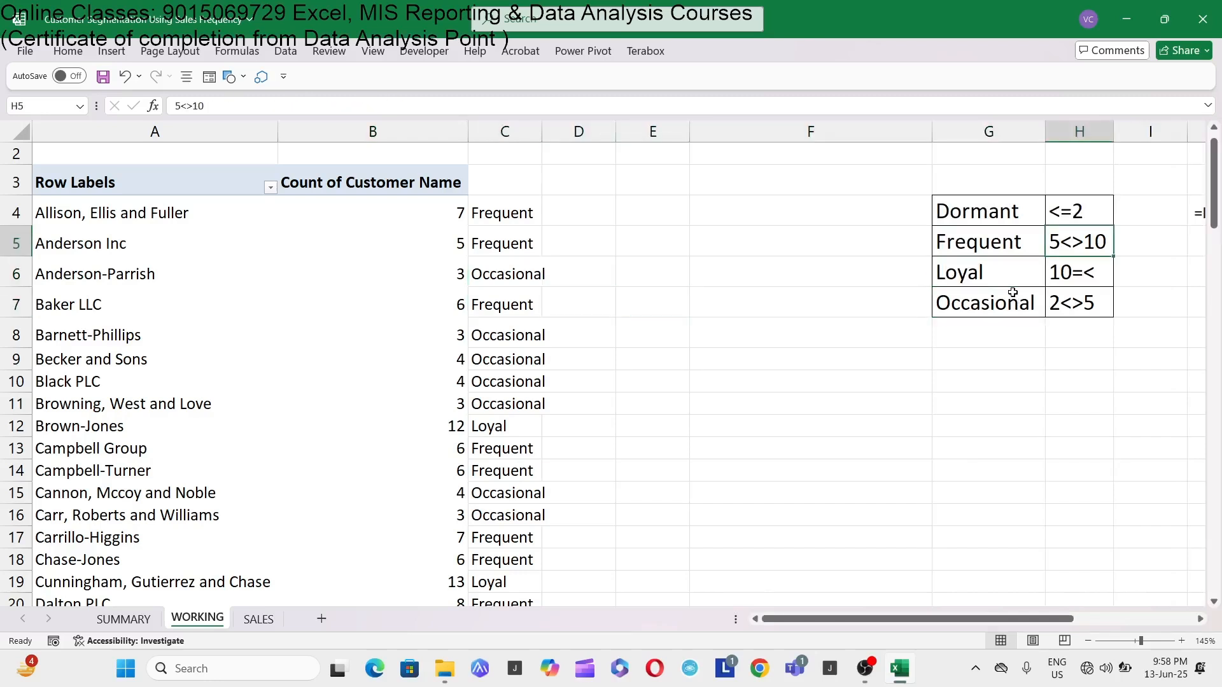
pyautogui.write('€')
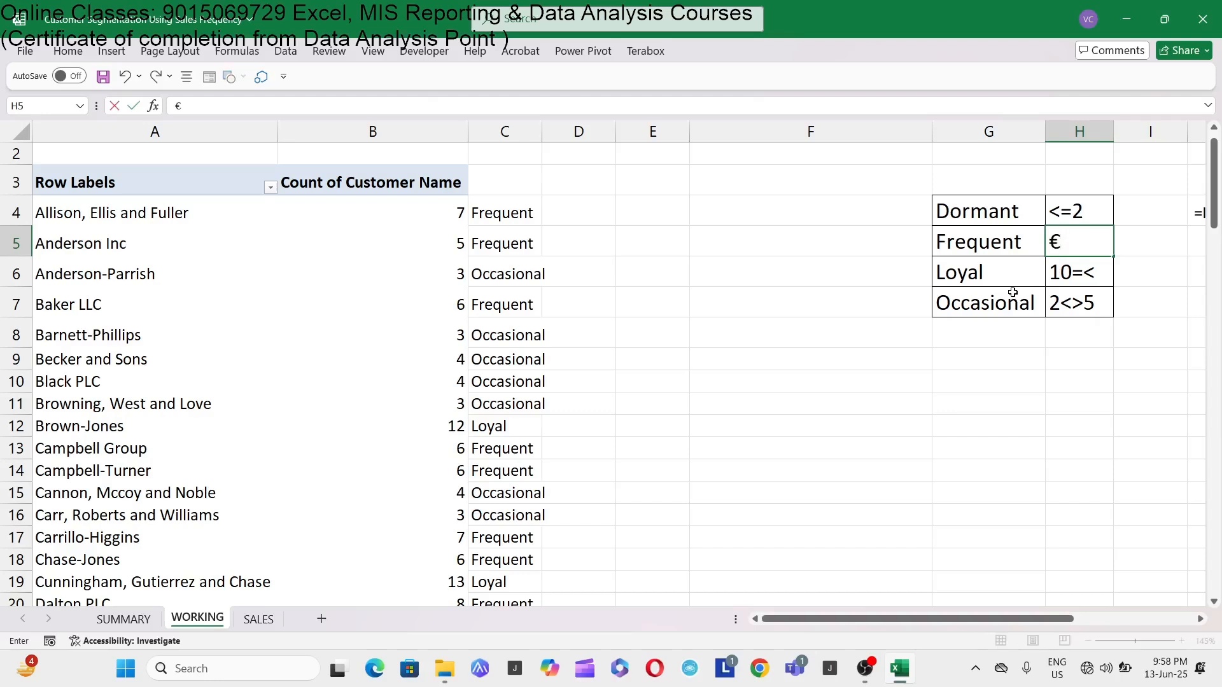
pyautogui.press('Escape')
# Enter the header Segmenty in cell C3 above the segment labels.
pyautogui.press('Left')
pyautogui.press('Left')
pyautogui.press('Left')
pyautogui.press('Left')
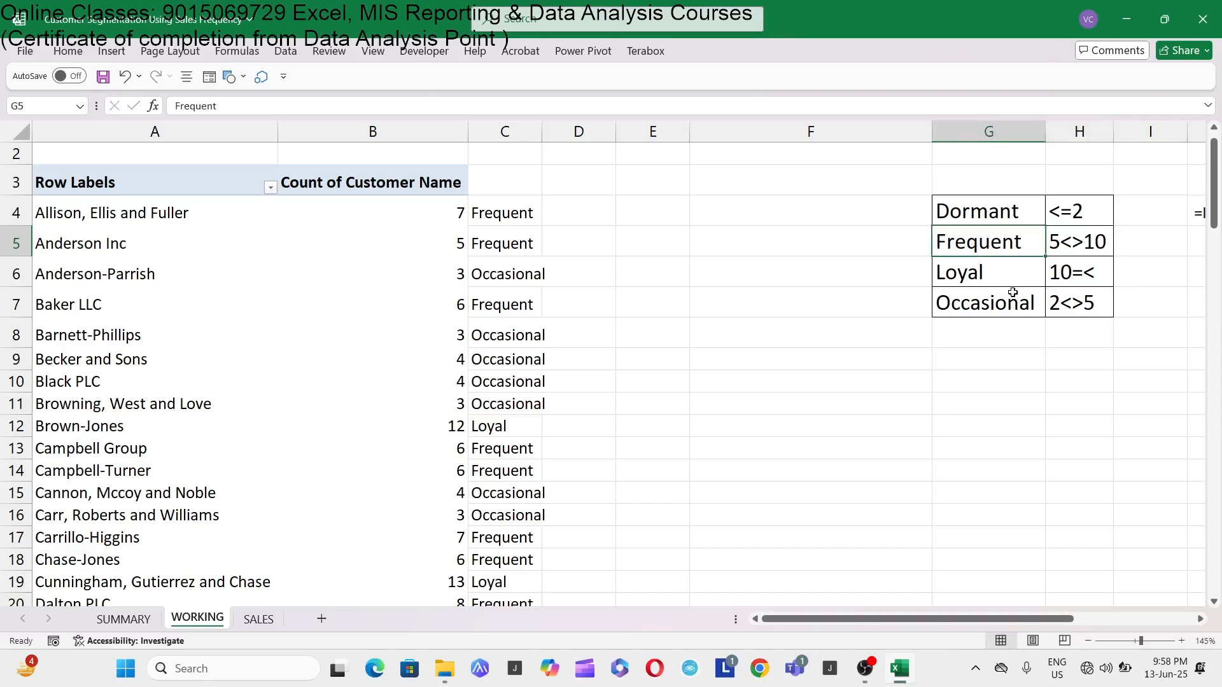
pyautogui.press('Up')
pyautogui.press('Up')
pyautogui.press('Left')
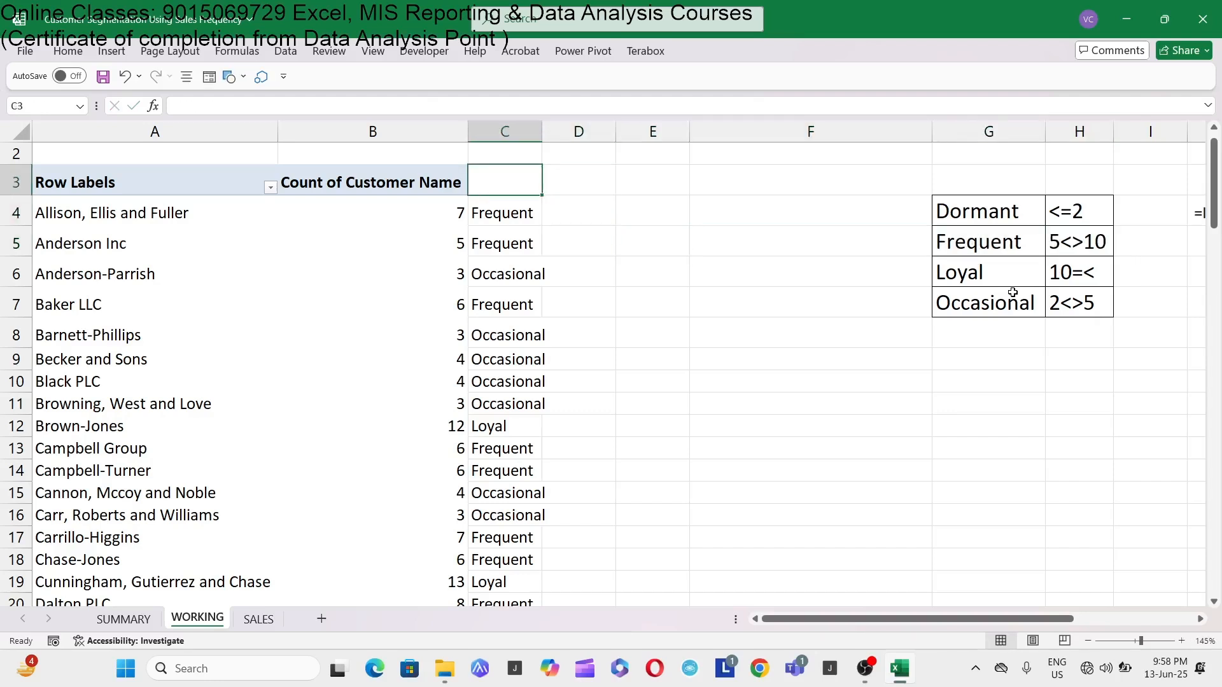
pyautogui.write('sEGMENTY')
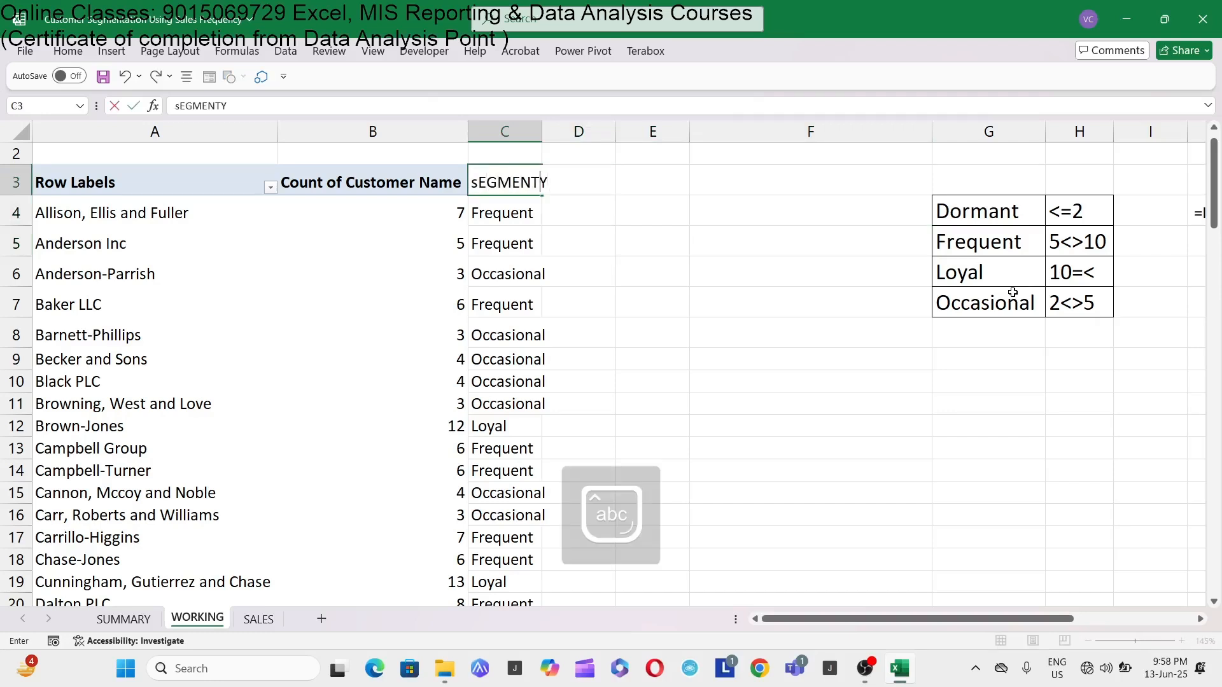
pyautogui.press('Return')
pyautogui.write('1')
pyautogui.press('Escape')
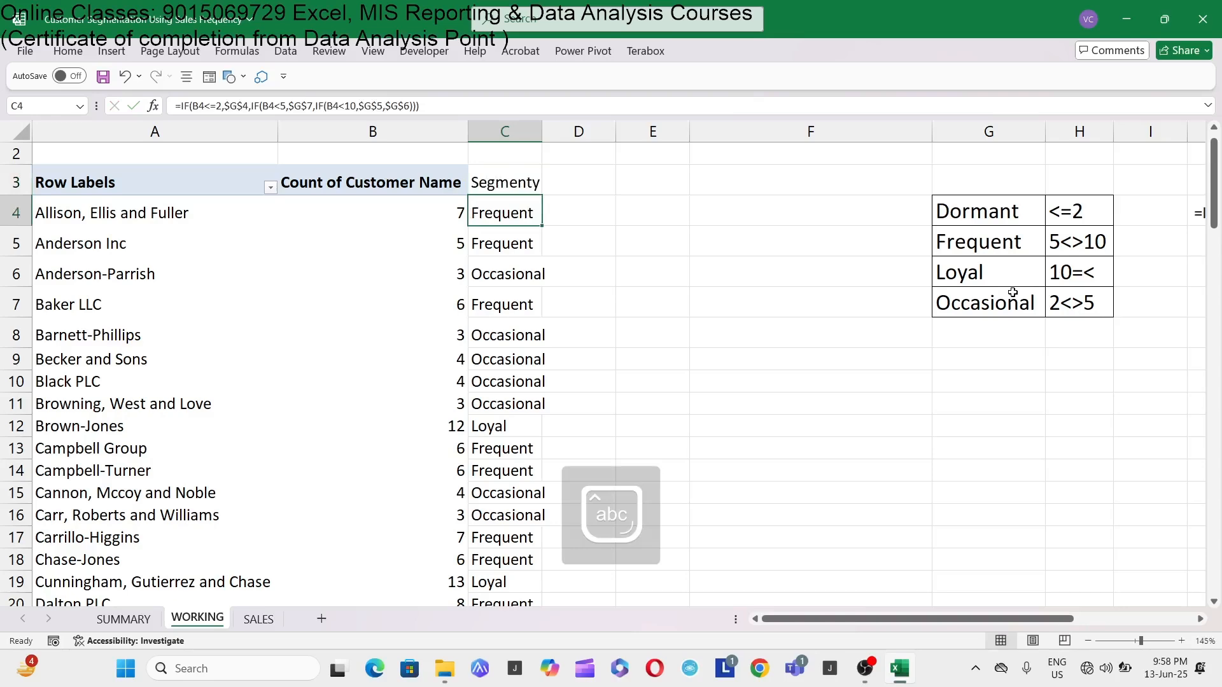
pyautogui.press('Up')
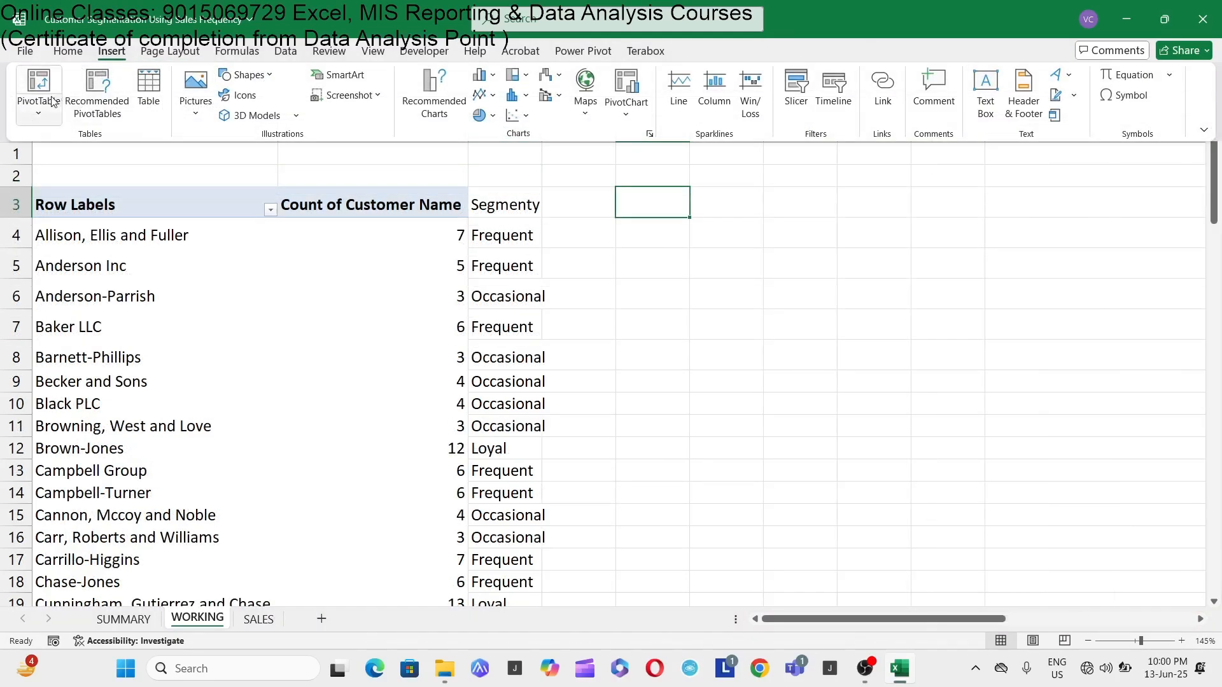
# Create a PivotTable from WORKING!$B$3:$C$101, placed on the existing worksheet at E3 with the data added to the Data Model.
pyautogui.click(53, 100)
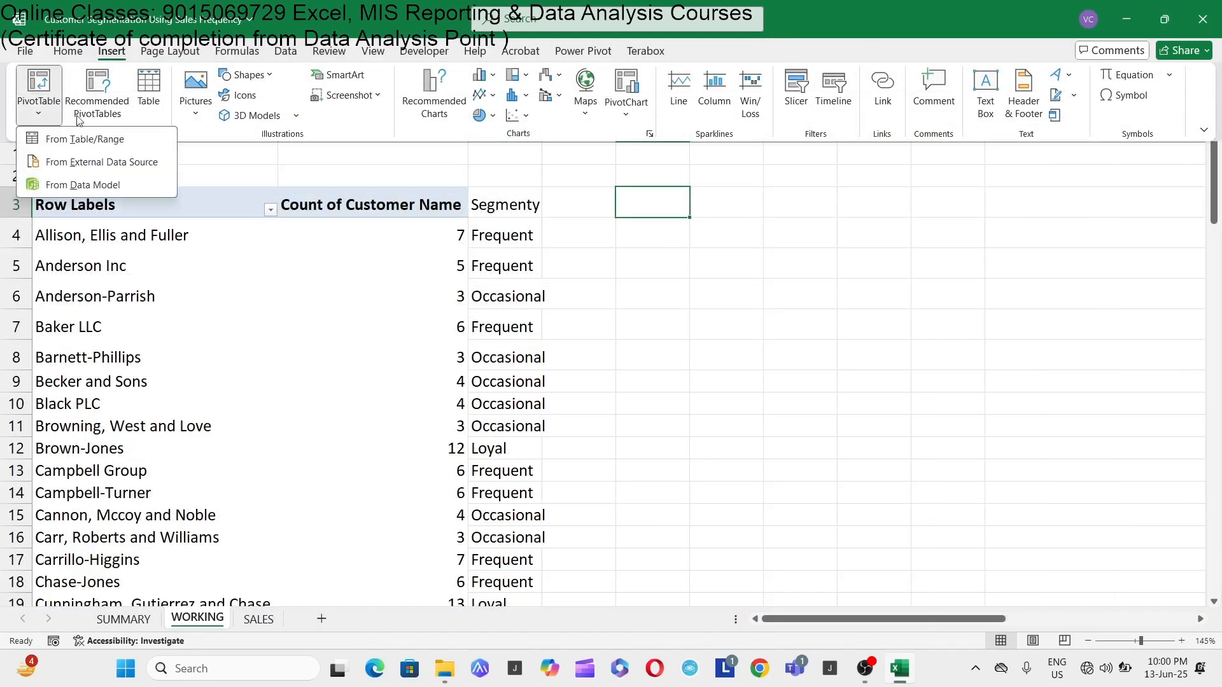
pyautogui.click(81, 140)
pyautogui.click(492, 205)
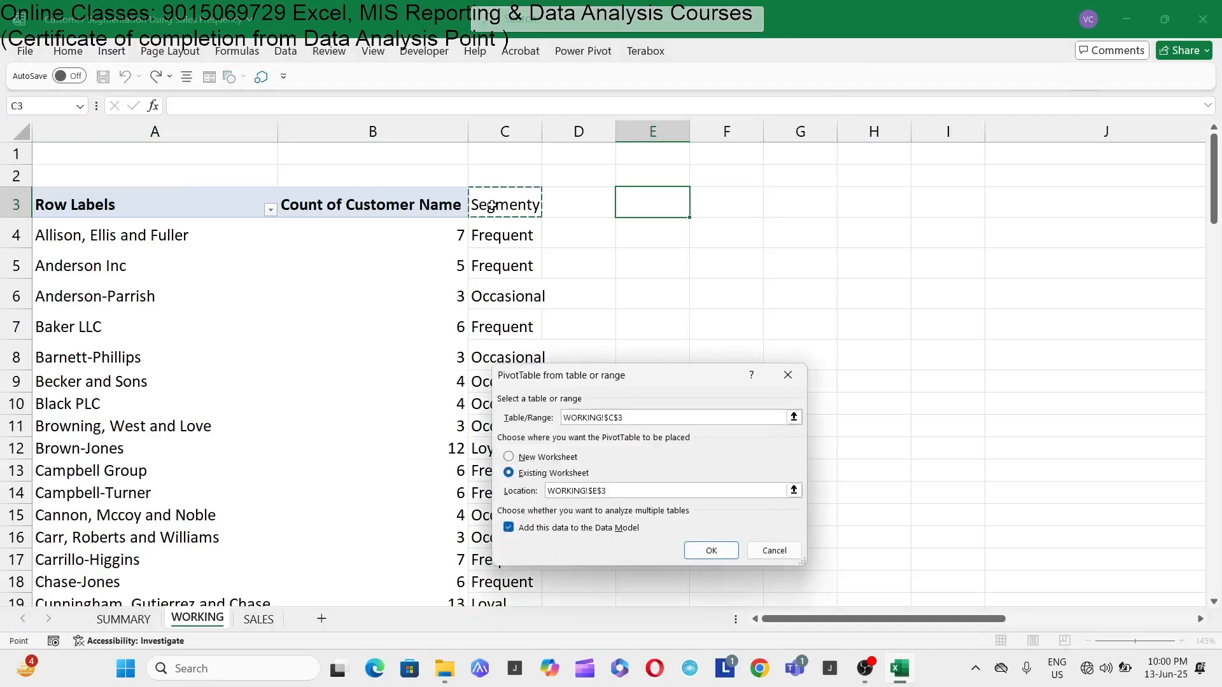
pyautogui.moveTo(492, 204); pyautogui.dragTo(443, 208)
pyautogui.hotkey('ctrl', 'shift', 'Down')
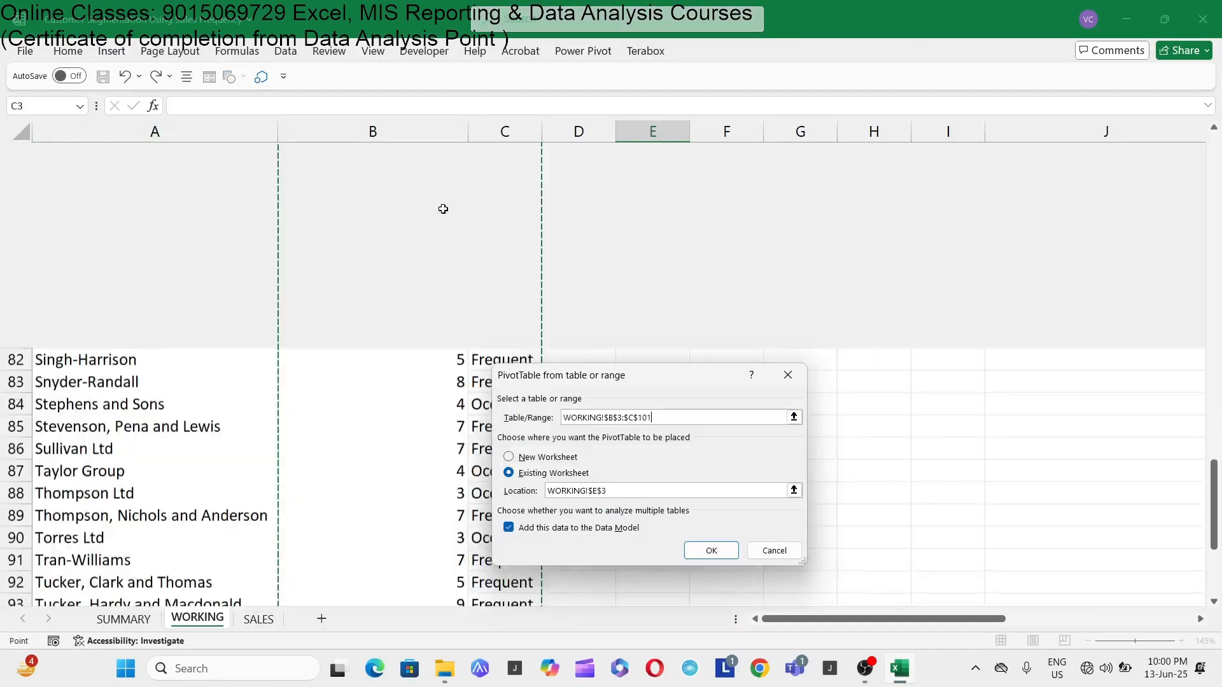
pyautogui.press('Return')
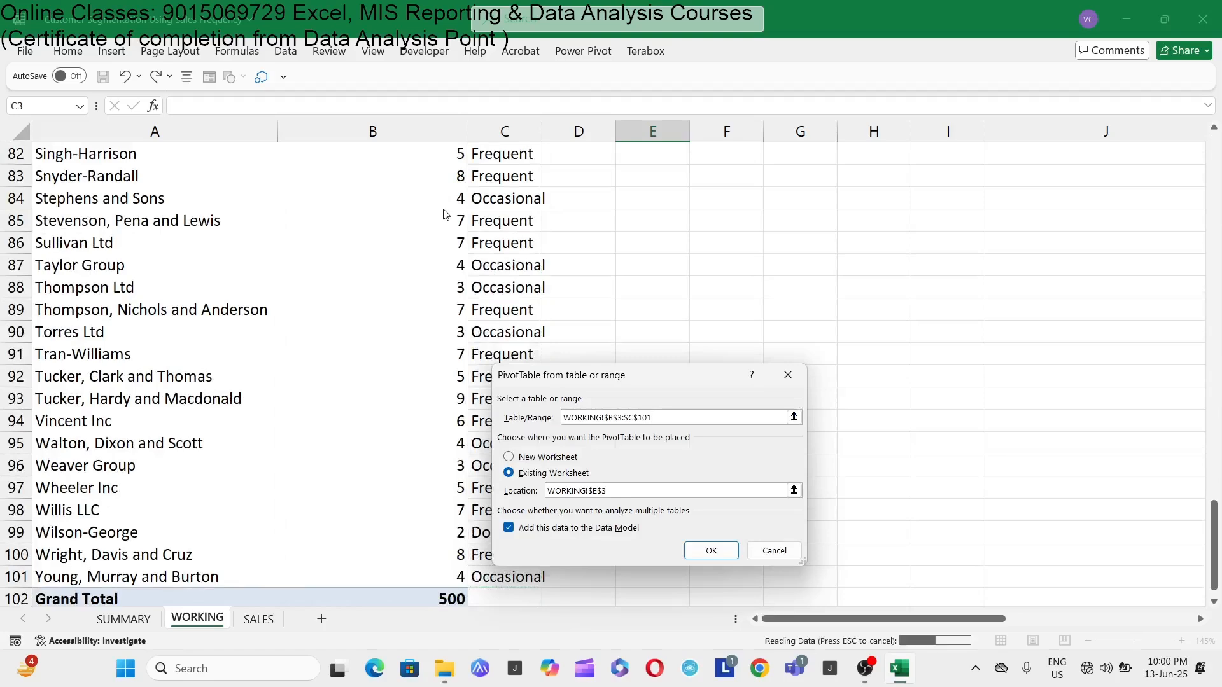
# Place Segmenty in the new PivotTable's rows and sum Count of Customer Name in its values.
pyautogui.click(728, 204)
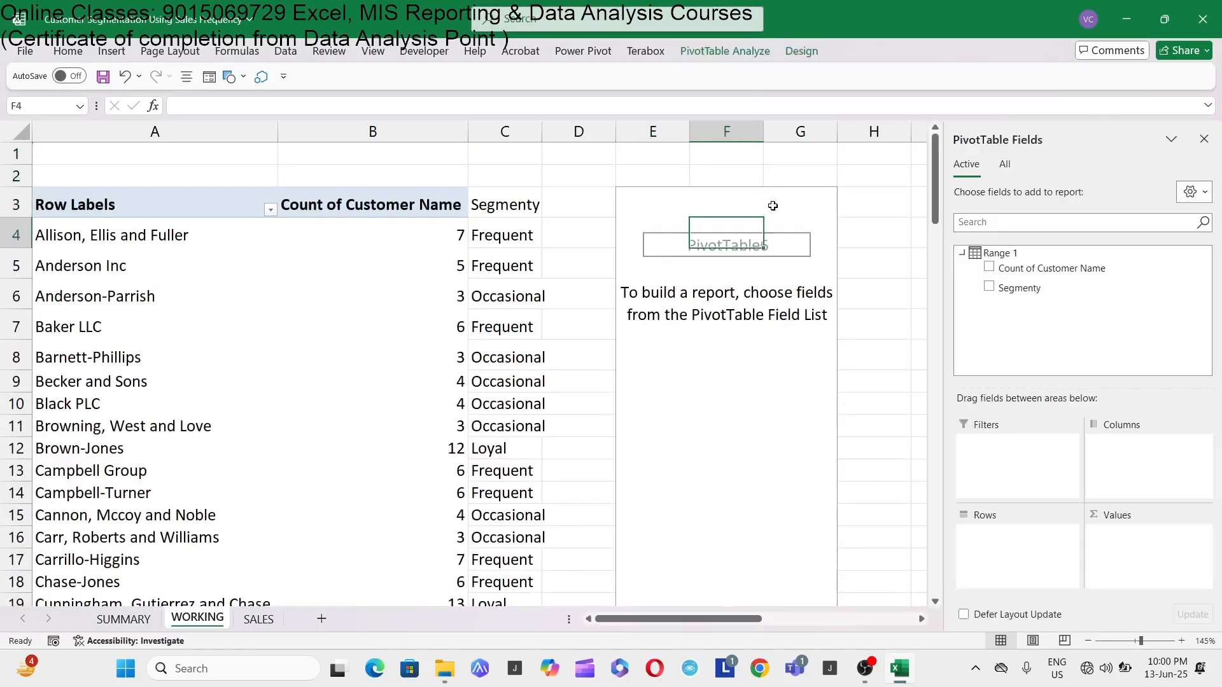
pyautogui.moveTo(1017, 288); pyautogui.dragTo(1021, 563)
pyautogui.moveTo(1020, 269); pyautogui.dragTo(1169, 566)
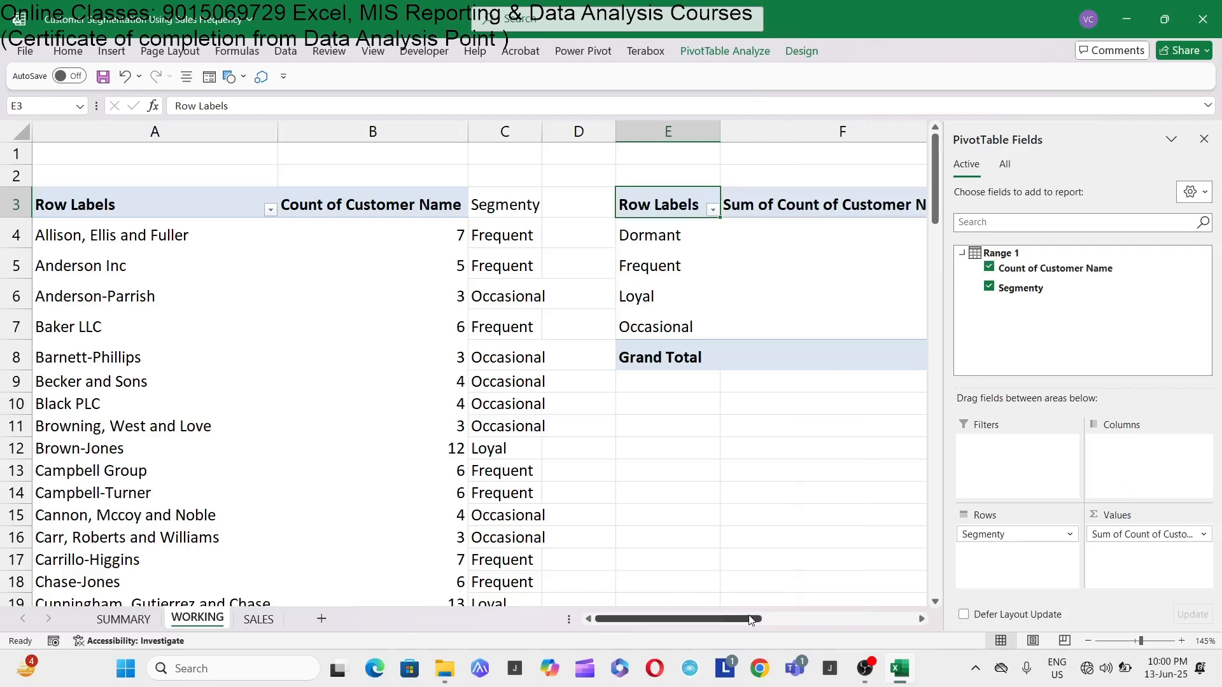
# Check the segment PivotTable's grand total against the number of Customer ID records on the SALES sheet.
pyautogui.moveTo(751, 621); pyautogui.dragTo(739, 379)
pyautogui.click(688, 364)
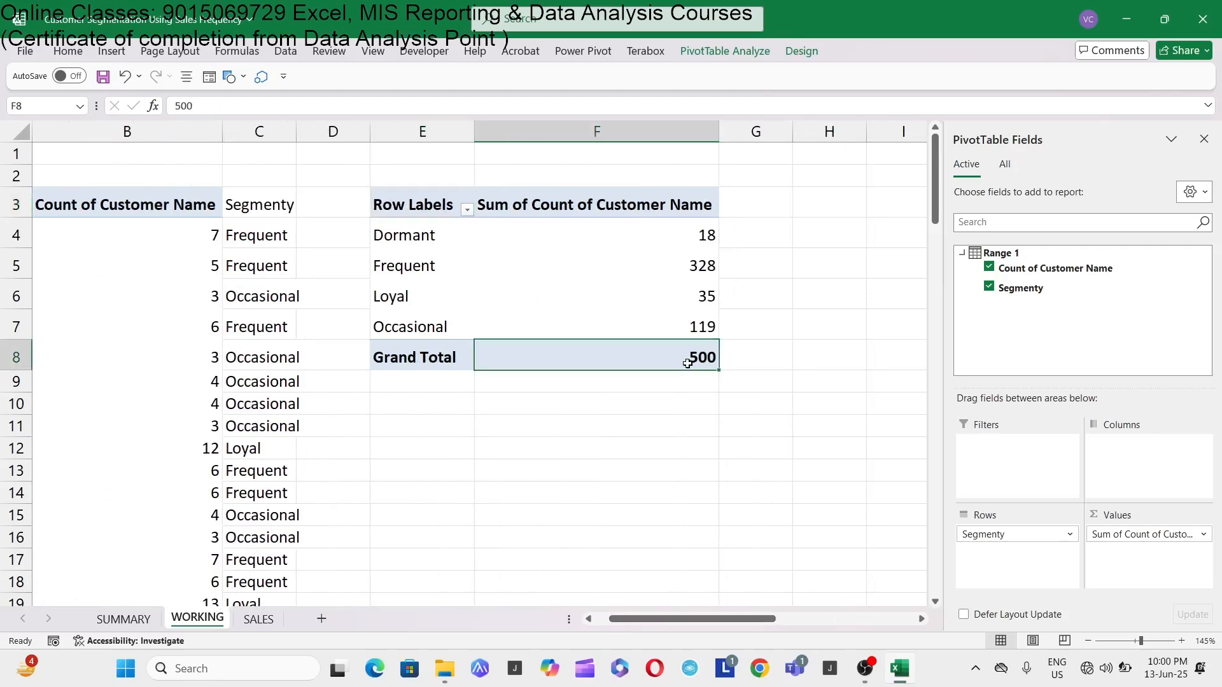
pyautogui.click(258, 620)
pyautogui.click(188, 505)
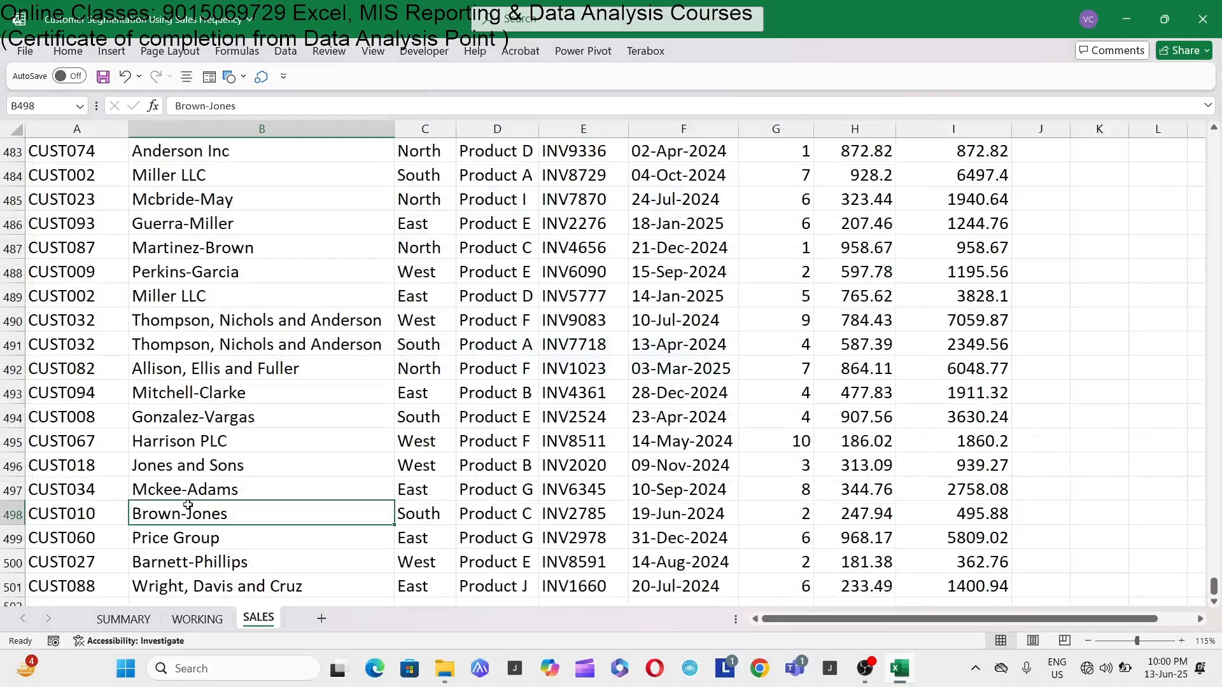
pyautogui.hotkey('ctrl', 'Up')
pyautogui.press('Left')
pyautogui.press('Down')
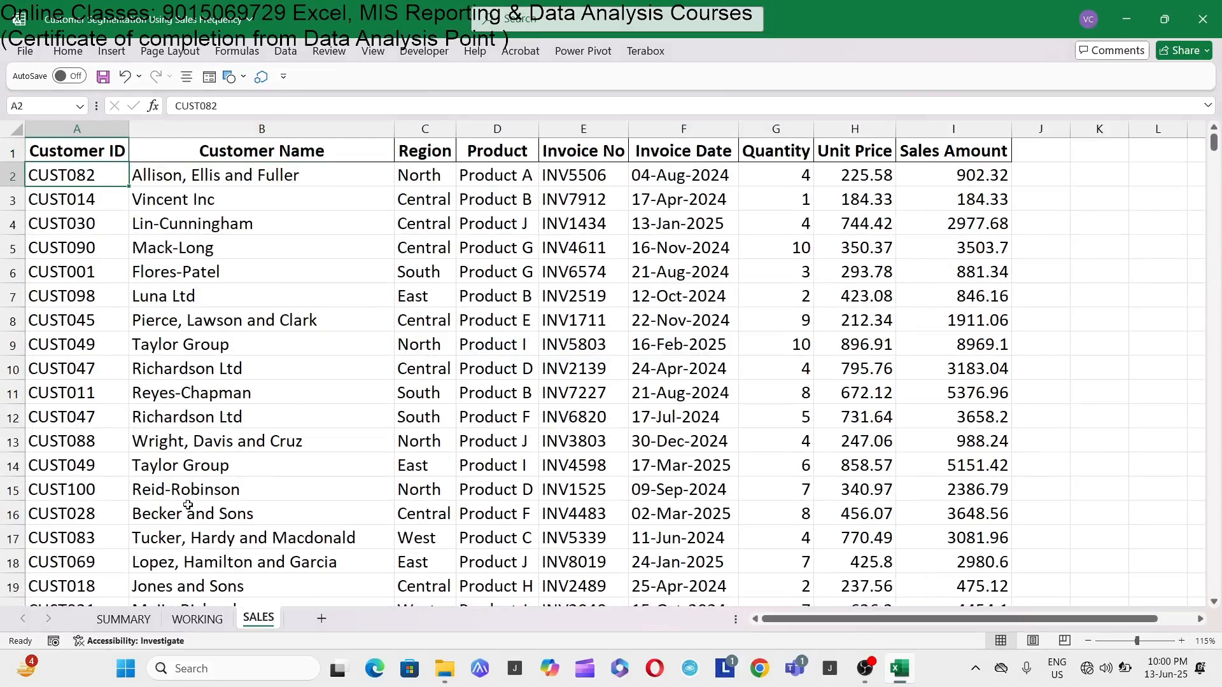
pyautogui.hotkey('ctrl', 'shift', 'Down')
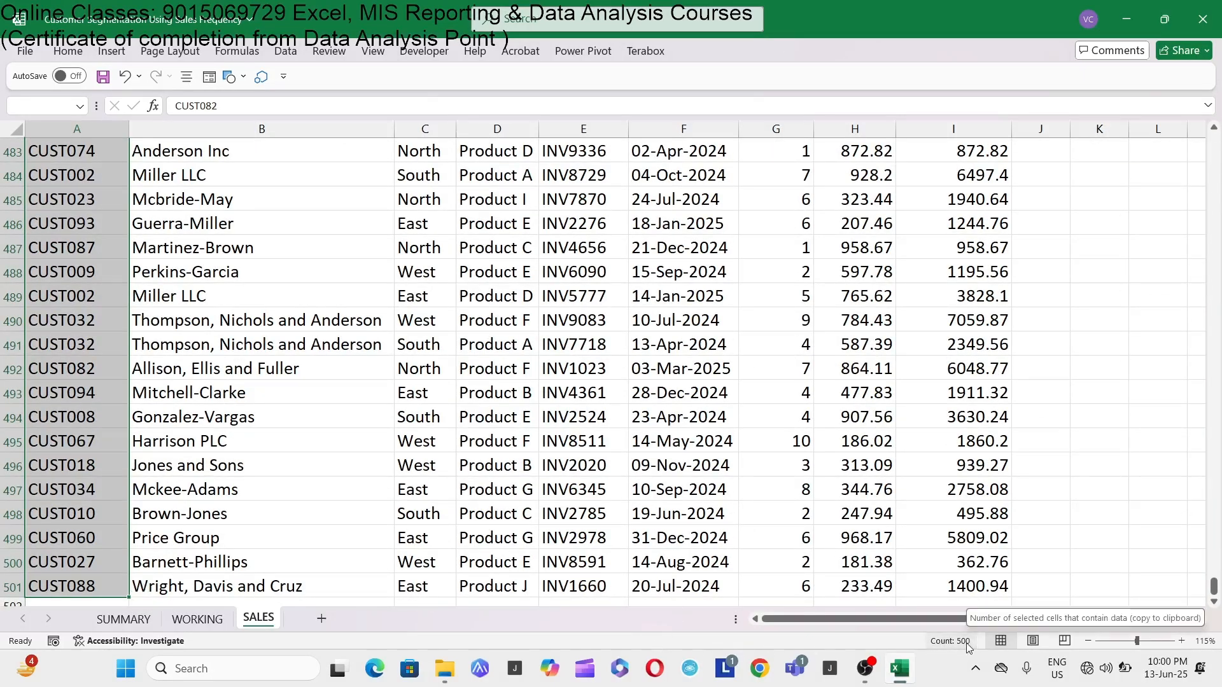
# Copy the segment names and totals from E4:F7 on the WORKING sheet and paste them as values at B3 on SUMMARY.
pyautogui.click(197, 619)
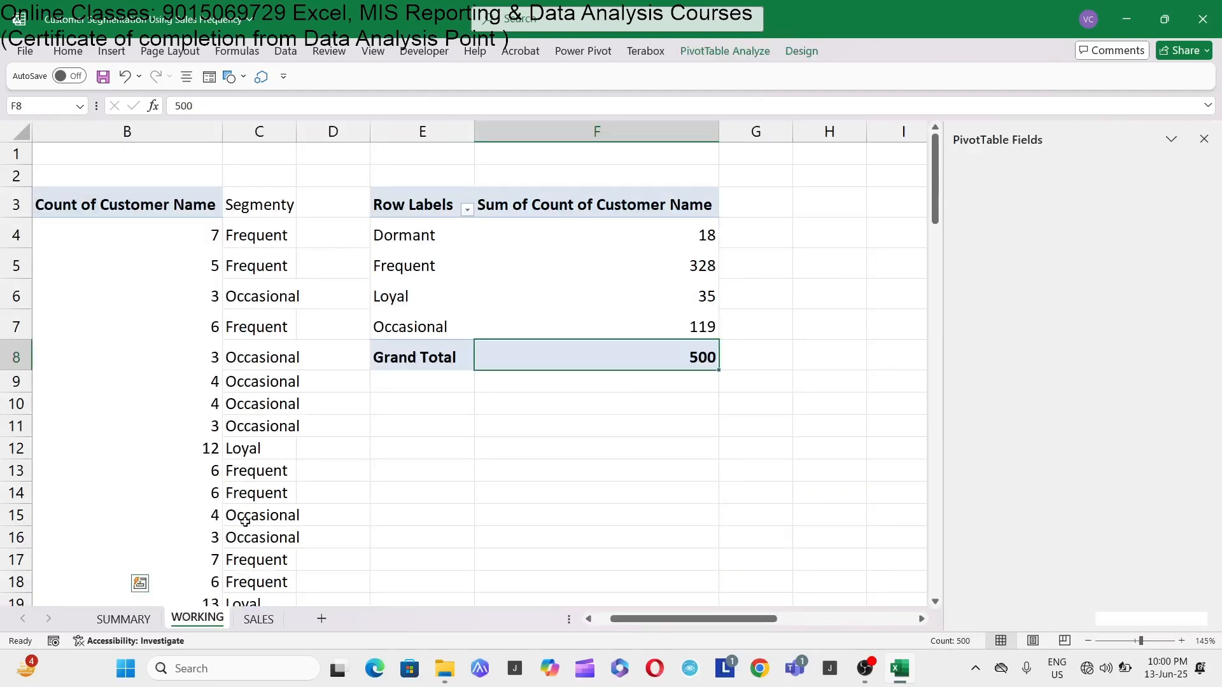
pyautogui.click(443, 207)
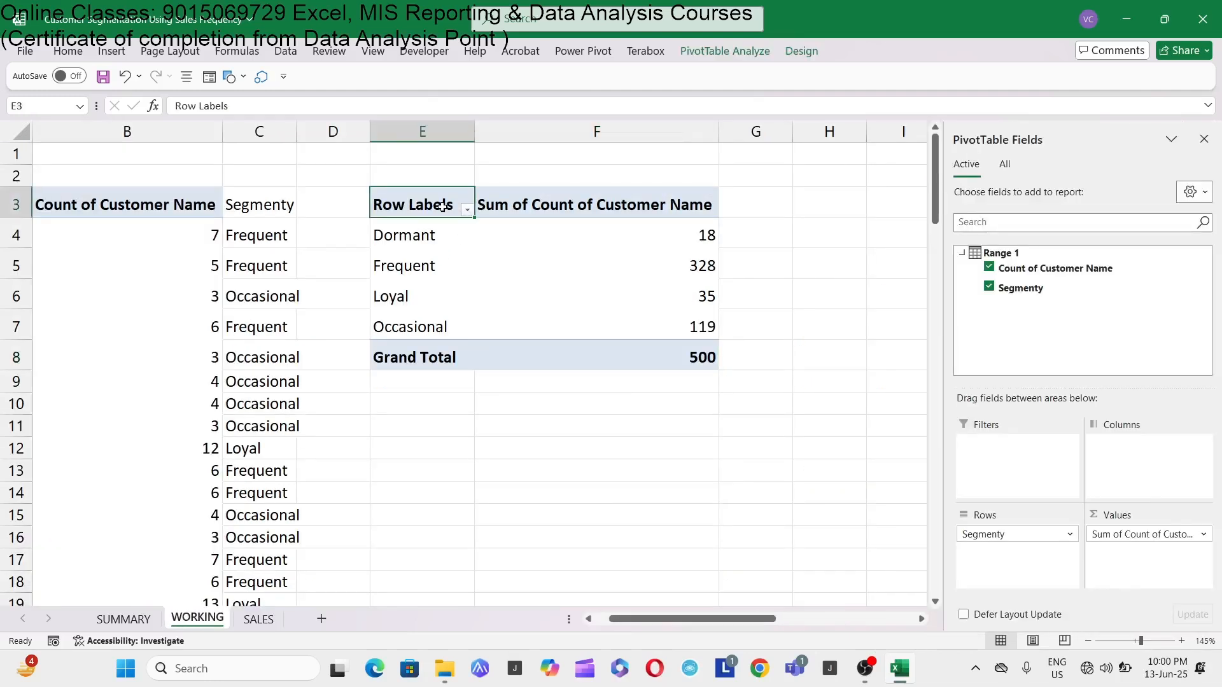
pyautogui.moveTo(431, 235); pyautogui.dragTo(639, 325)
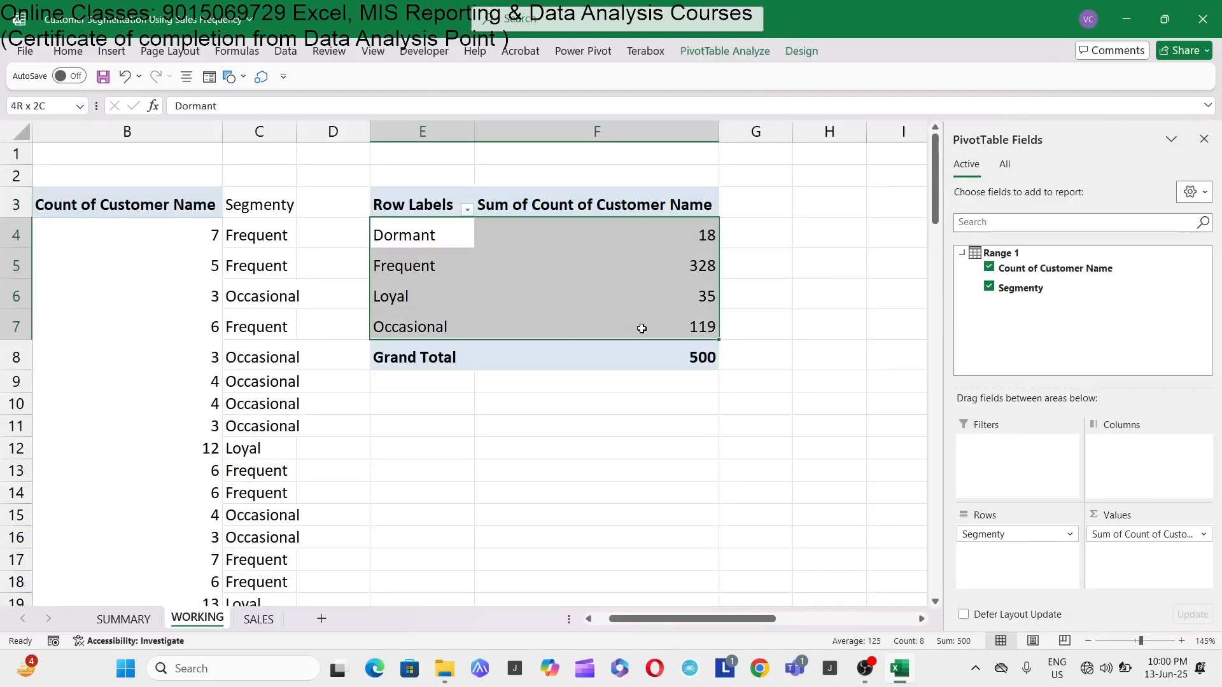
pyautogui.hotkey('ctrl', 'c')
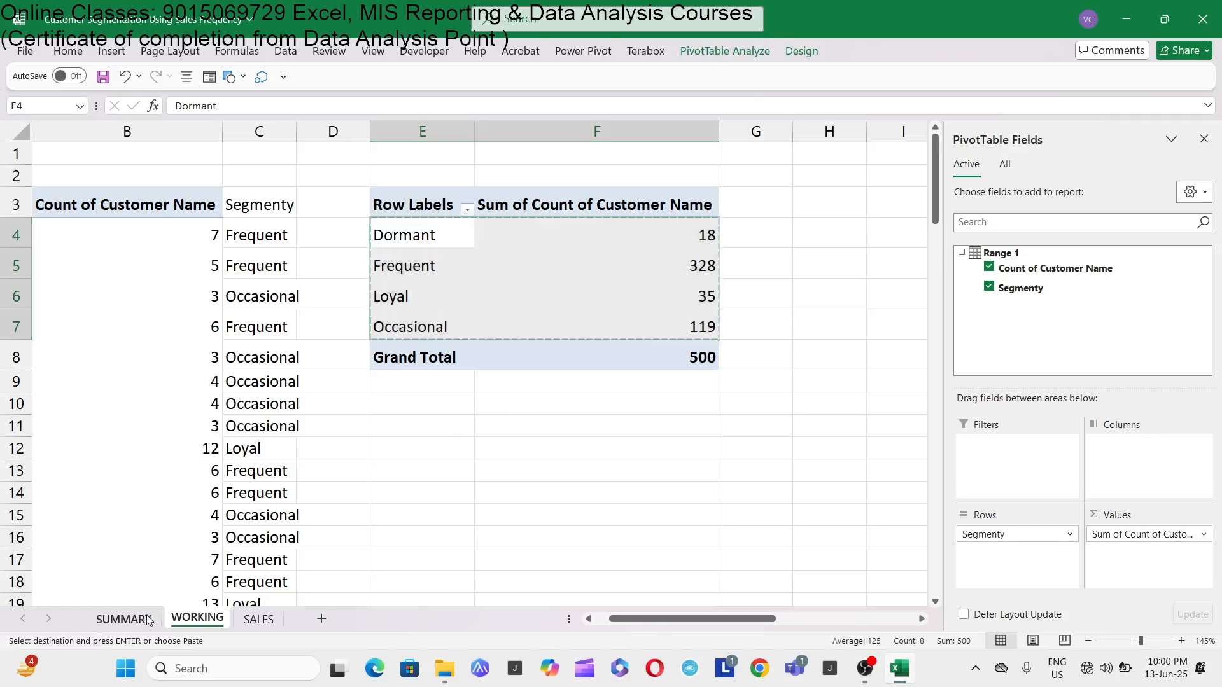
pyautogui.click(123, 618)
pyautogui.click(191, 199)
pyautogui.click(196, 221)
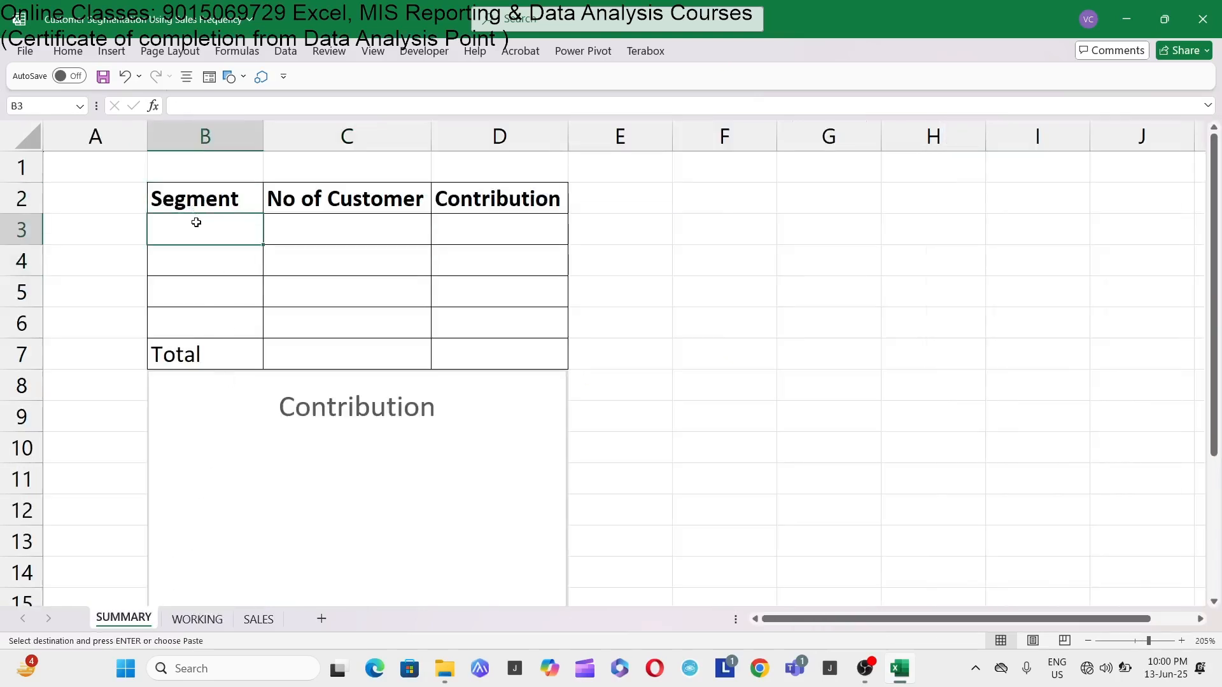
pyautogui.hotkey('ctrl', 'alt', 'v')
pyautogui.press('v')
pyautogui.press('Return')
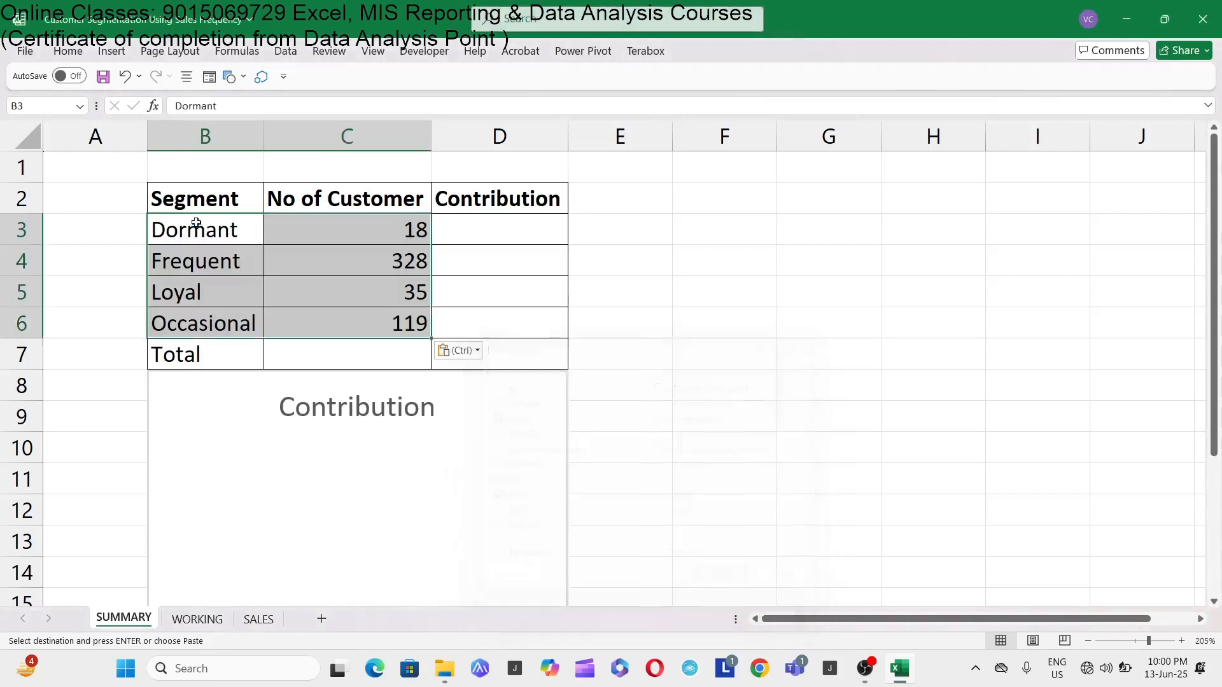
# Widen columns B, C and D of the summary table.
pyautogui.moveTo(263, 134); pyautogui.dragTo(304, 135)
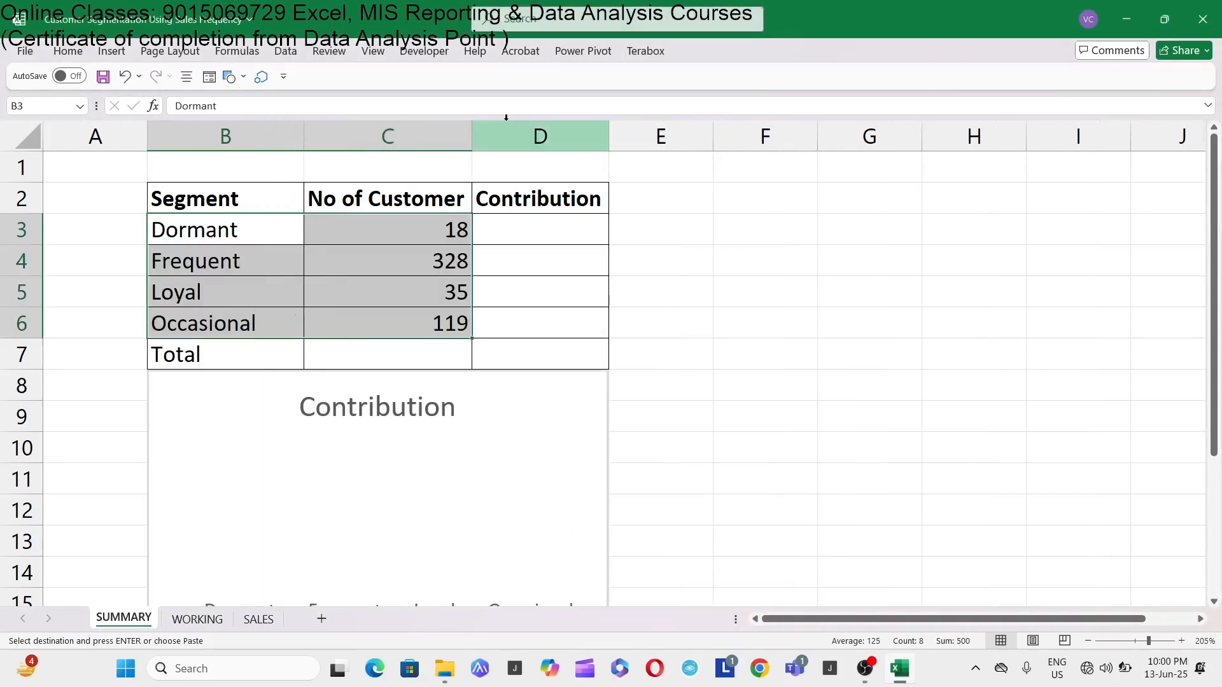
pyautogui.moveTo(471, 135); pyautogui.dragTo(497, 133)
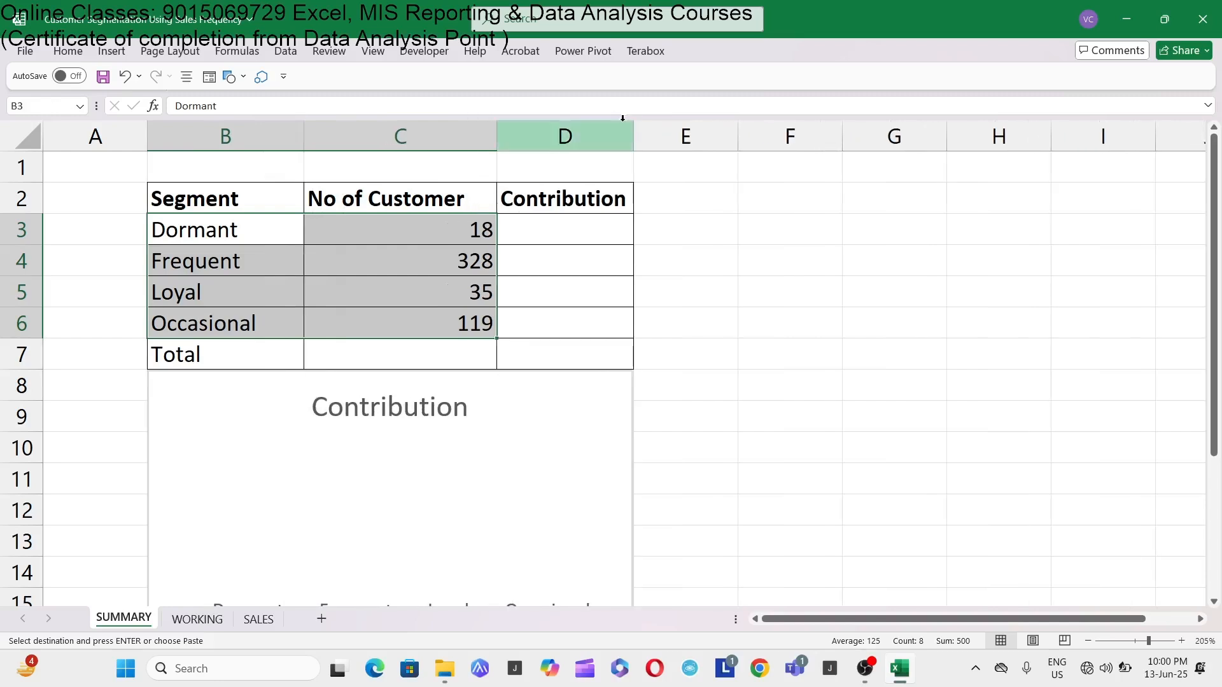
pyautogui.moveTo(633, 135); pyautogui.dragTo(653, 135)
# Review the Segment, No of Customer and Contribution columns of the summary table.
pyautogui.click(223, 233)
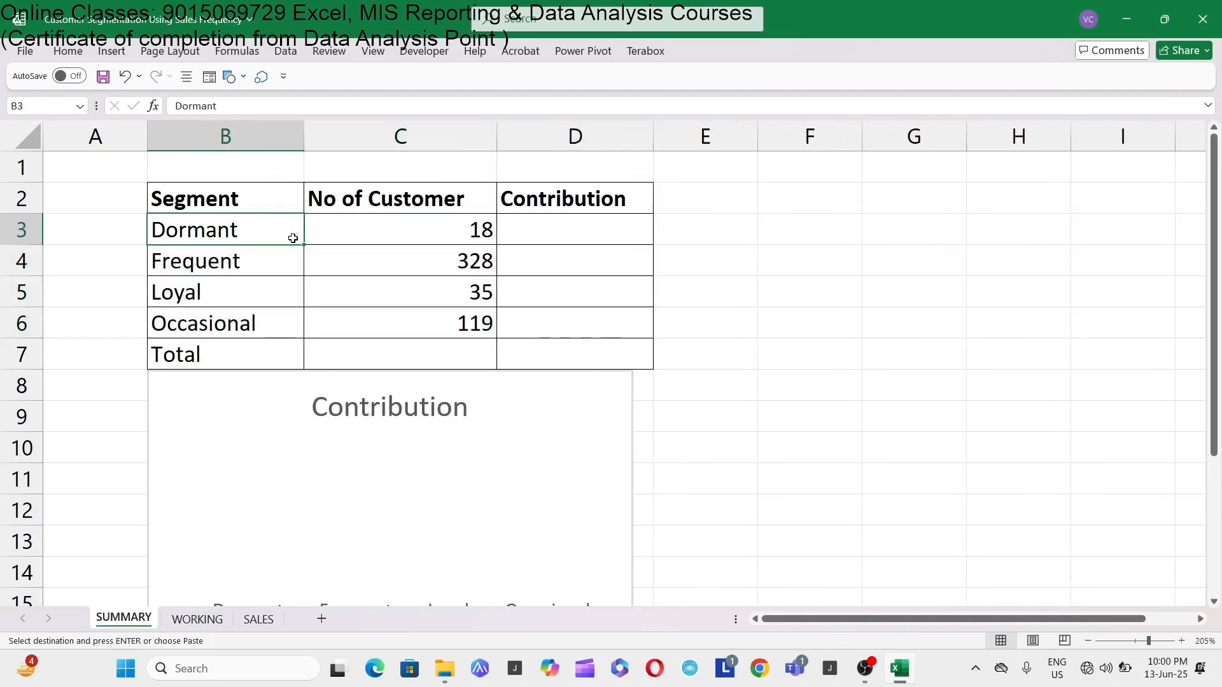
pyautogui.click(366, 205)
pyautogui.click(390, 276)
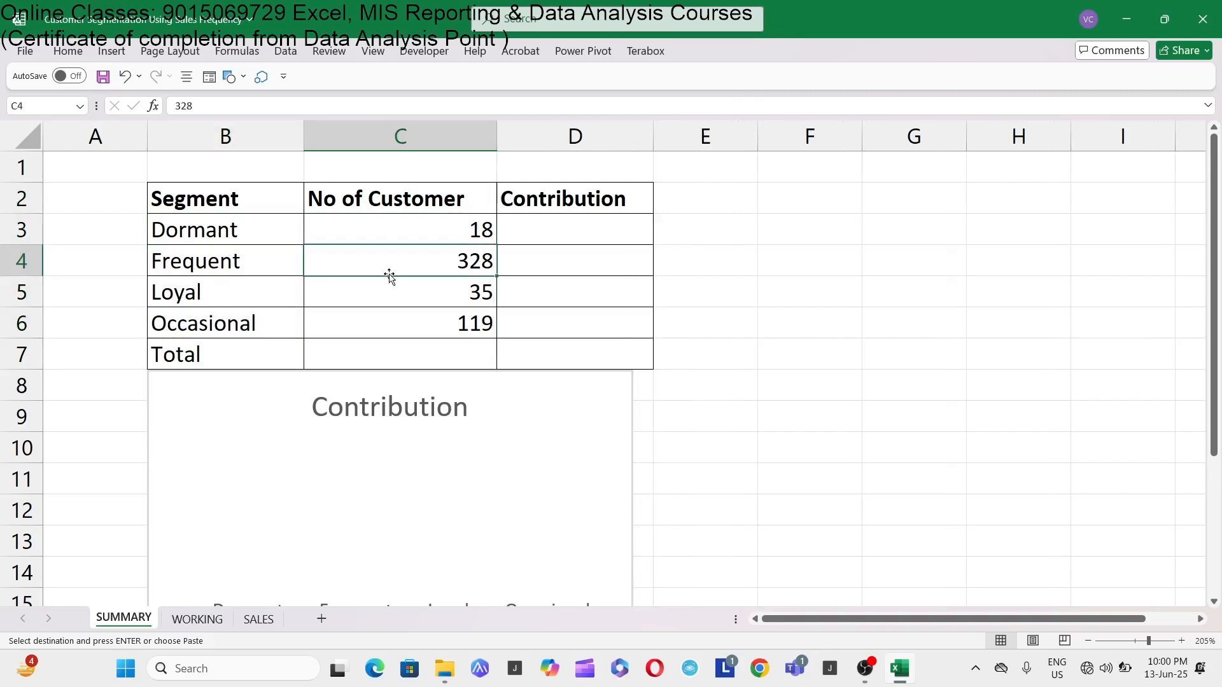
pyautogui.click(395, 199)
pyautogui.click(427, 273)
pyautogui.click(541, 205)
pyautogui.click(567, 255)
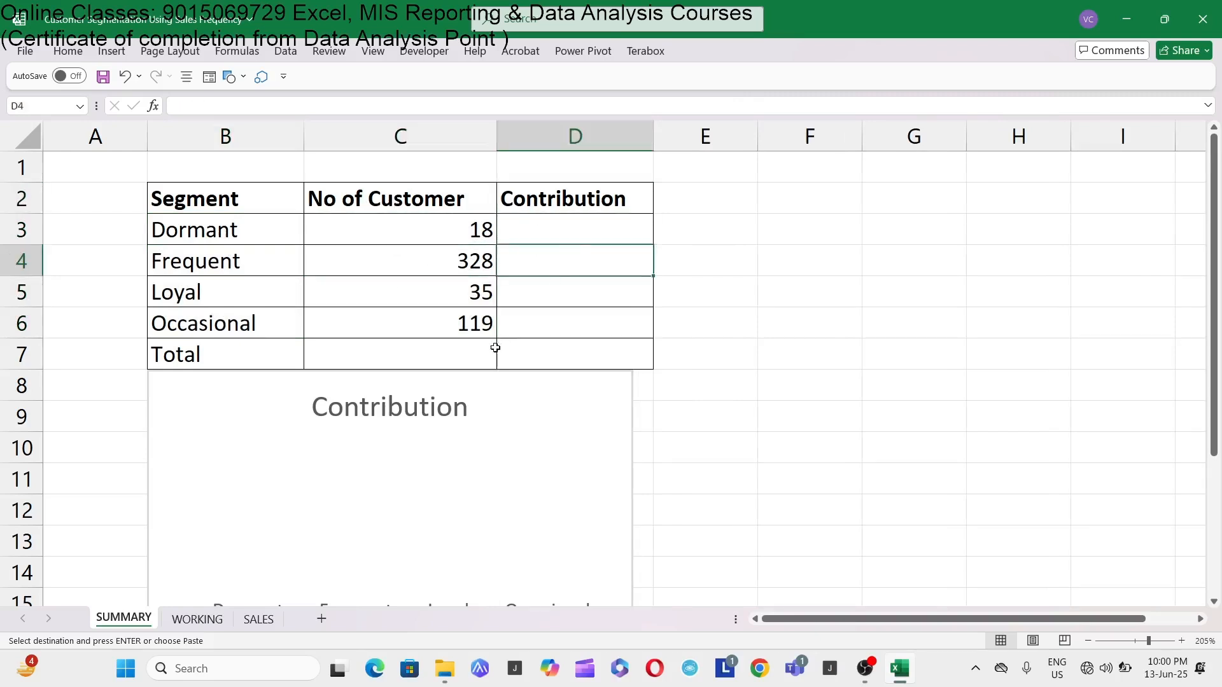
# Total the No of Customer column in C7 with =SUM(C3:C6).
pyautogui.click(459, 358)
pyautogui.hotkey('alt', '=')
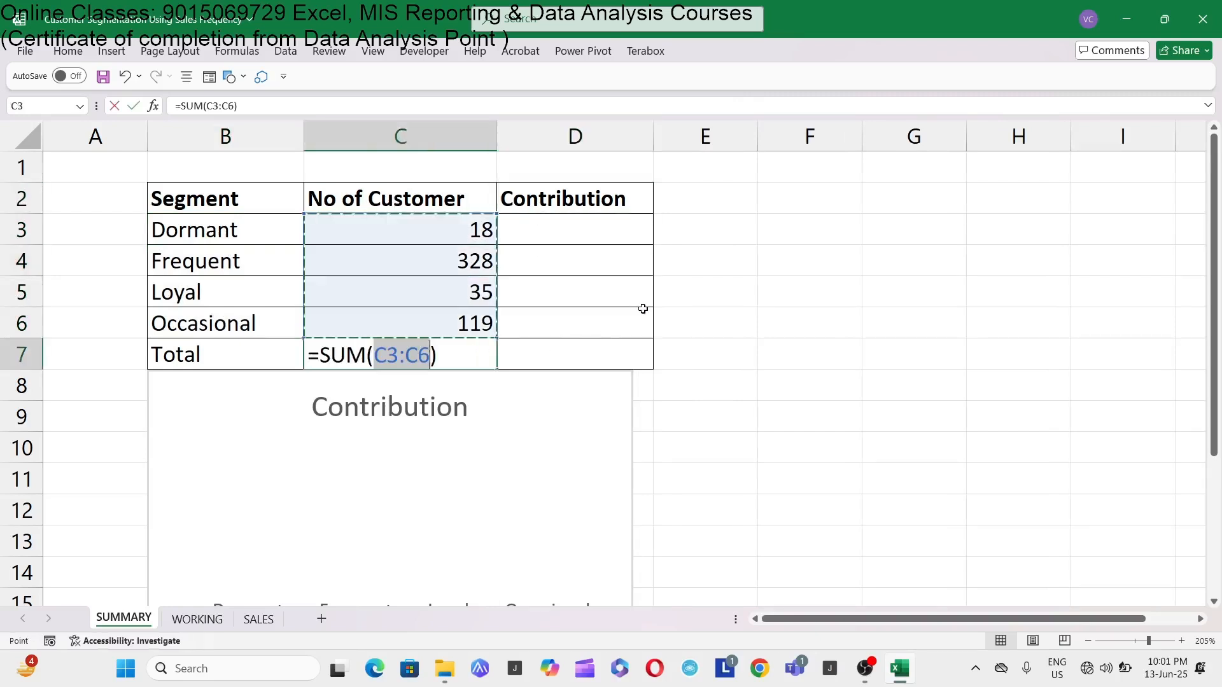
pyautogui.press('Return')
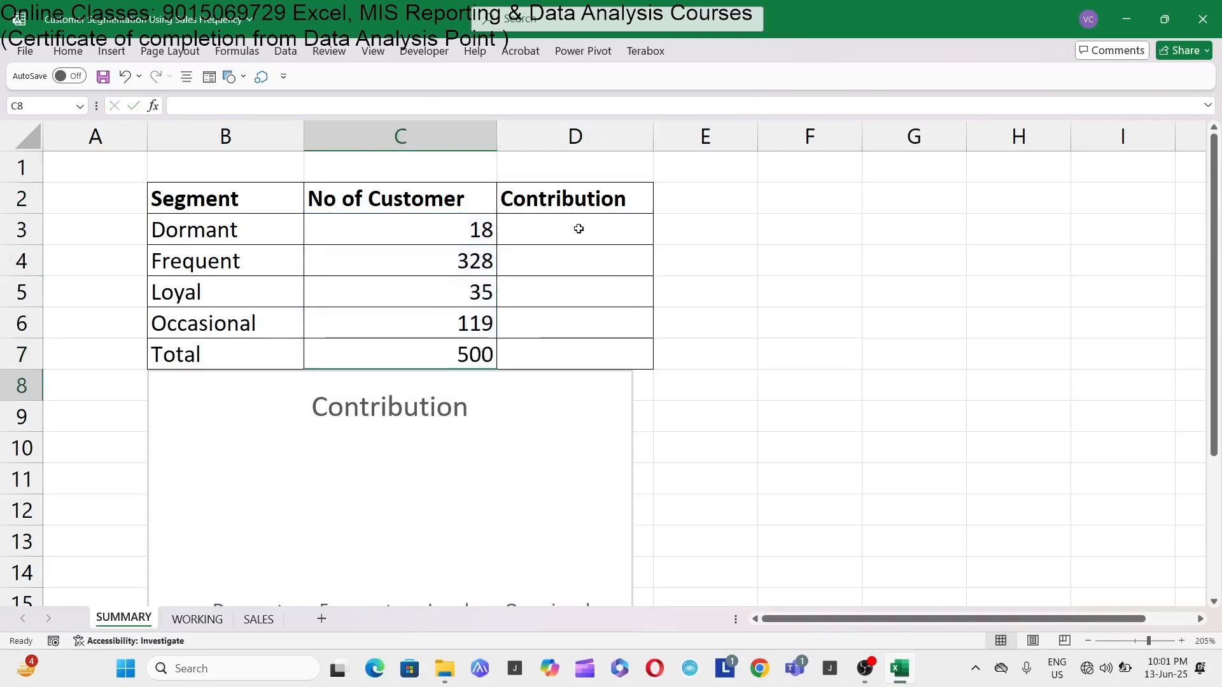
# Calculate the Dormant segment's contribution in D3 with +C3/$C$7.
pyautogui.click(579, 228)
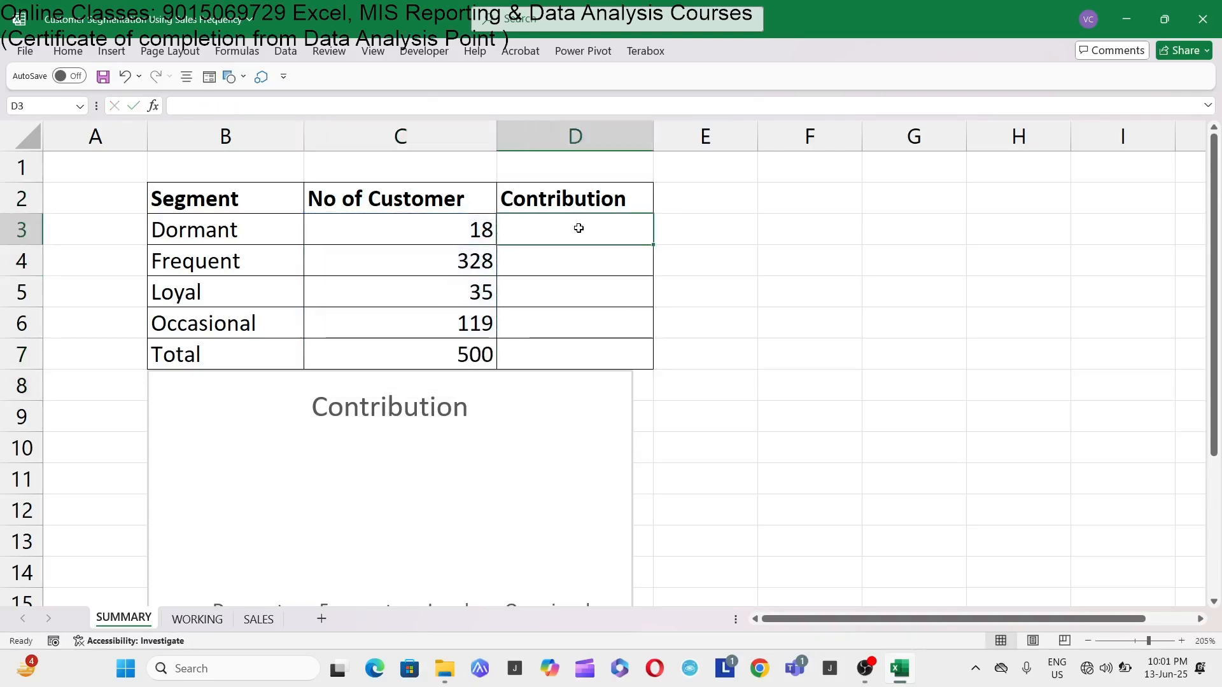
pyautogui.write('+')
pyautogui.press('Left')
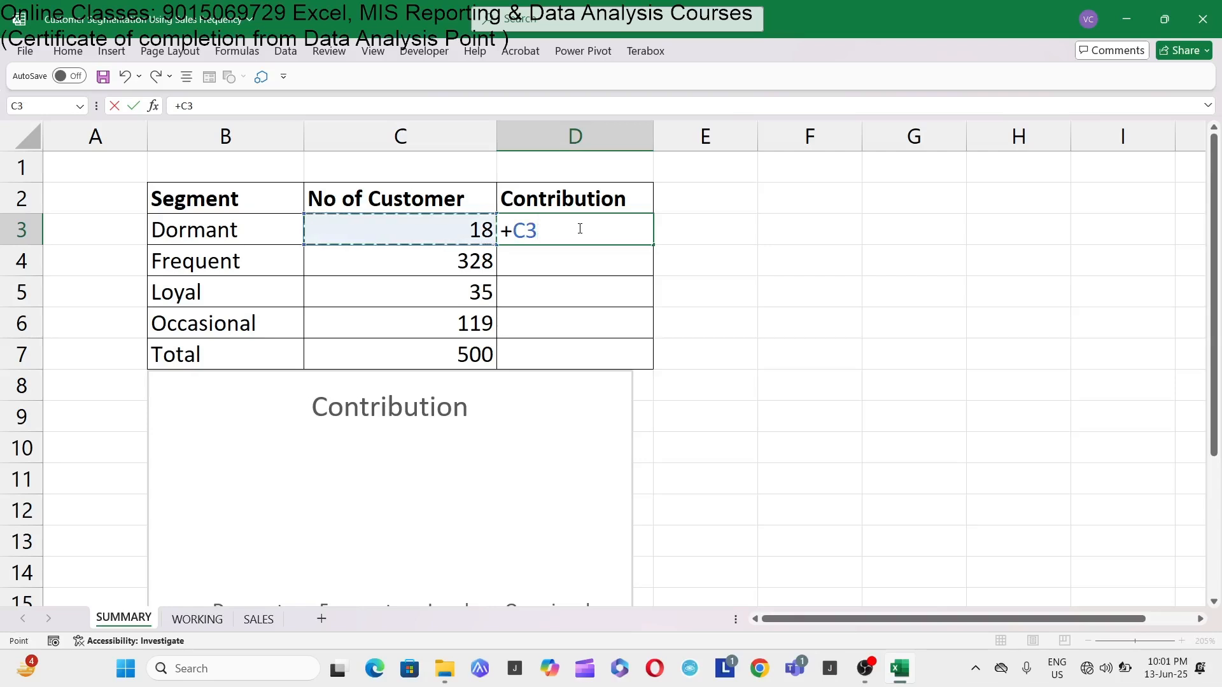
pyautogui.write('/')
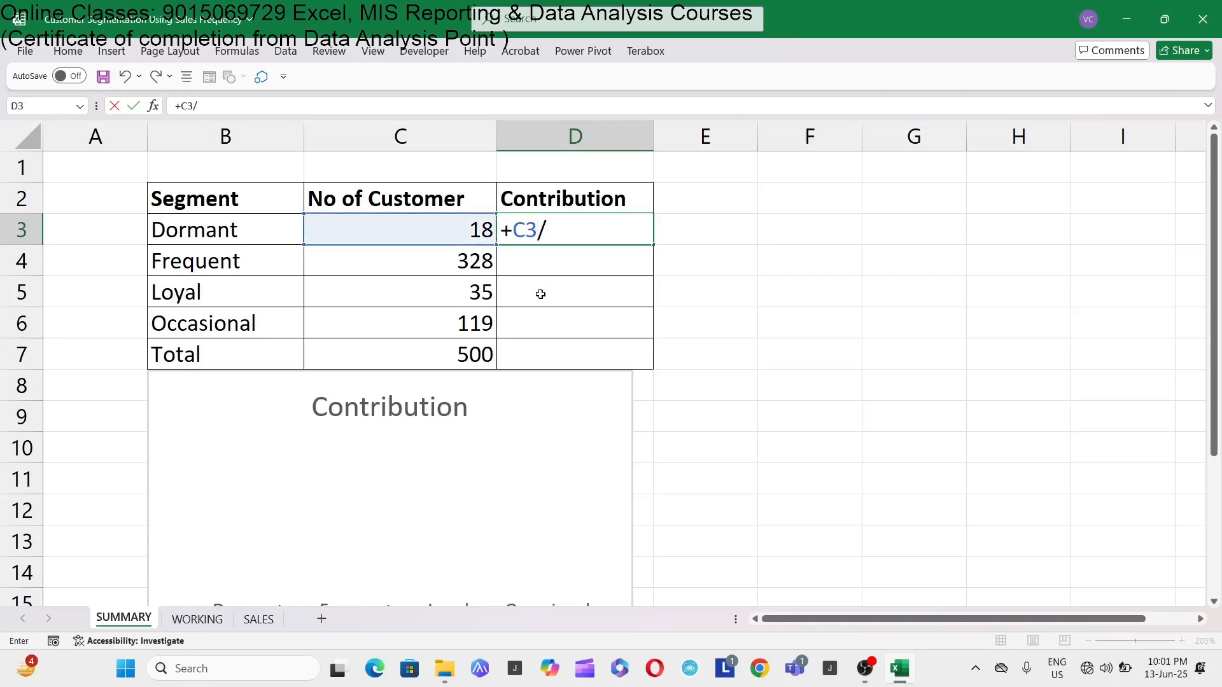
pyautogui.click(489, 347)
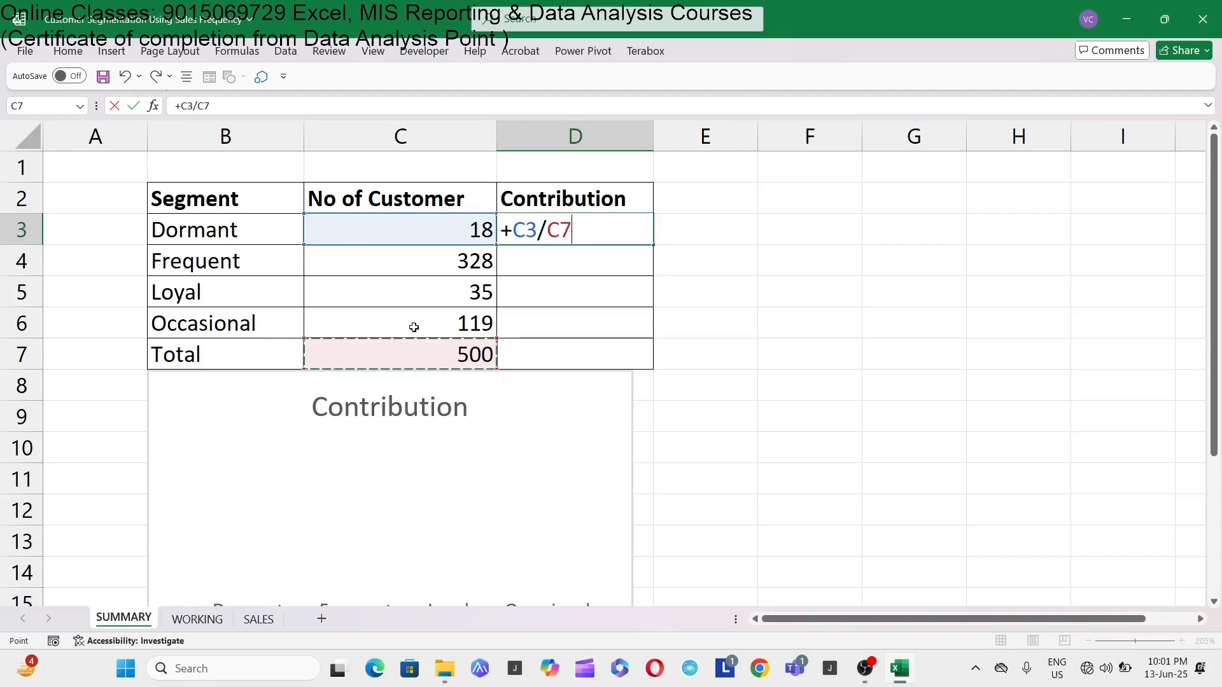
pyautogui.press('F4')
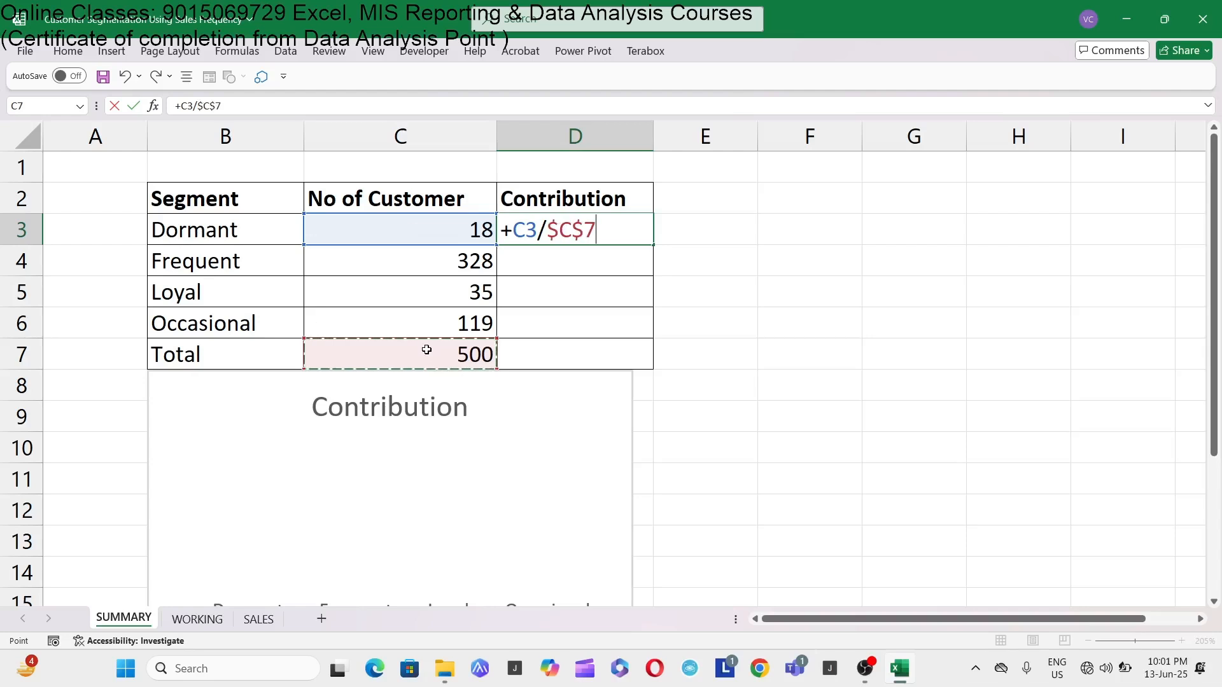
pyautogui.press('Return')
# Copy the contribution formula from D3 to D4:D6 for the Frequent, Loyal and Occasional segments.
pyautogui.press('Up')
pyautogui.hotkey('ctrl', 'c')
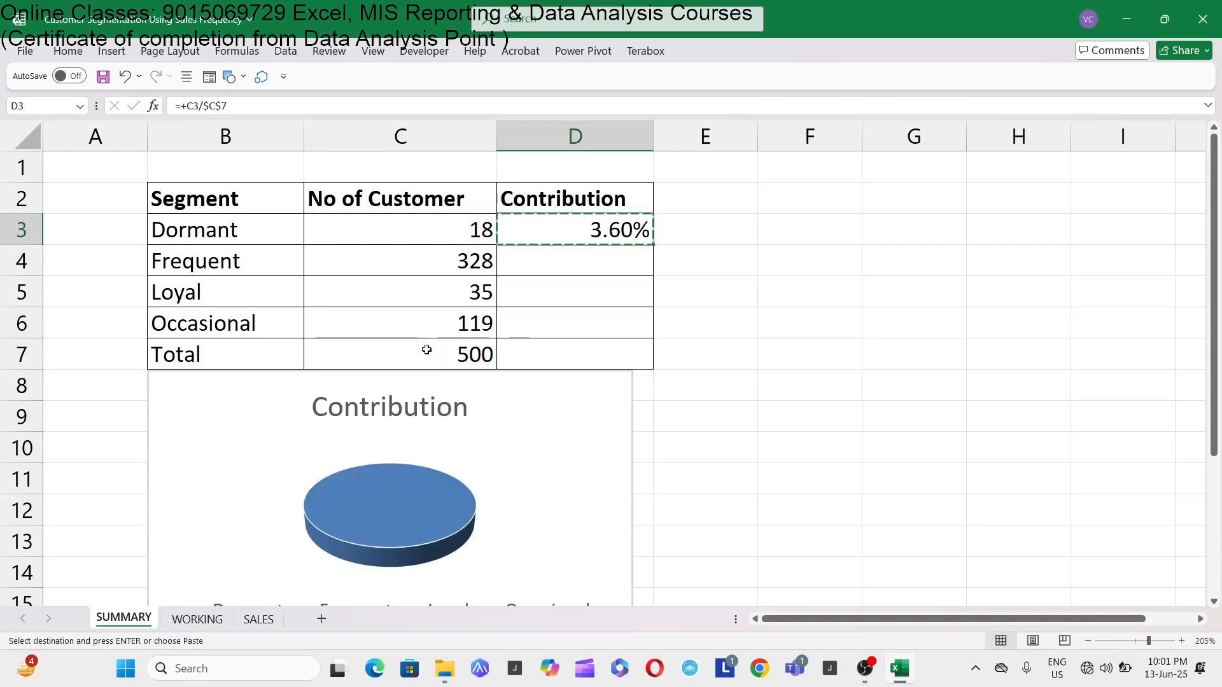
pyautogui.press('Down')
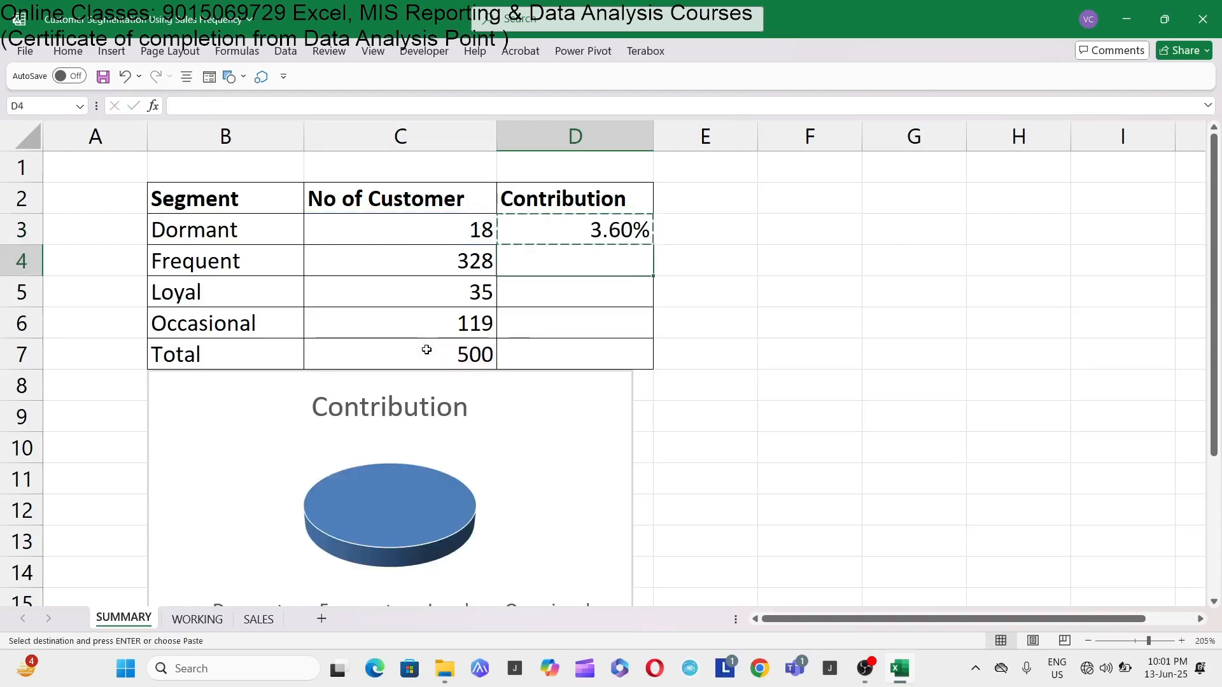
pyautogui.press('capslock')
pyautogui.hotkey('shift', 'Down')
pyautogui.hotkey('shift', 'Down')
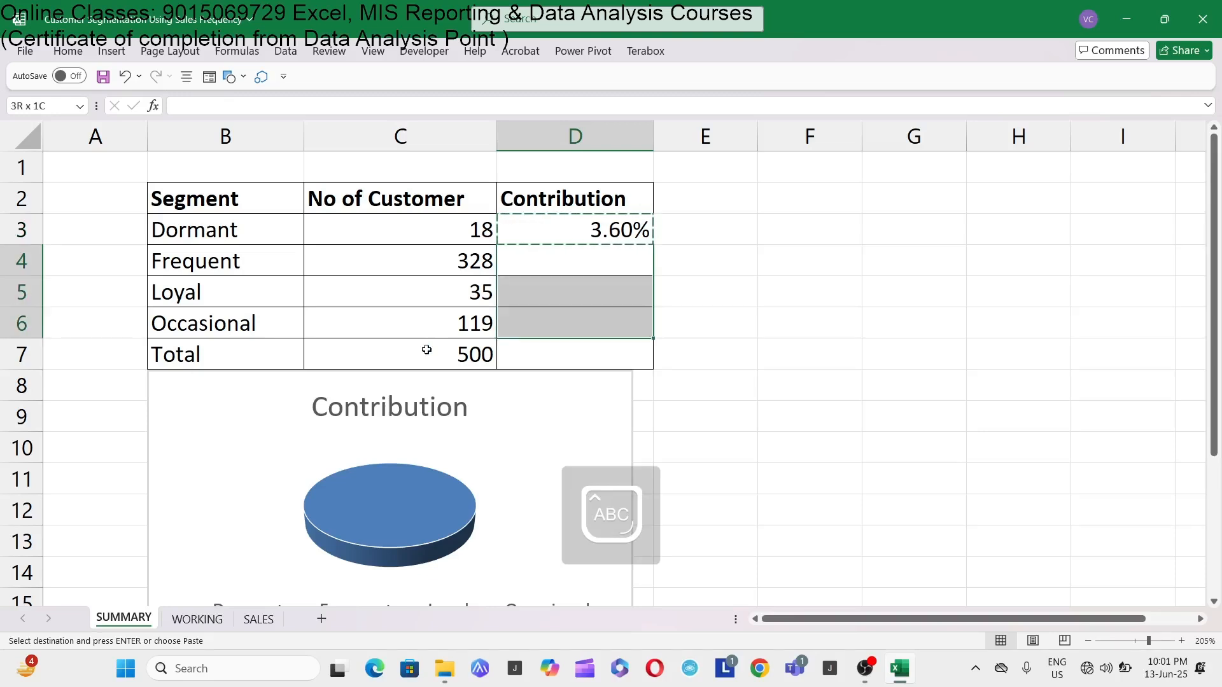
pyautogui.hotkey('ctrl', 'v')
pyautogui.press('Escape')
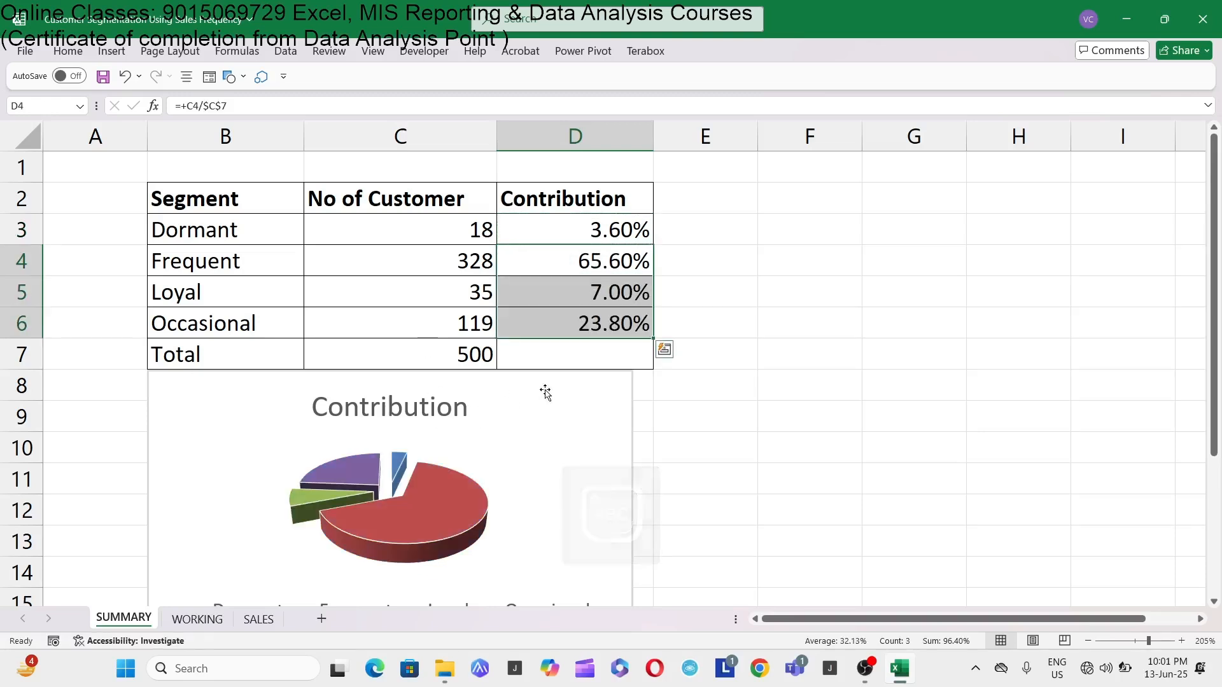
# Hide the gridlines on the SUMMARY sheet.
pyautogui.scroll(-1, 546, 393)
pyautogui.click(569, 376)
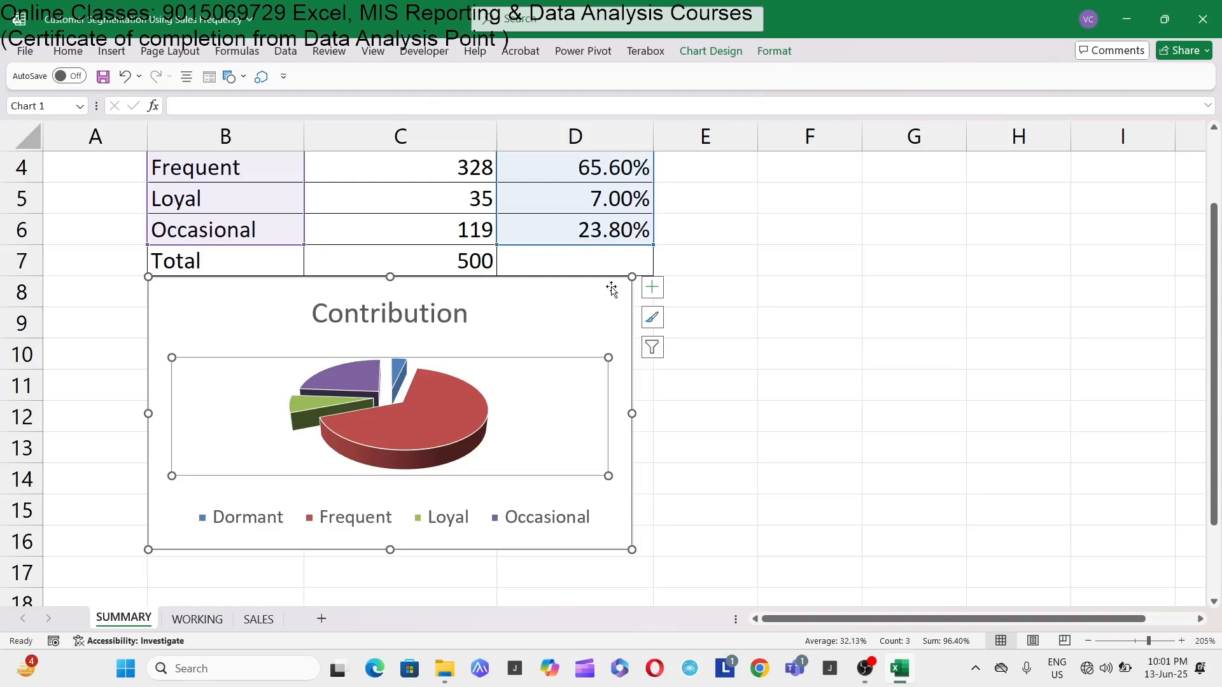
pyautogui.click(866, 292)
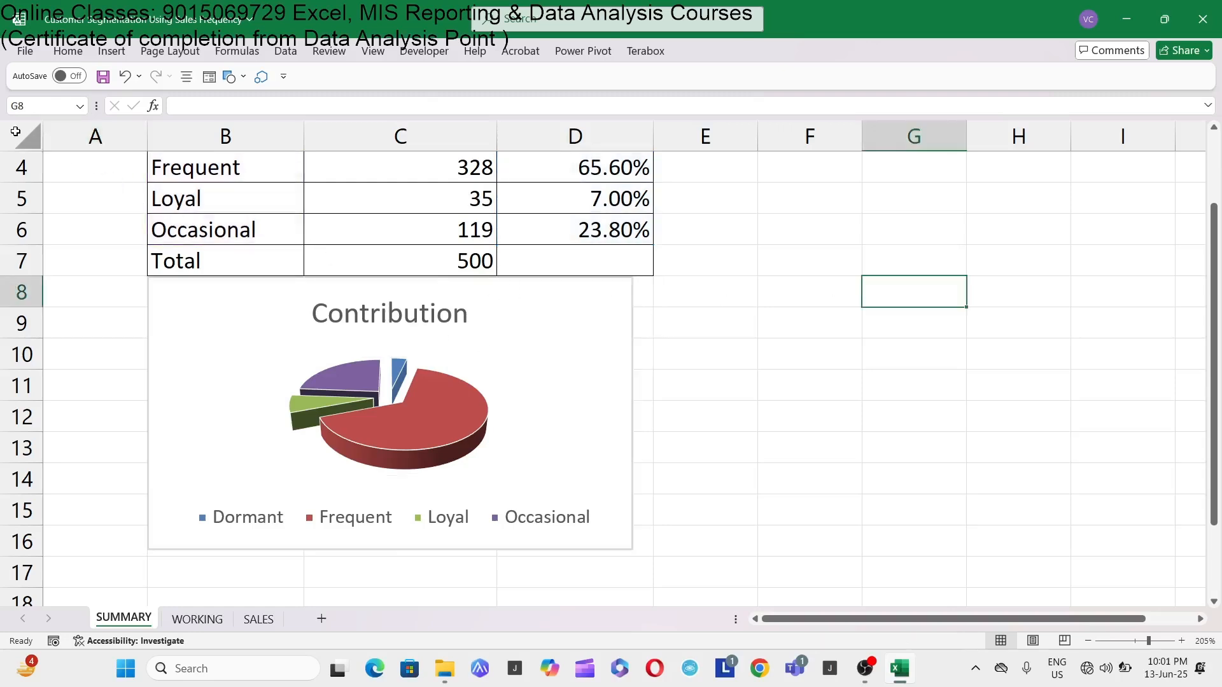
pyautogui.click(15, 132)
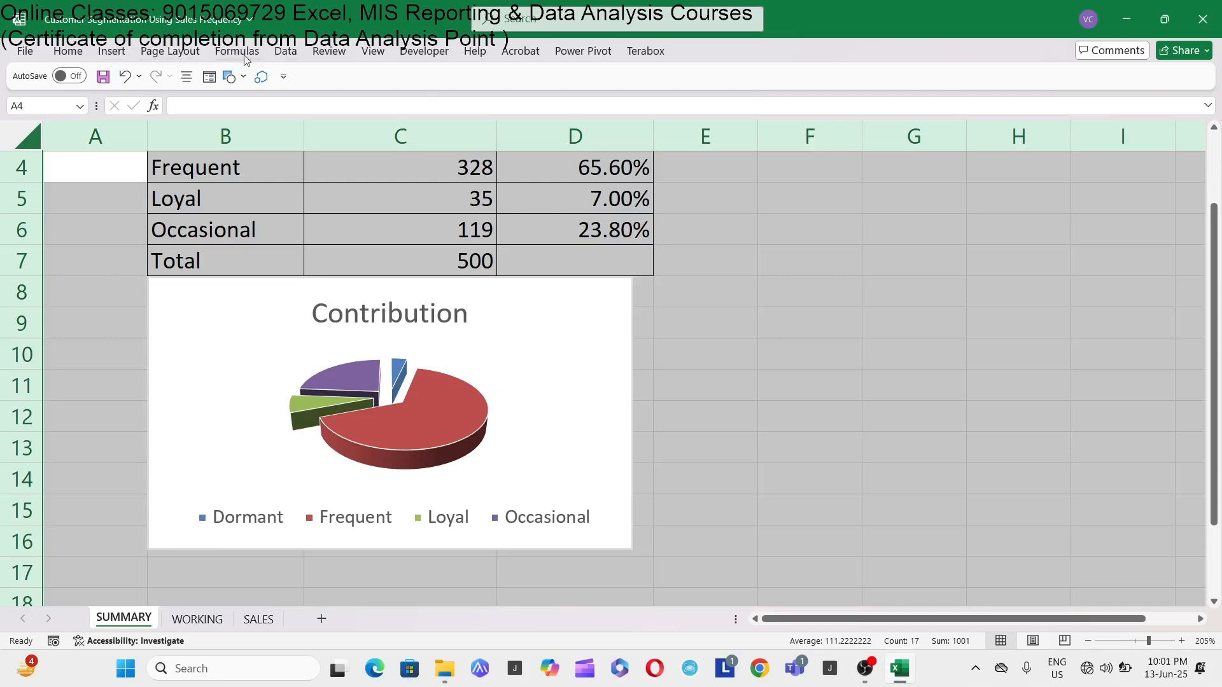
pyautogui.click(382, 51)
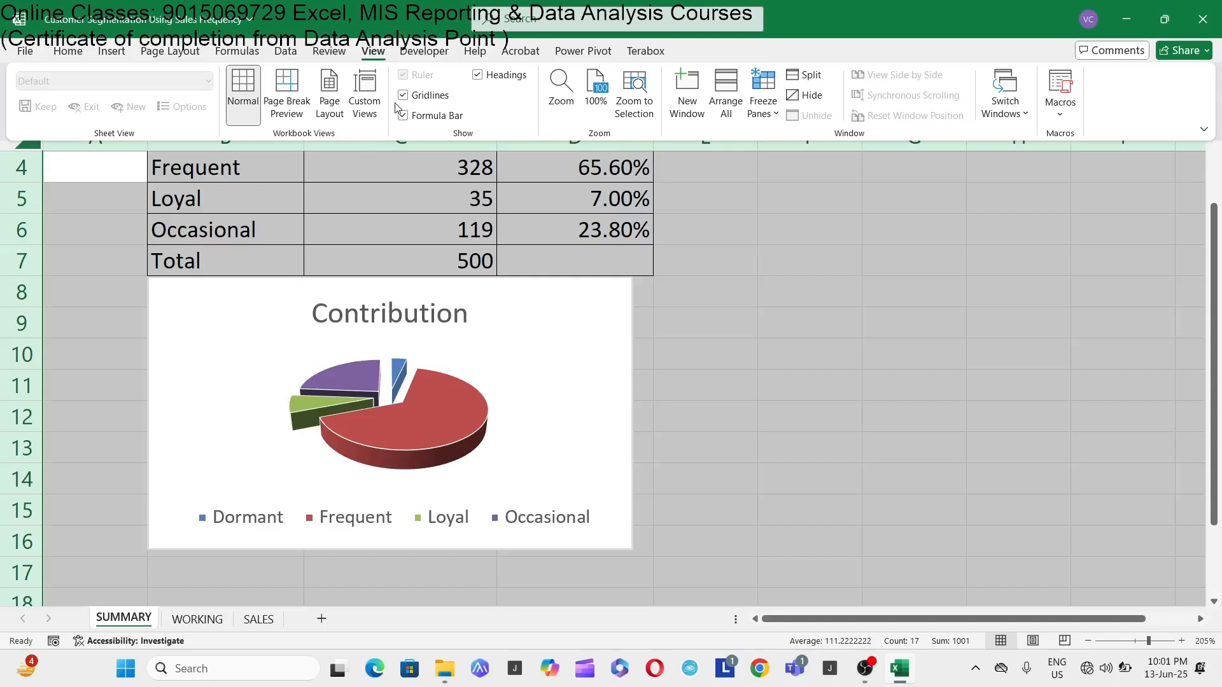
pyautogui.click(715, 218)
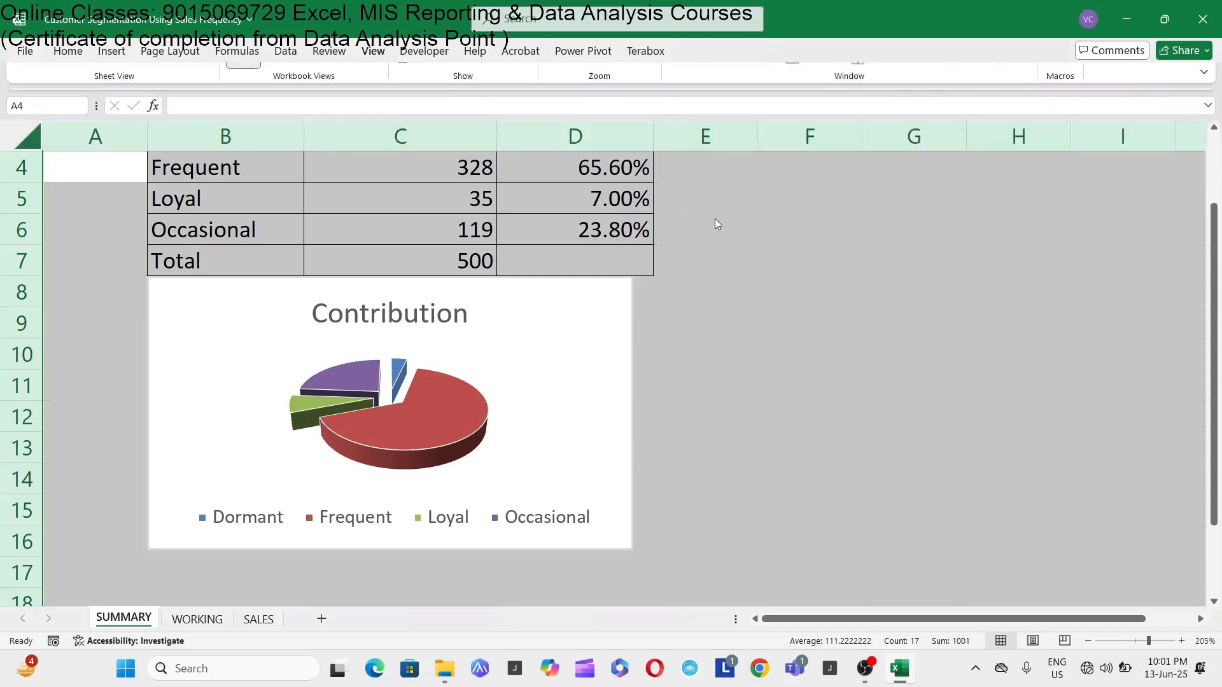
pyautogui.click(810, 198)
# Format the Contribution pie chart's area with no fill and no border line.
pyautogui.scroll(1, 827, 262)
pyautogui.click(565, 445)
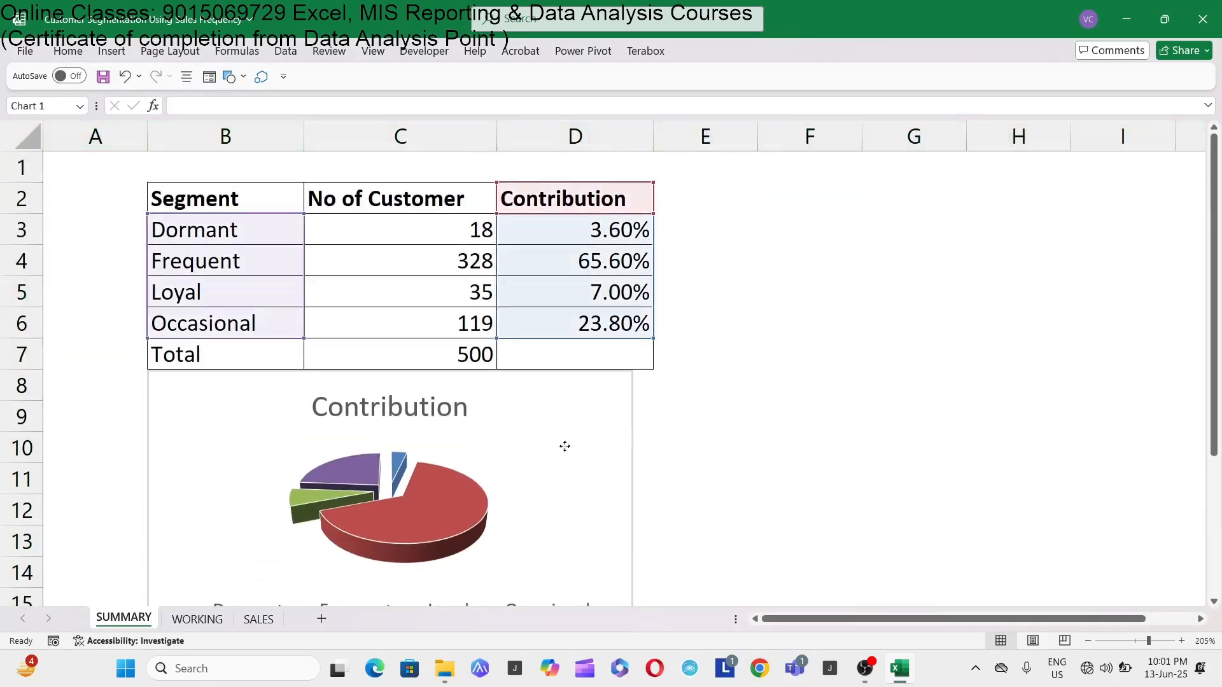
pyautogui.doubleClick(565, 449)
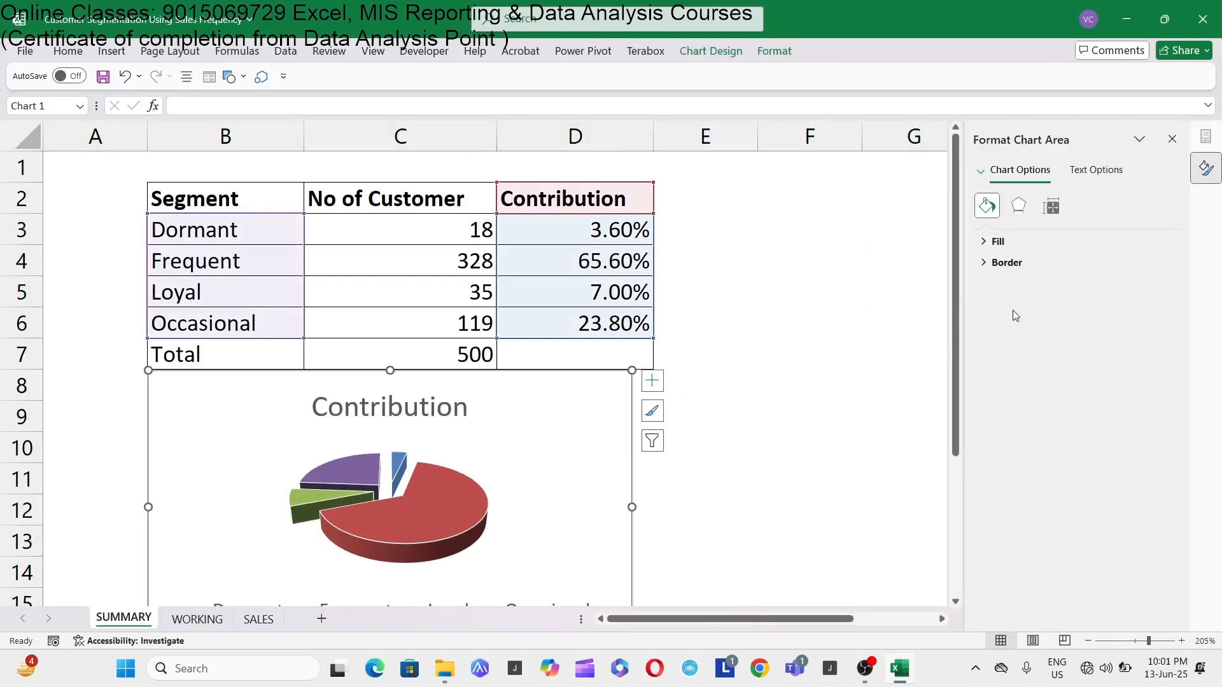
pyautogui.click(998, 242)
pyautogui.click(1015, 268)
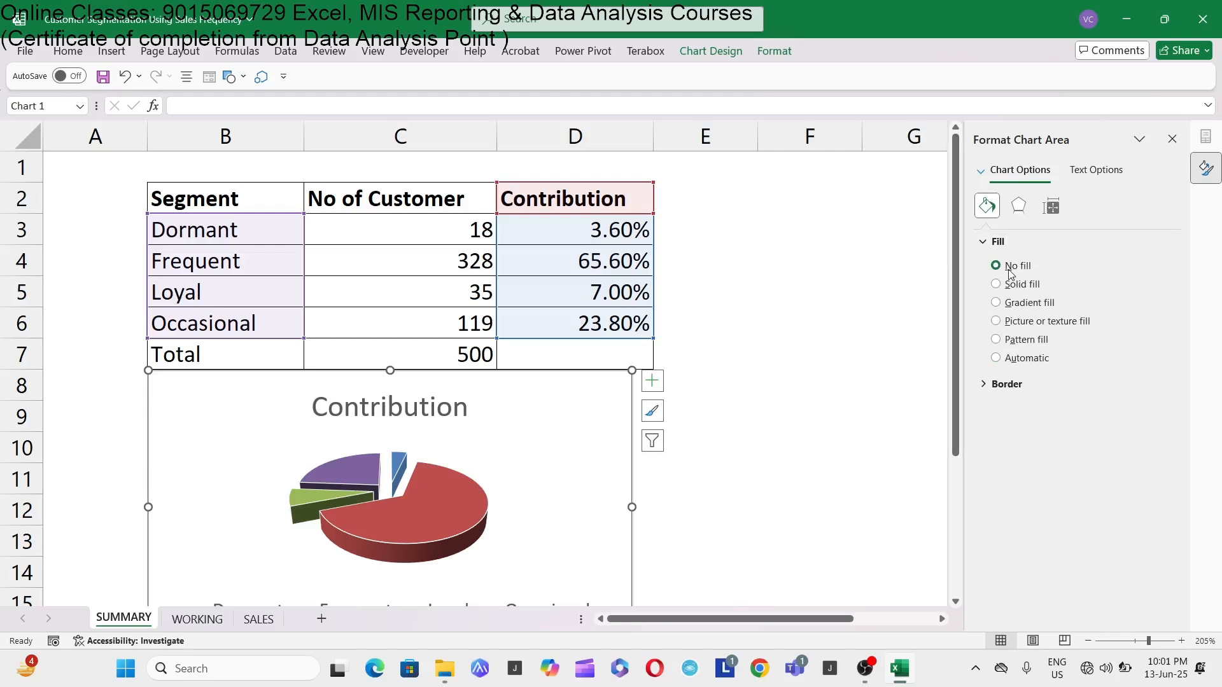
pyautogui.click(1004, 384)
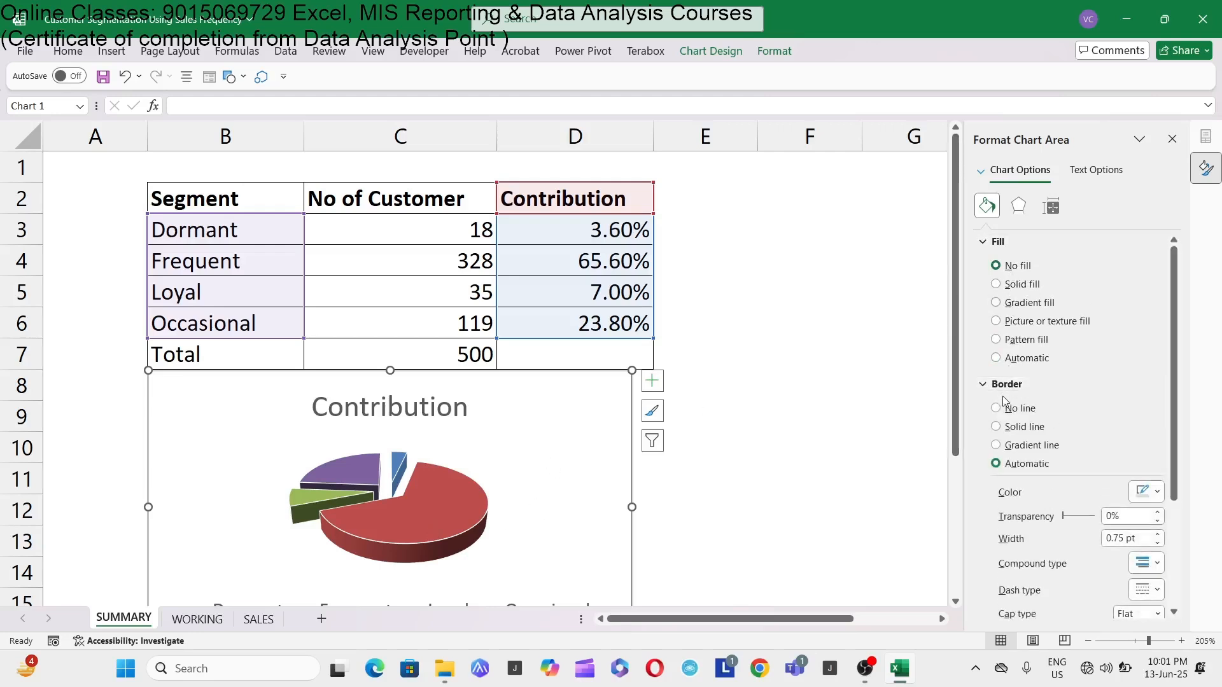
pyautogui.click(1007, 410)
pyautogui.click(749, 442)
pyautogui.click(830, 281)
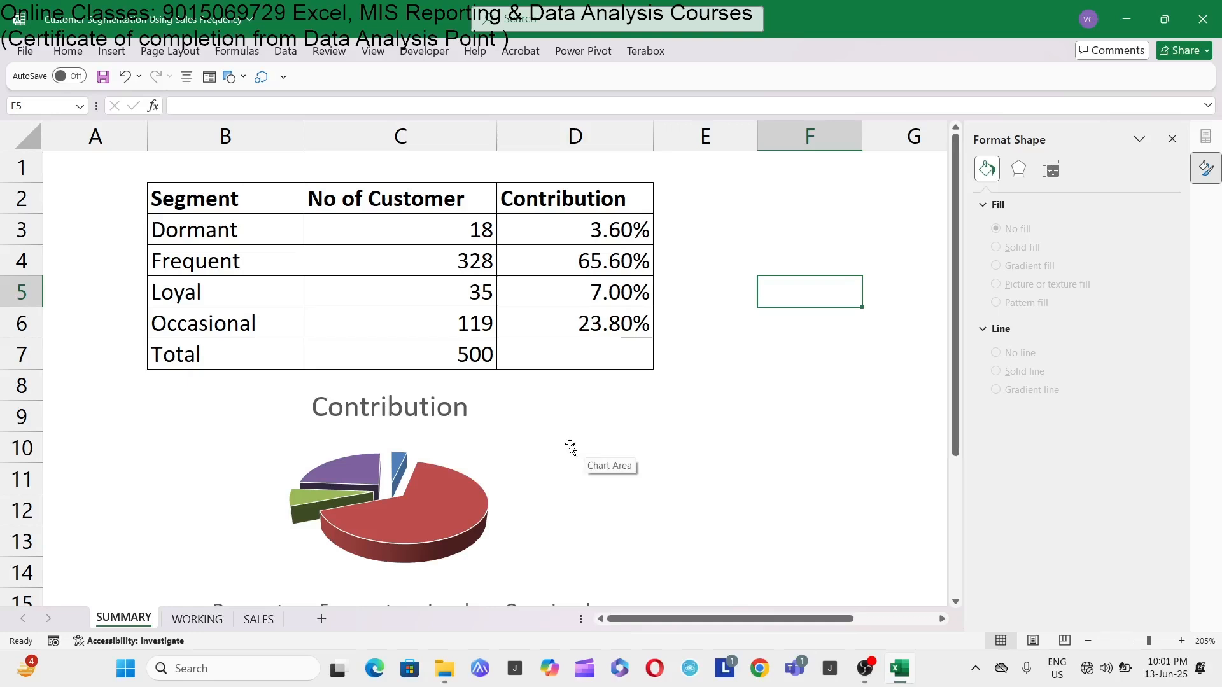
pyautogui.click(26, 139)
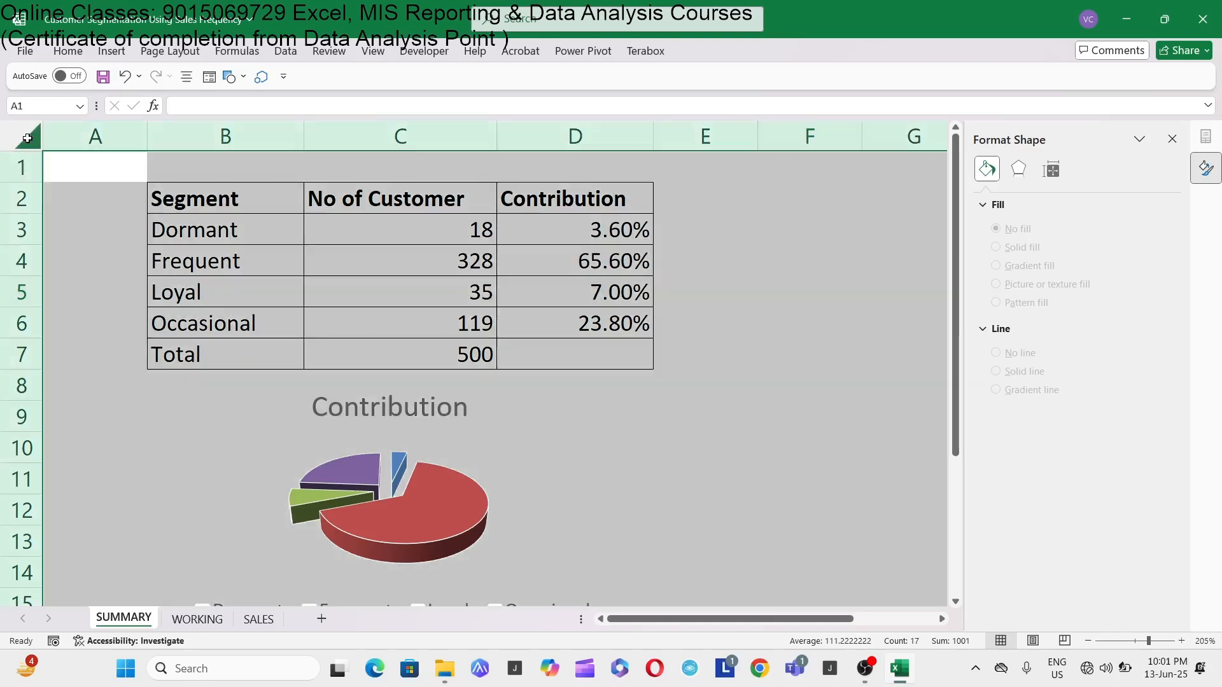
pyautogui.click(669, 439)
pyautogui.click(987, 210)
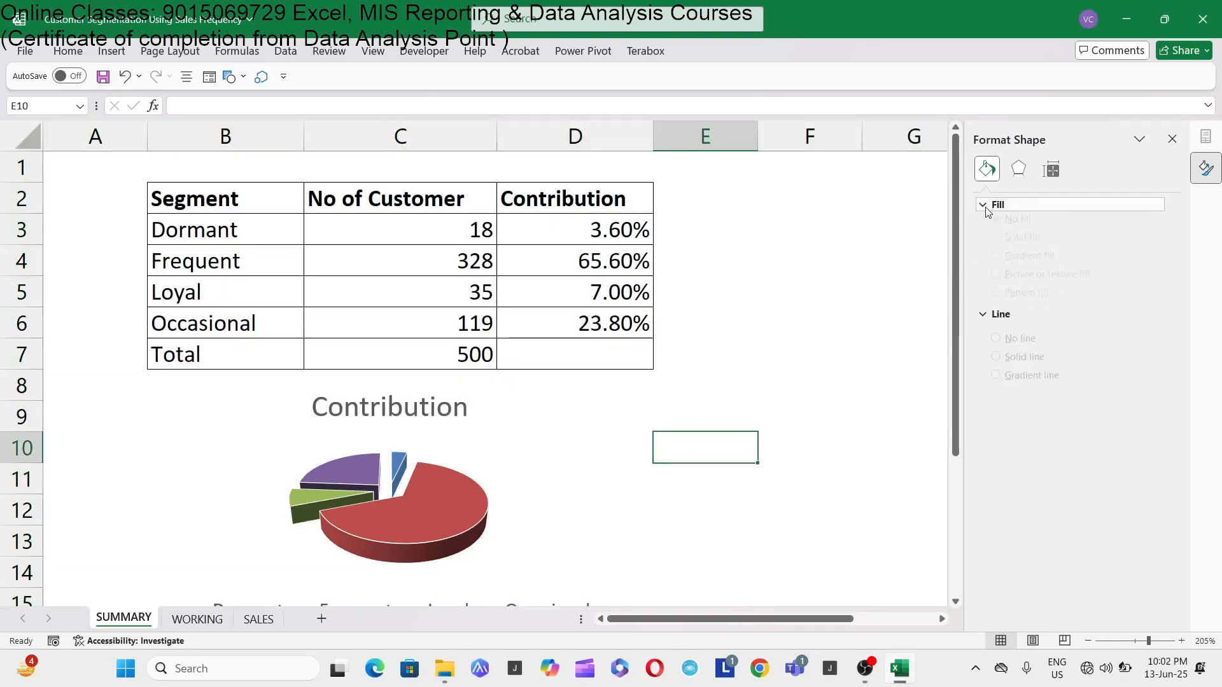
pyautogui.click(518, 486)
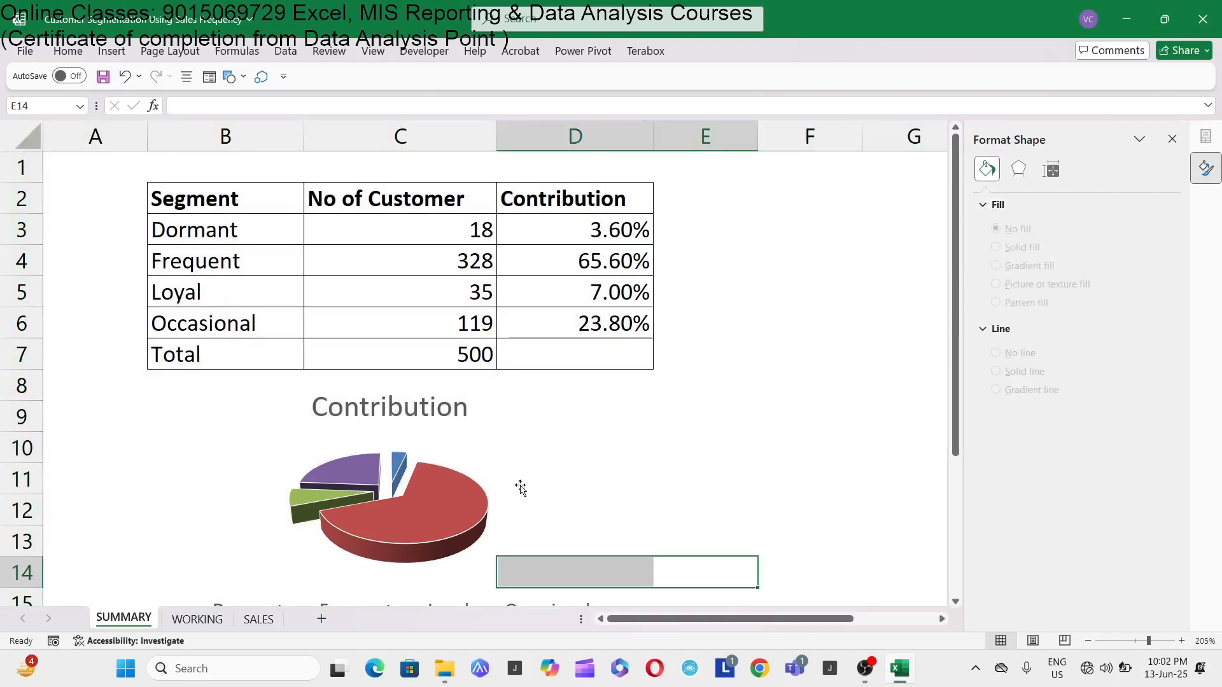
# Try a solid fill on the Contribution chart's area and return it to no fill.
pyautogui.click(509, 421)
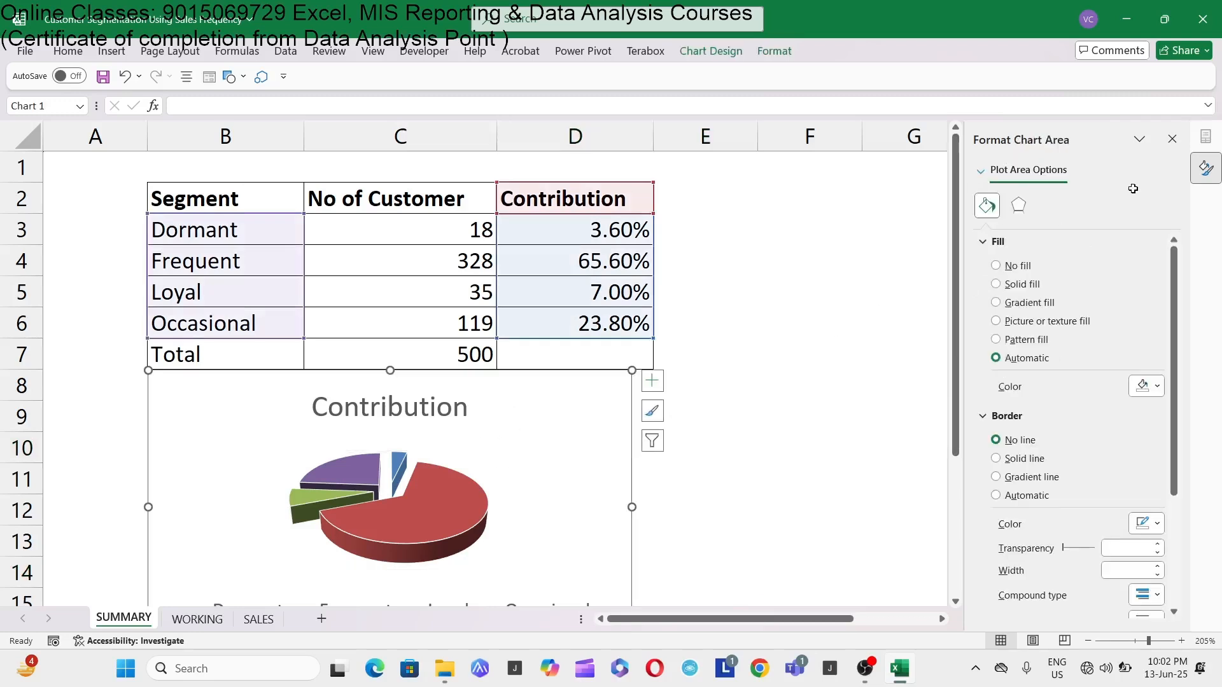
pyautogui.click(997, 285)
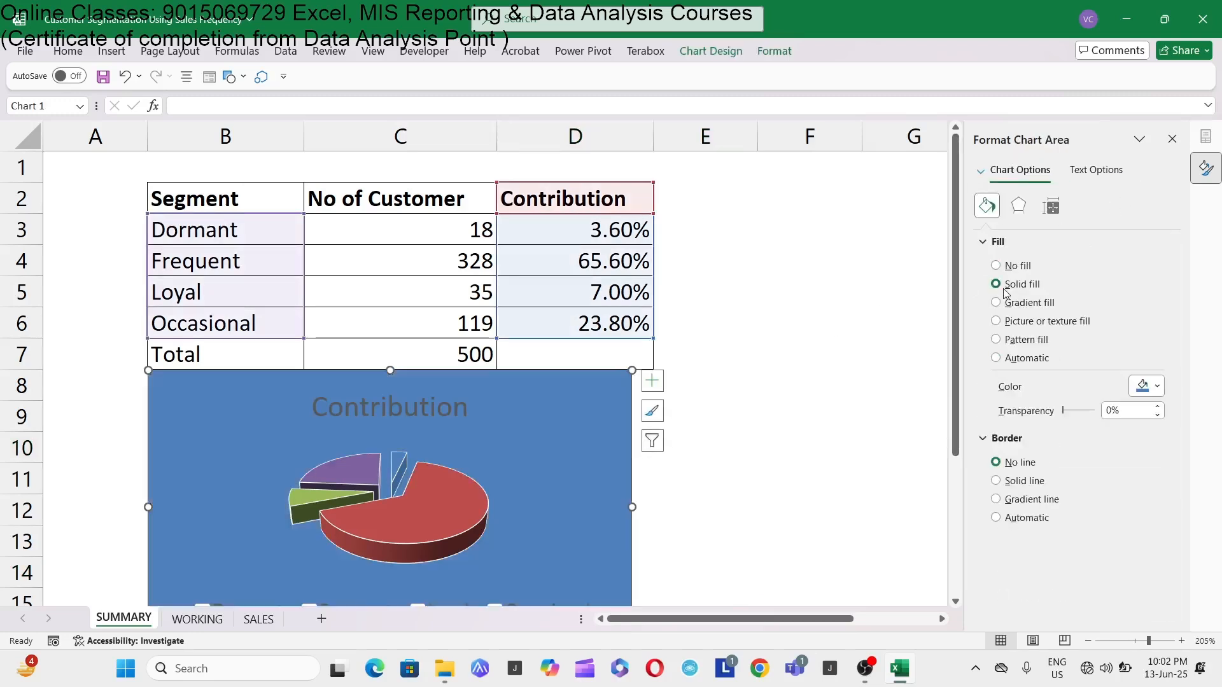
pyautogui.click(891, 331)
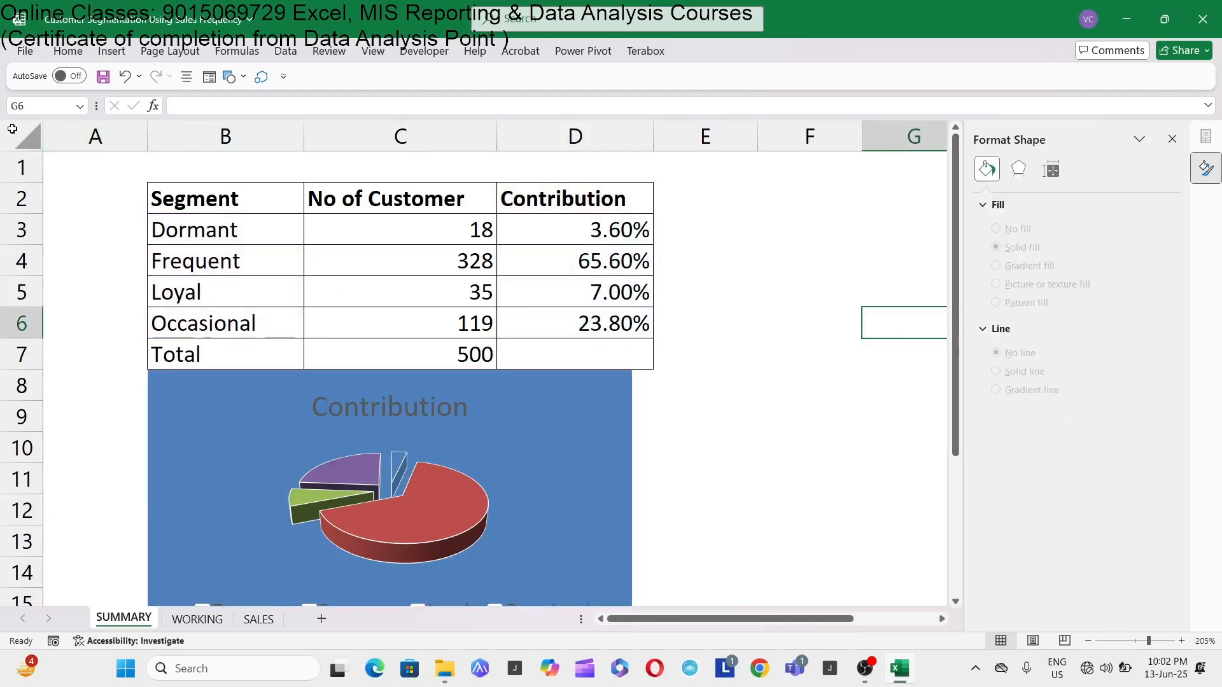
pyautogui.click(489, 430)
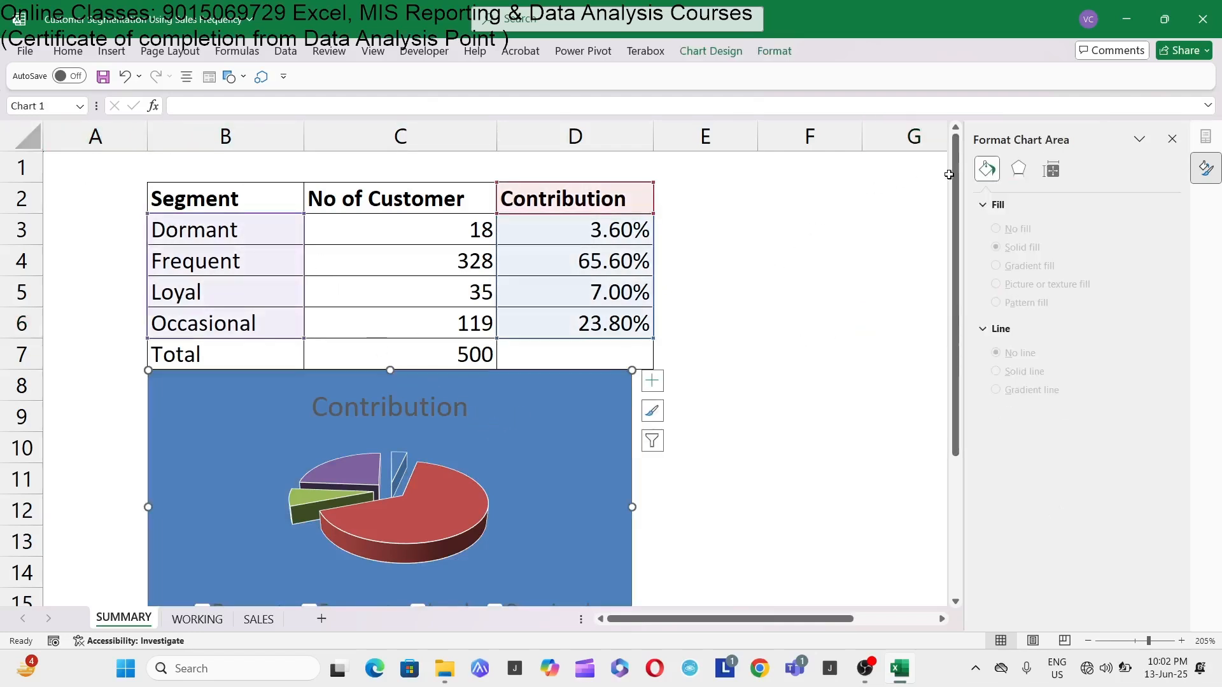
pyautogui.click(996, 266)
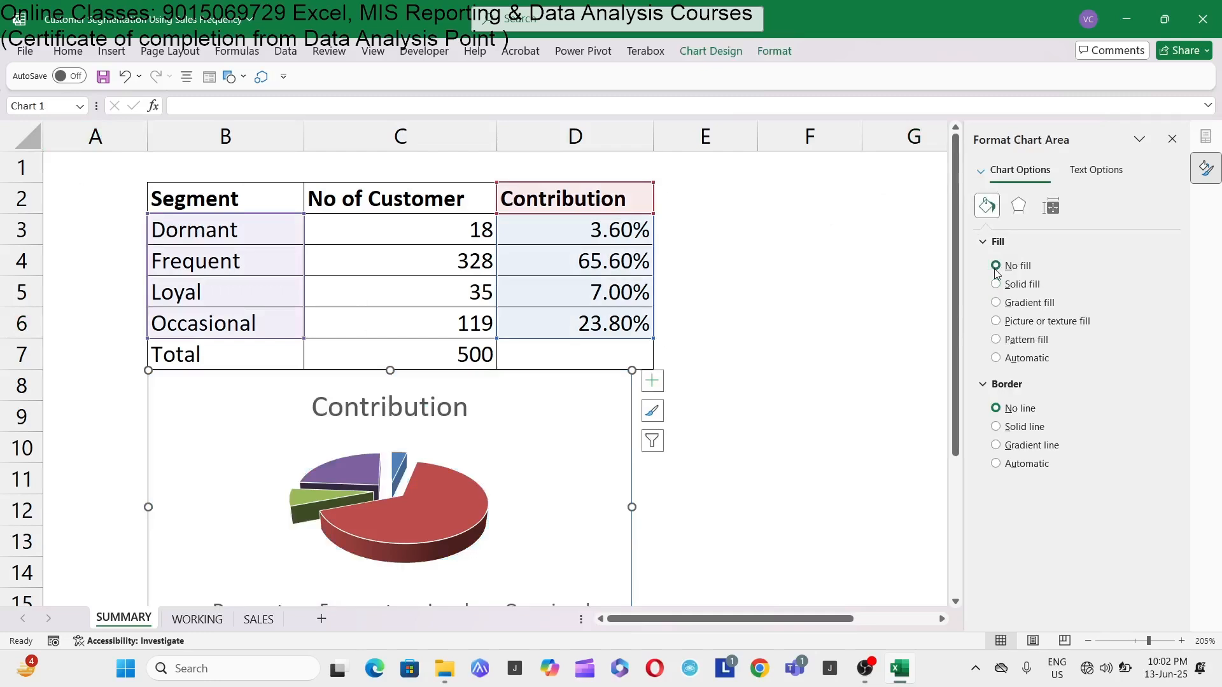
pyautogui.click(546, 472)
pyautogui.click(786, 453)
pyautogui.click(637, 439)
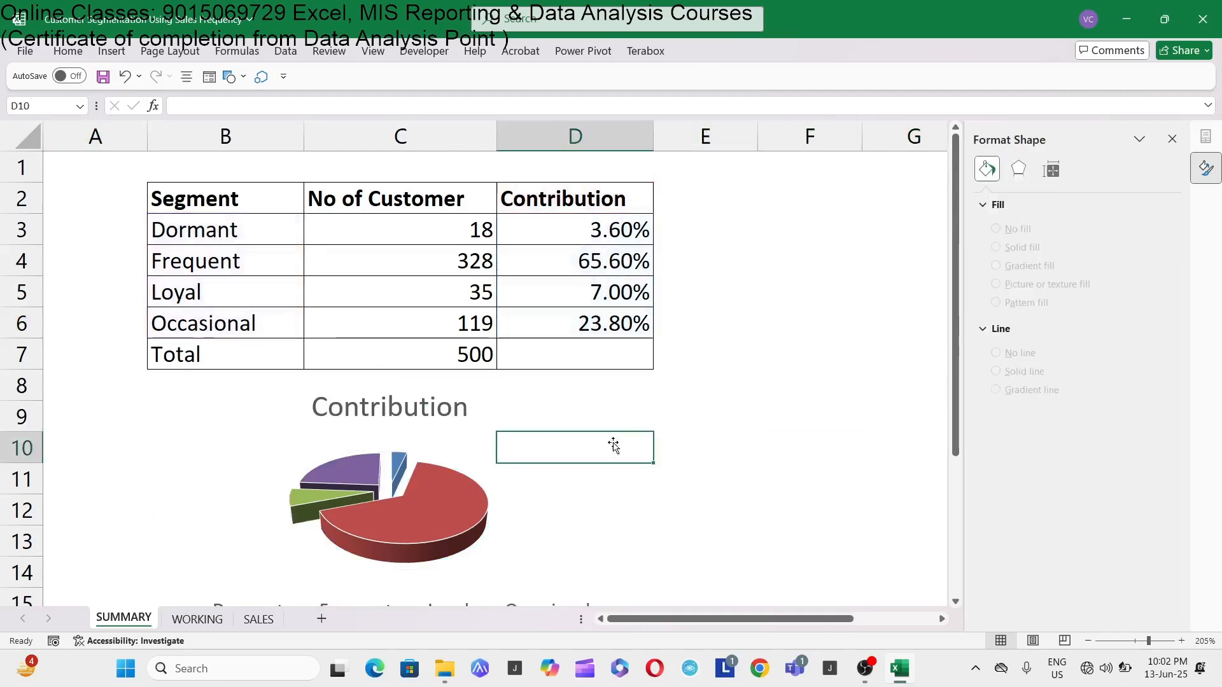
# Widen the Contribution chart so that its outer edge lines up with the edge of the table's Contribution column.
pyautogui.click(617, 438)
pyautogui.moveTo(630, 509); pyautogui.dragTo(628, 503)
pyautogui.click(633, 506)
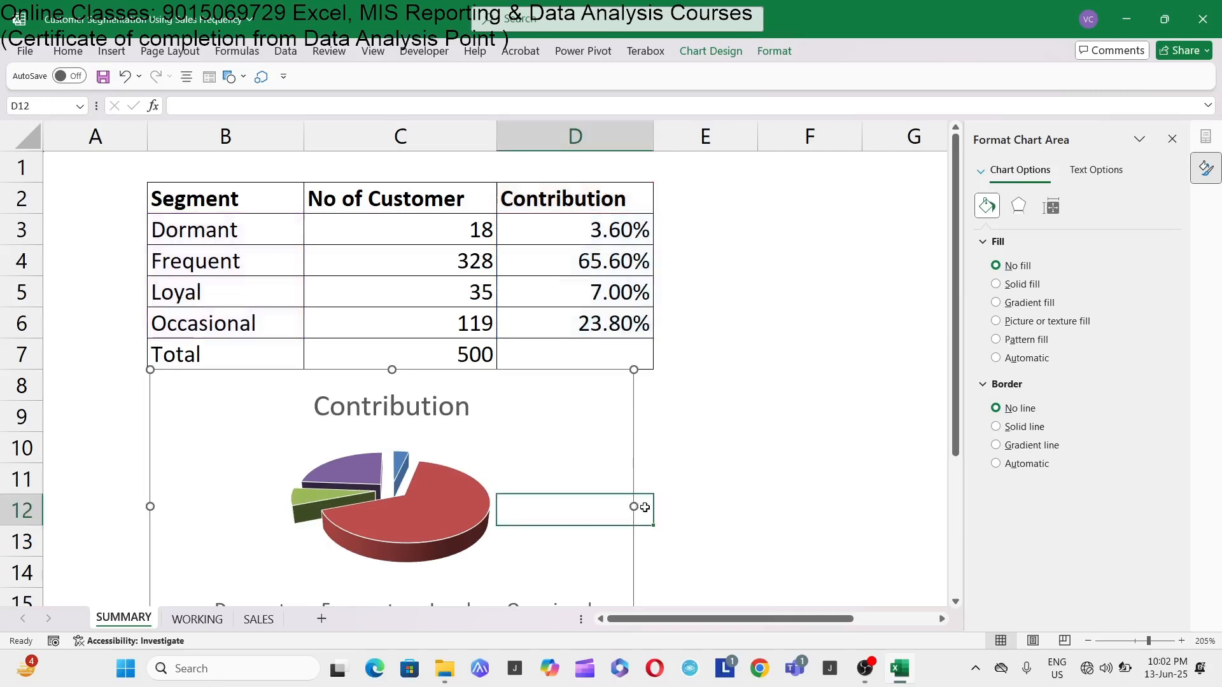
pyautogui.click(626, 493)
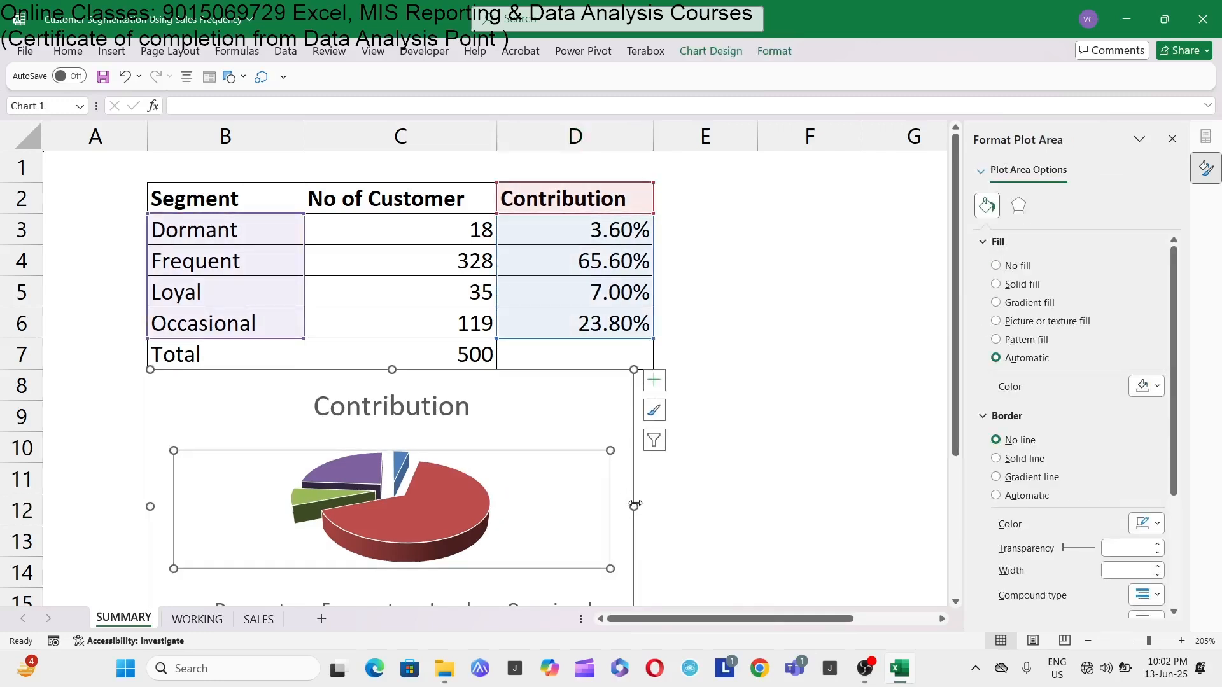
pyautogui.moveTo(634, 506); pyautogui.dragTo(656, 507)
pyautogui.click(715, 437)
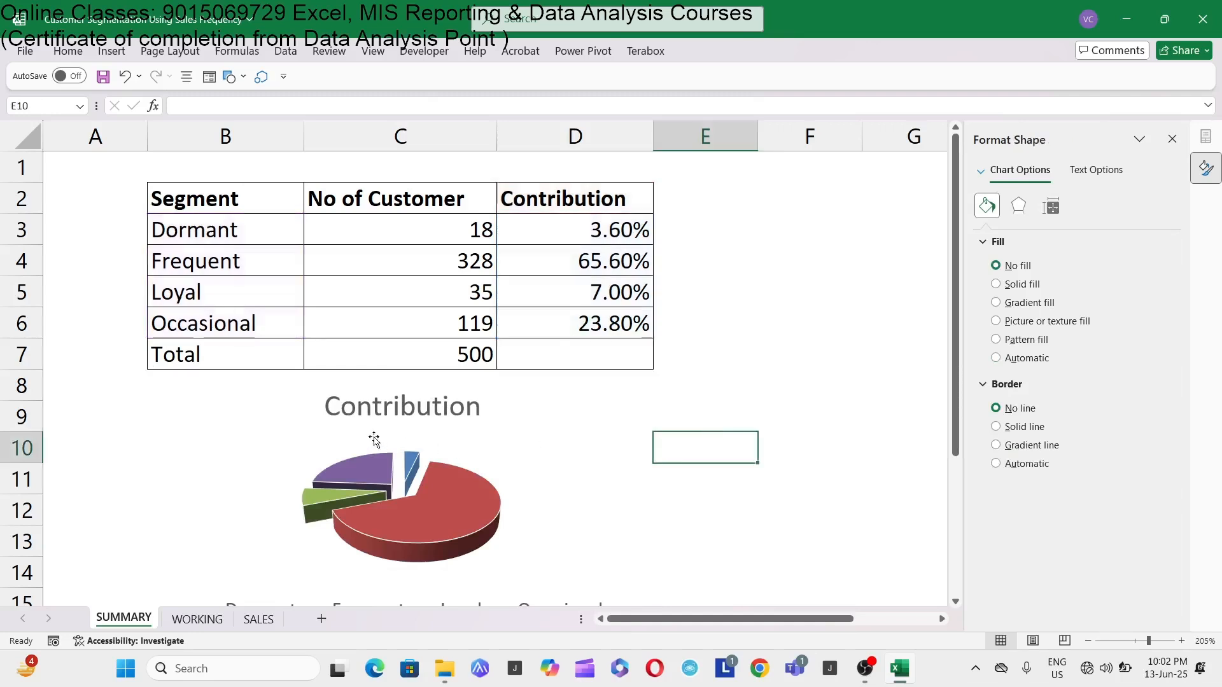
# Add a data label to the Frequent slice of the Contribution pie chart.
pyautogui.click(381, 461)
pyautogui.click(380, 461)
pyautogui.scroll(-2, 381, 460)
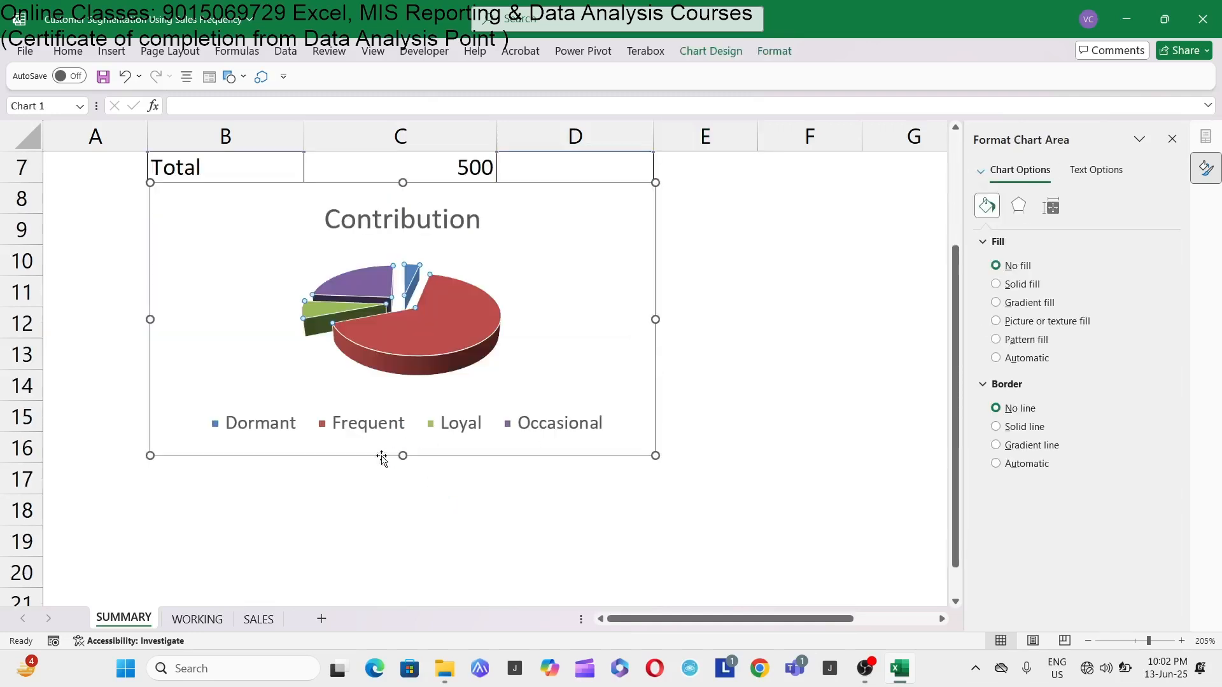
pyautogui.rightClick(414, 337)
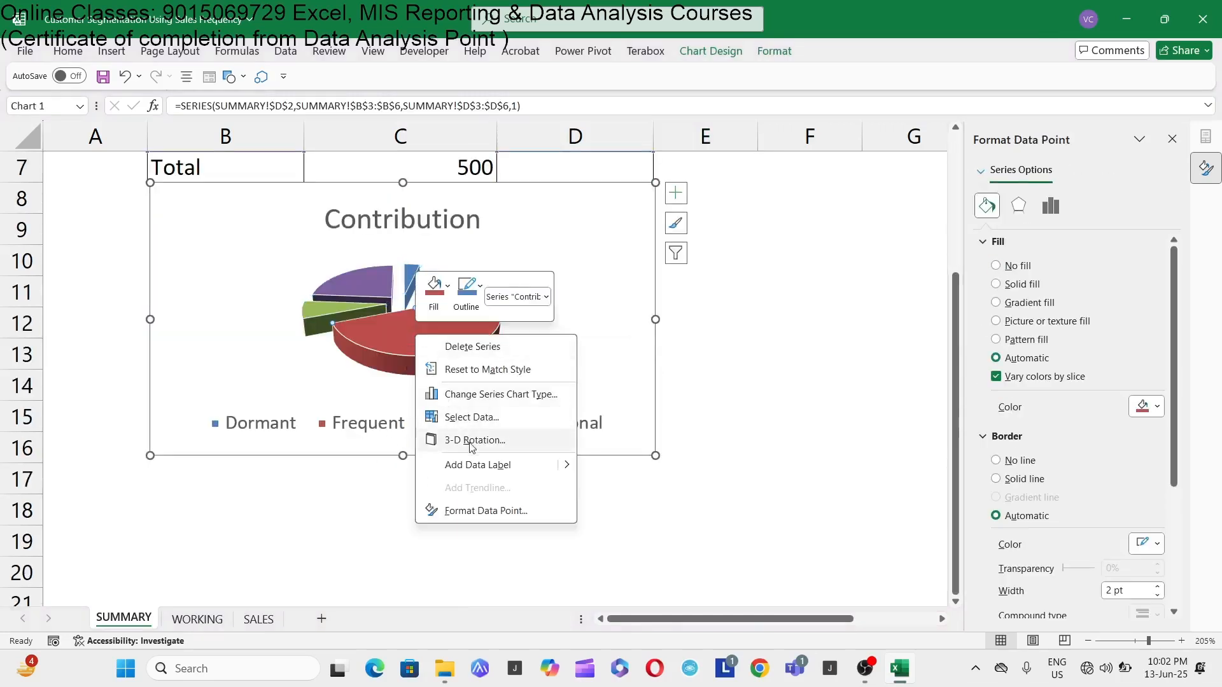
pyautogui.click(479, 471)
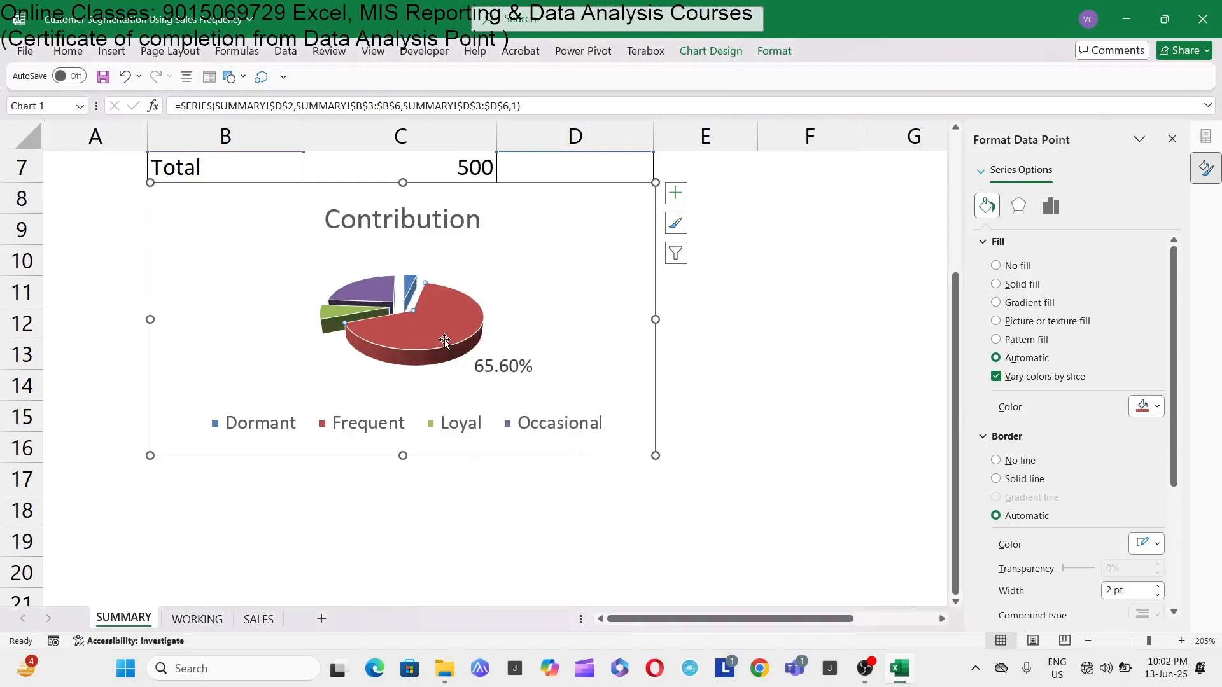
pyautogui.click(603, 330)
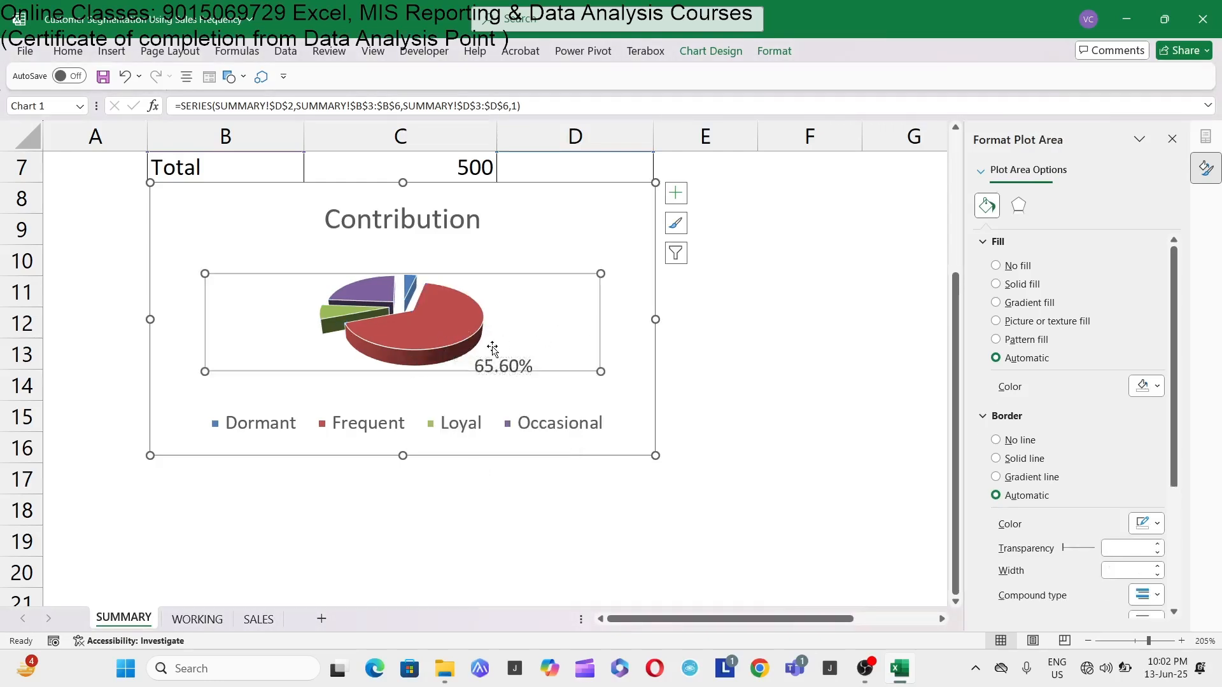
# Undo the single data label on the Frequent slice and add data labels to all slices of the Contribution pie chart.
pyautogui.click(480, 364)
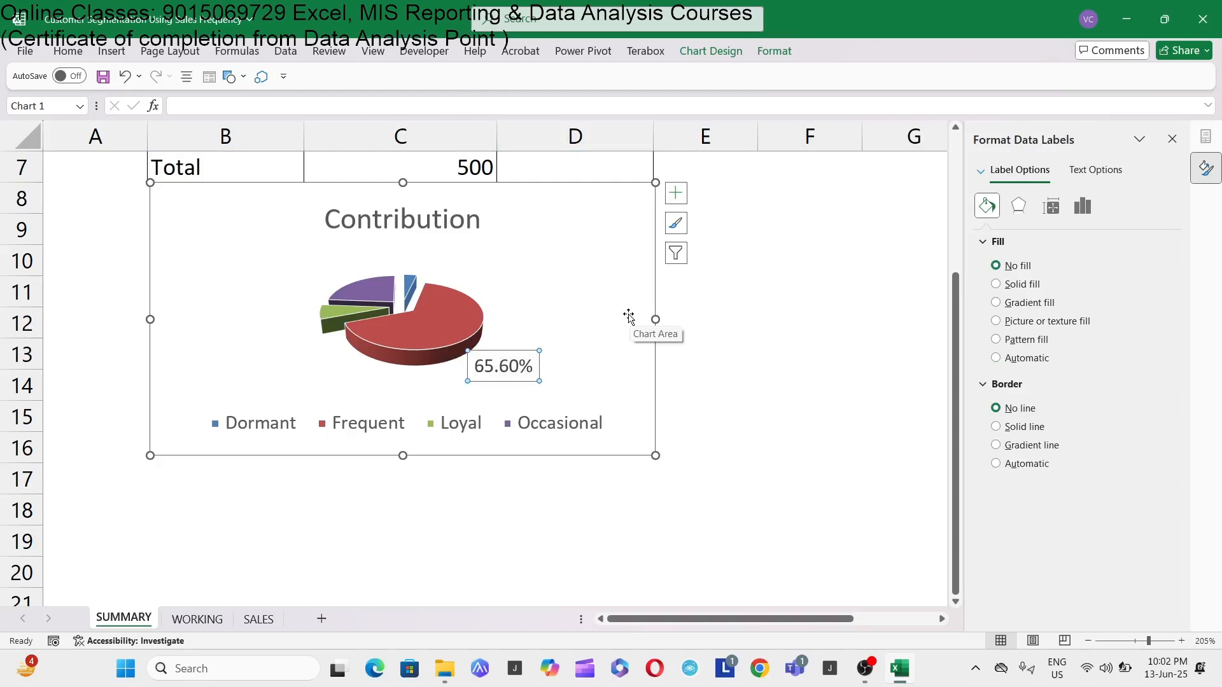
pyautogui.hotkey('ctrl', 'z')
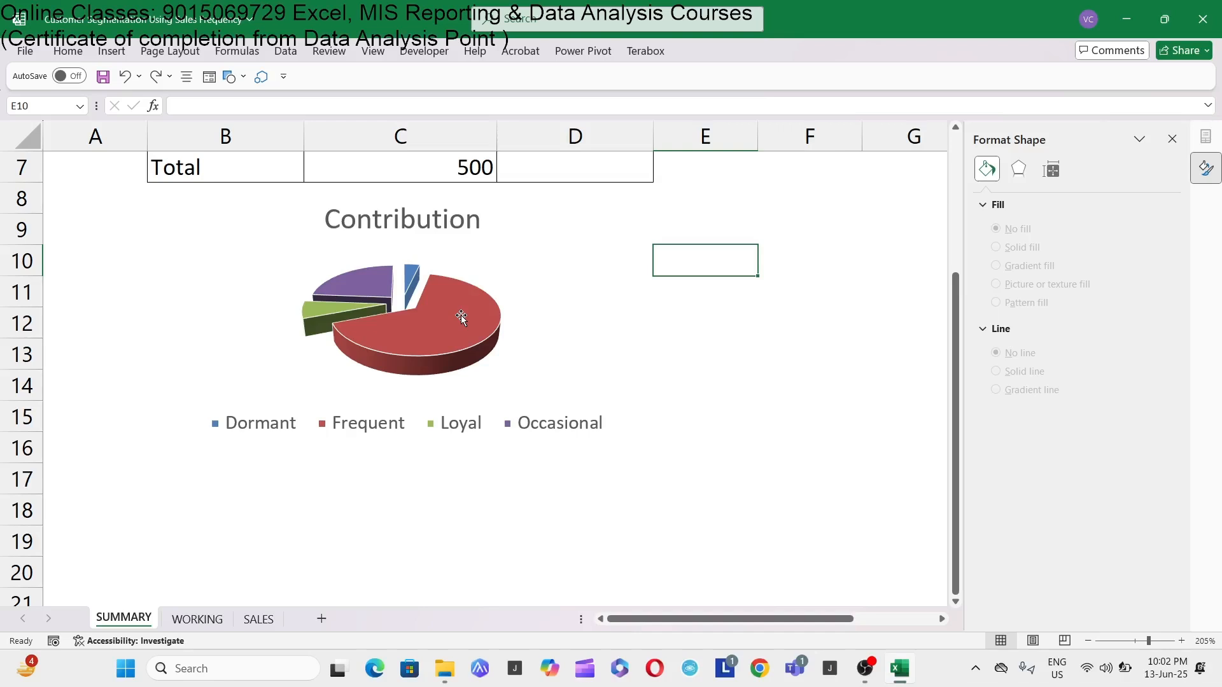
pyautogui.rightClick(461, 315)
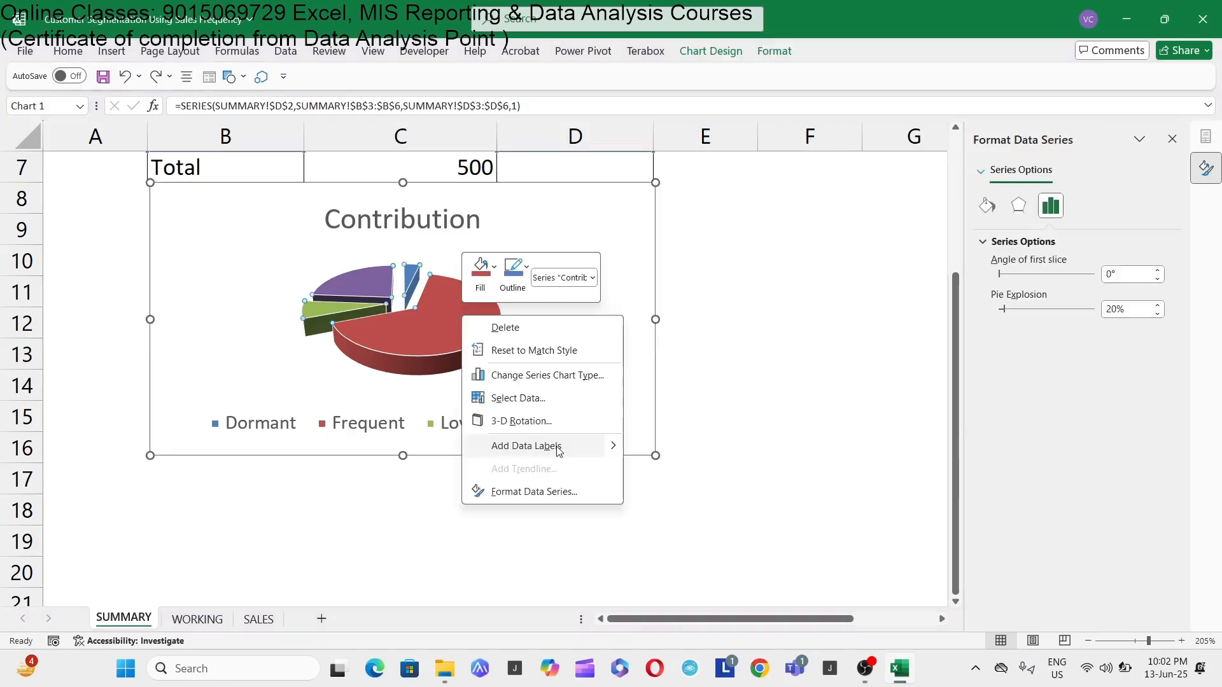
pyautogui.click(559, 451)
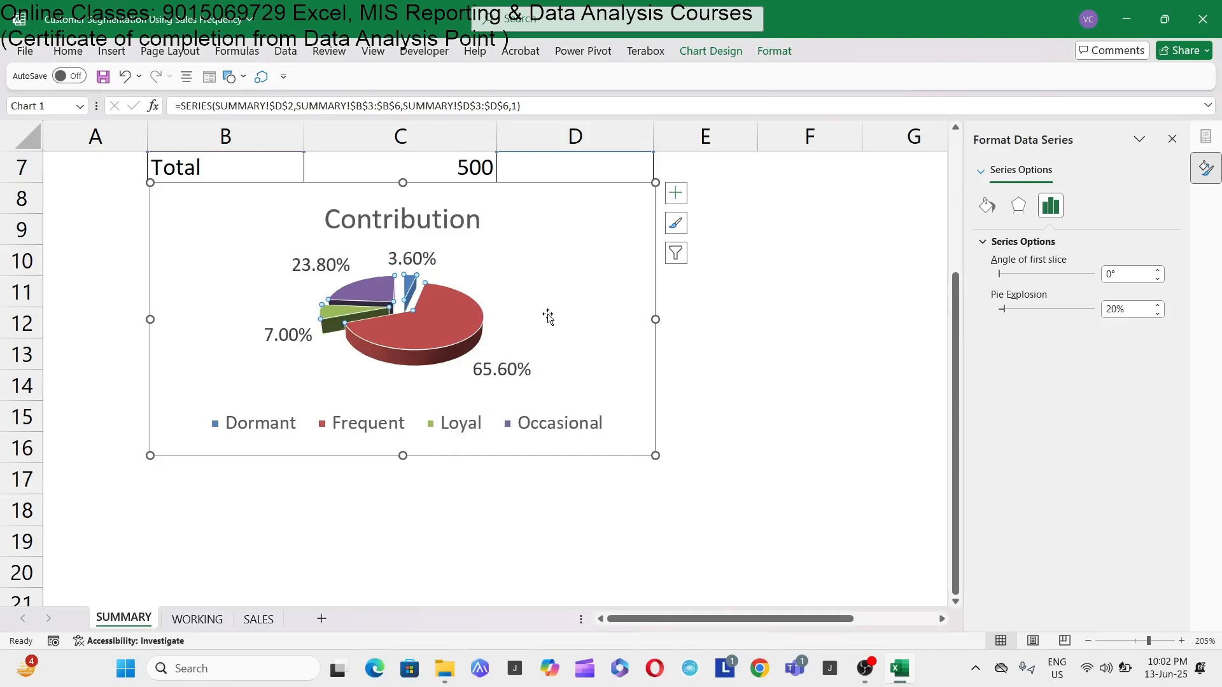
pyautogui.click(547, 316)
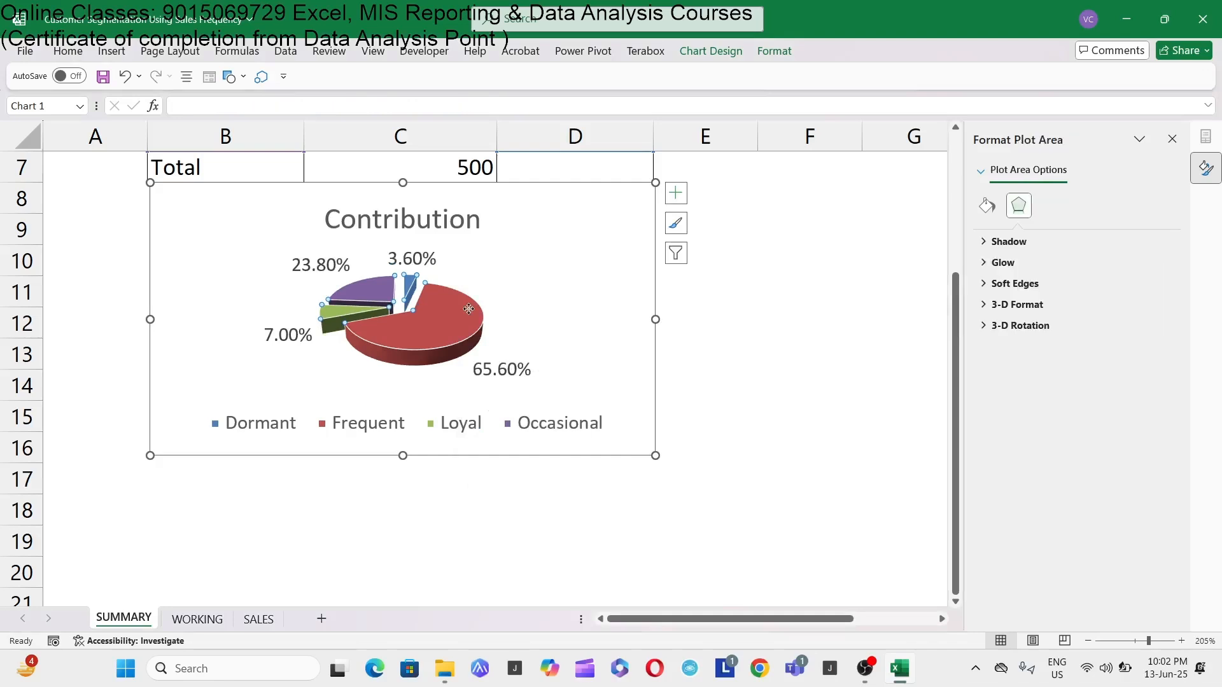
pyautogui.click(469, 310)
pyautogui.click(531, 279)
pyautogui.scroll(2, 531, 279)
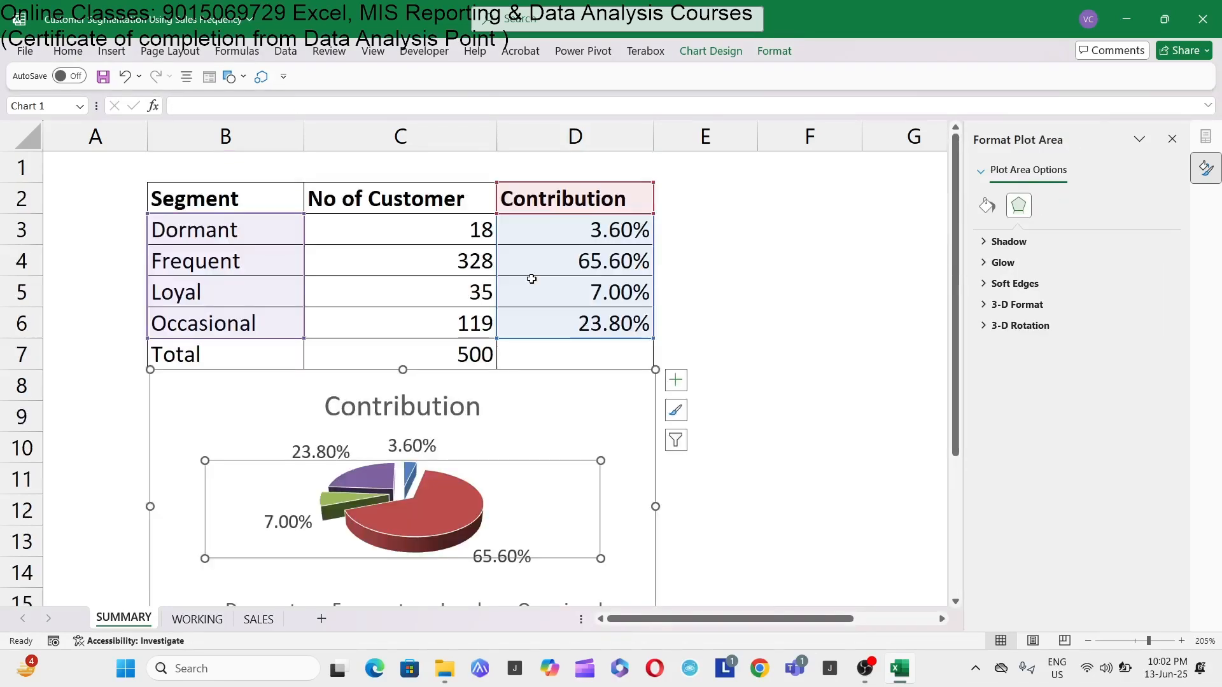